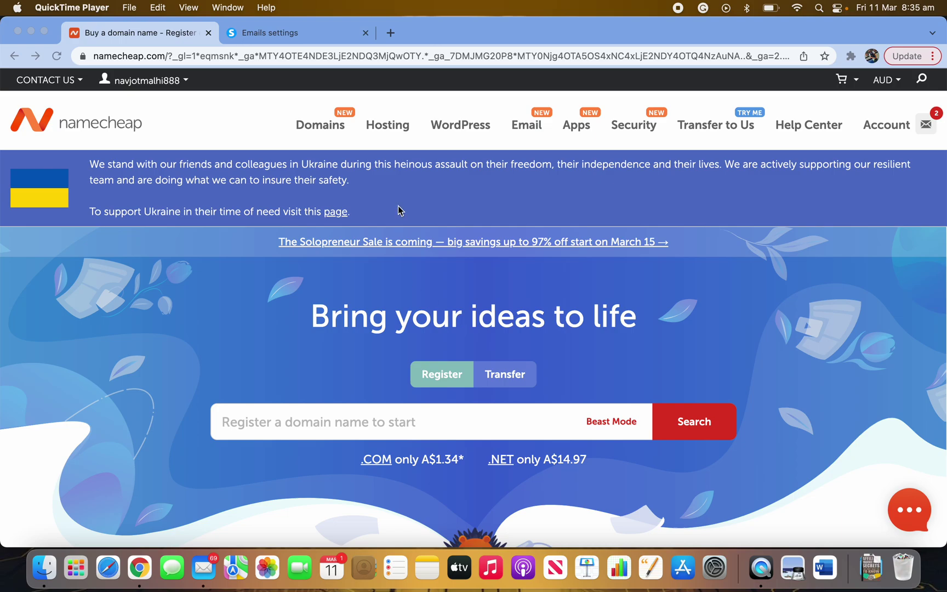
- Load the systeme.io main dashboard, then bring the Namecheap home page back to the front
{"action": "left_click", "coordinate": [281, 36]}
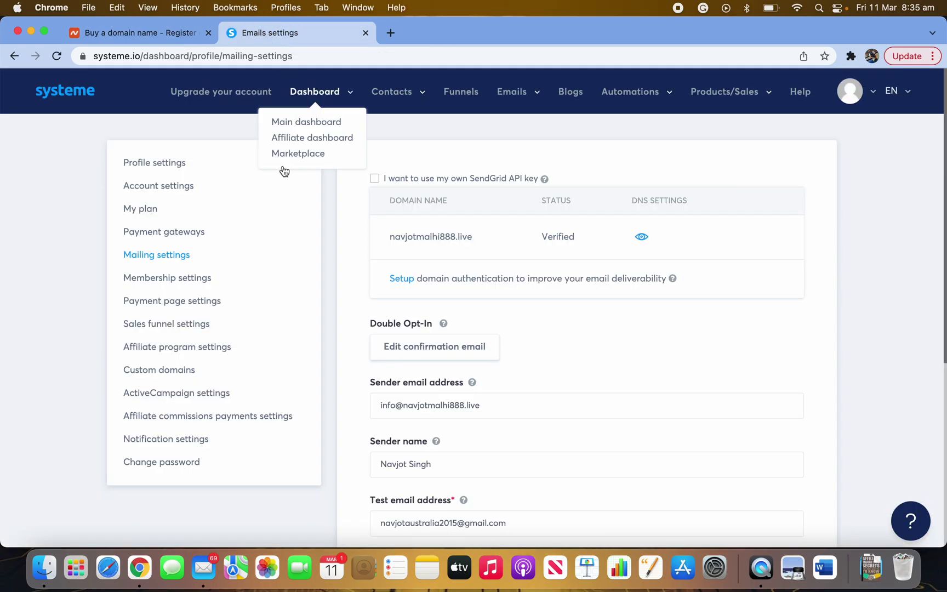
{"action": "mouse_move", "coordinate": [385, 106]}
{"action": "mouse_move", "coordinate": [338, 93]}
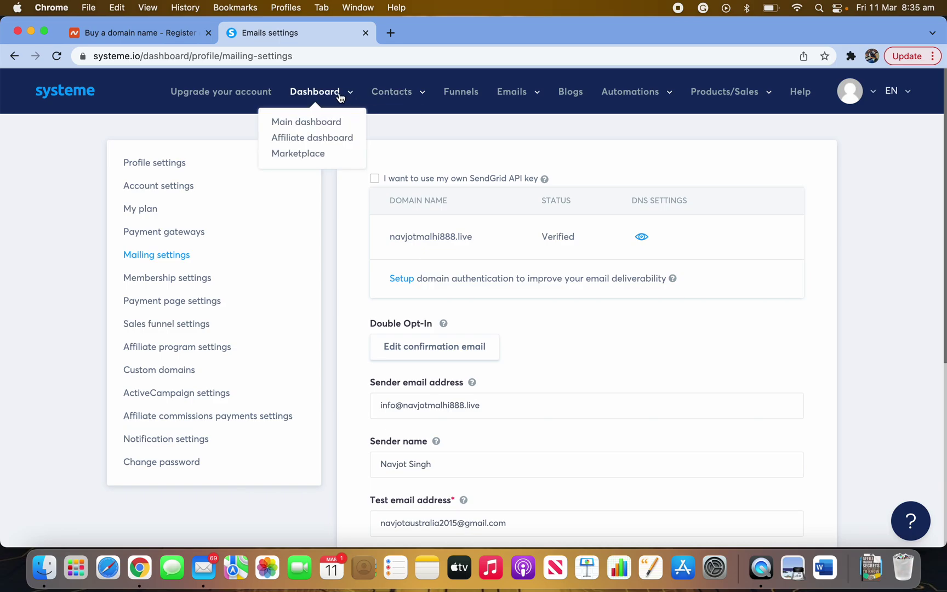
{"action": "left_click", "coordinate": [313, 120]}
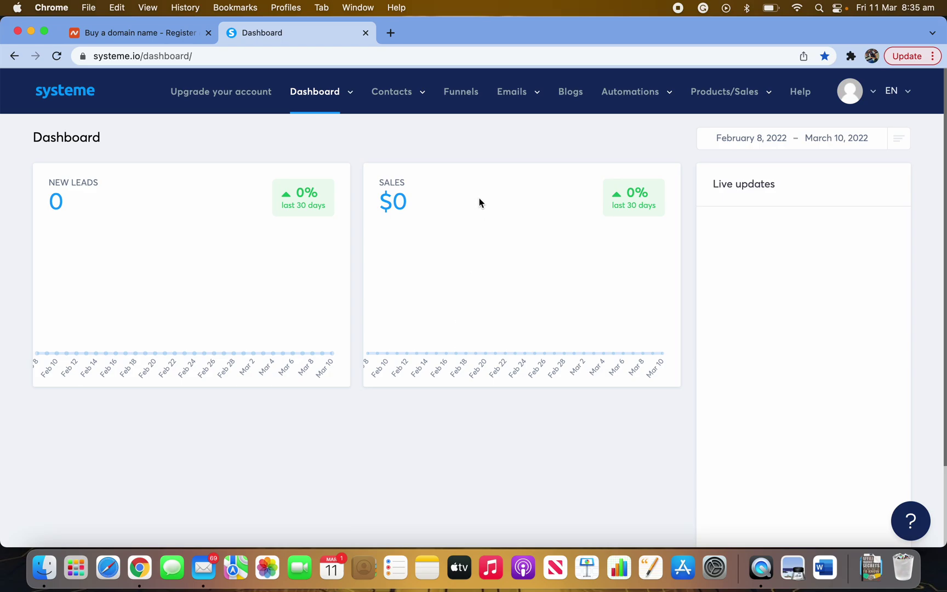
{"action": "left_click", "coordinate": [138, 32]}
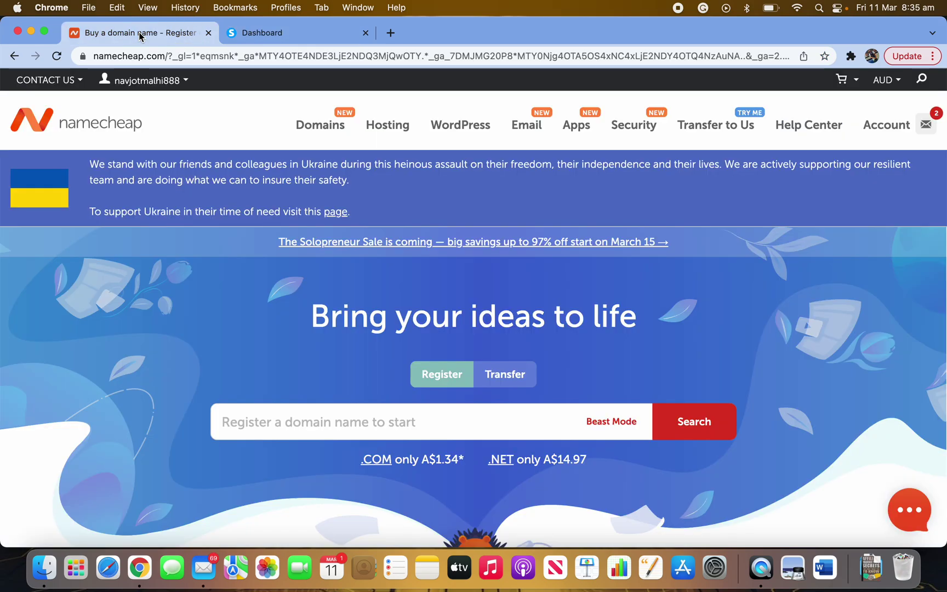
{"action": "left_click", "coordinate": [281, 33]}
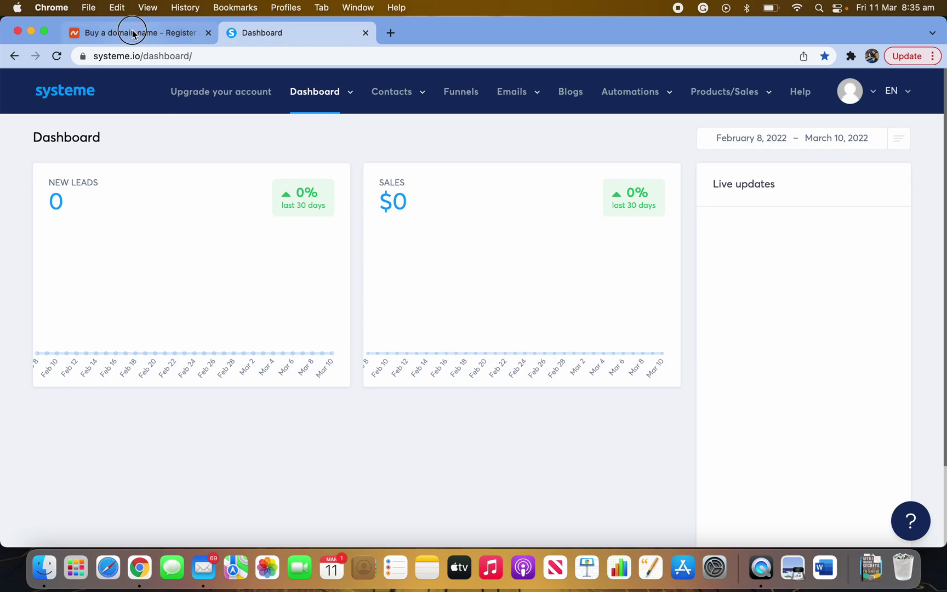
{"action": "left_click", "coordinate": [127, 32]}
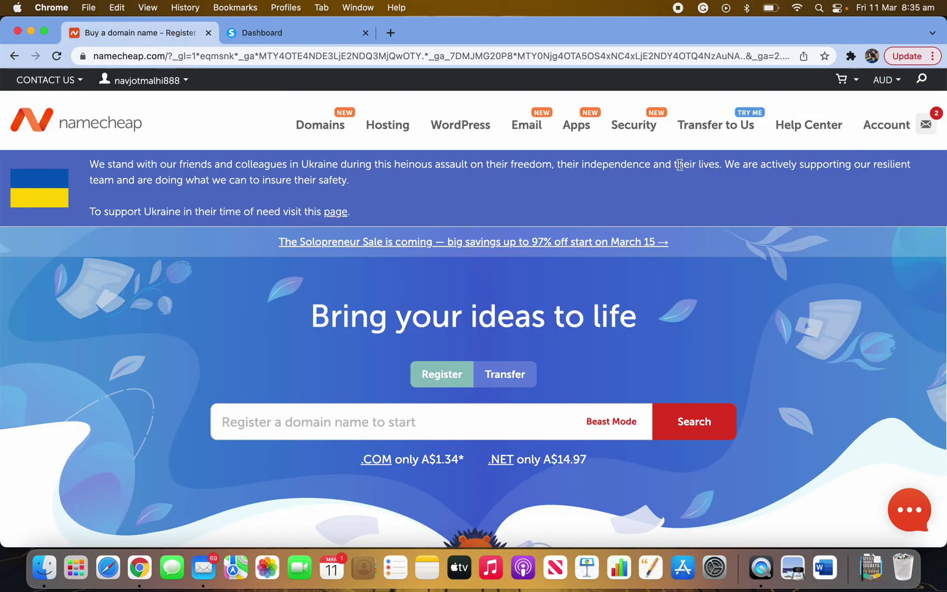
- Sign in to Namecheap and open the Domain List showing the active .live domain
{"action": "mouse_move", "coordinate": [883, 124]}
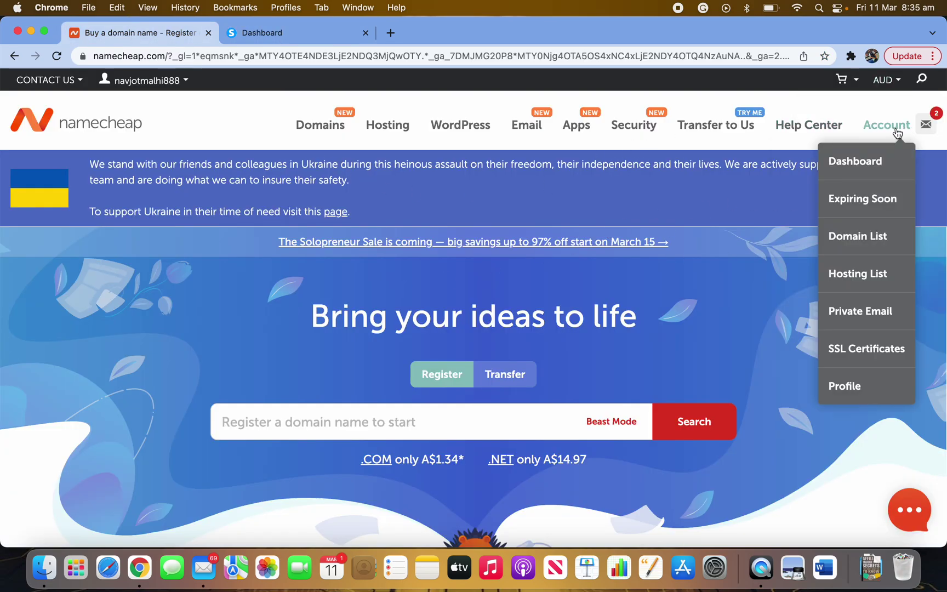
{"action": "left_click", "coordinate": [859, 162]}
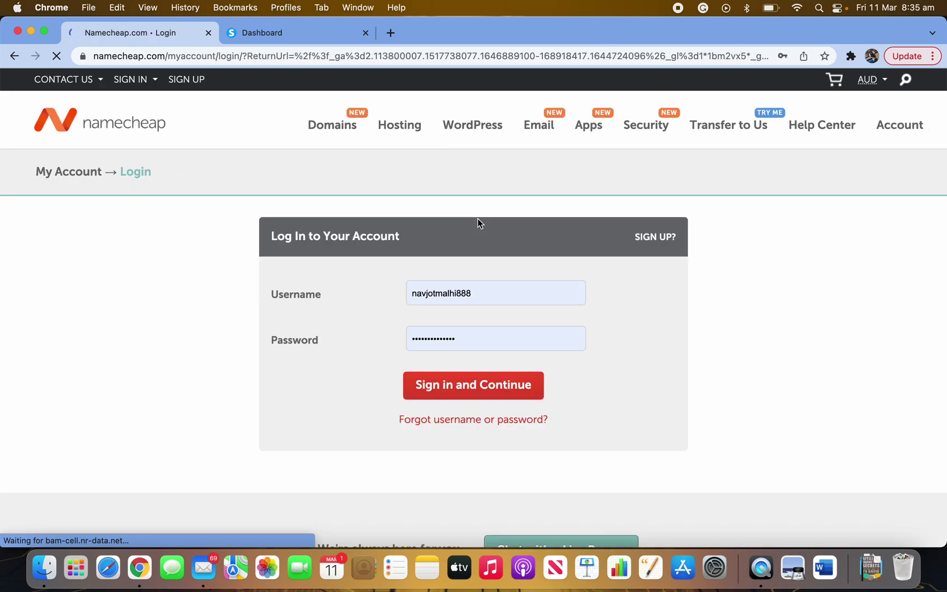
{"action": "left_click", "coordinate": [474, 390]}
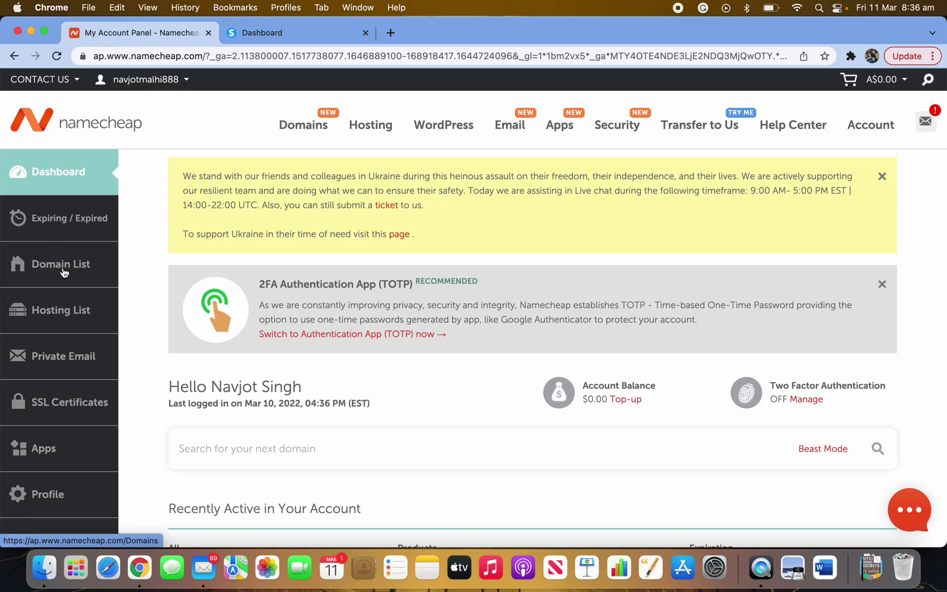
{"action": "left_click", "coordinate": [62, 272]}
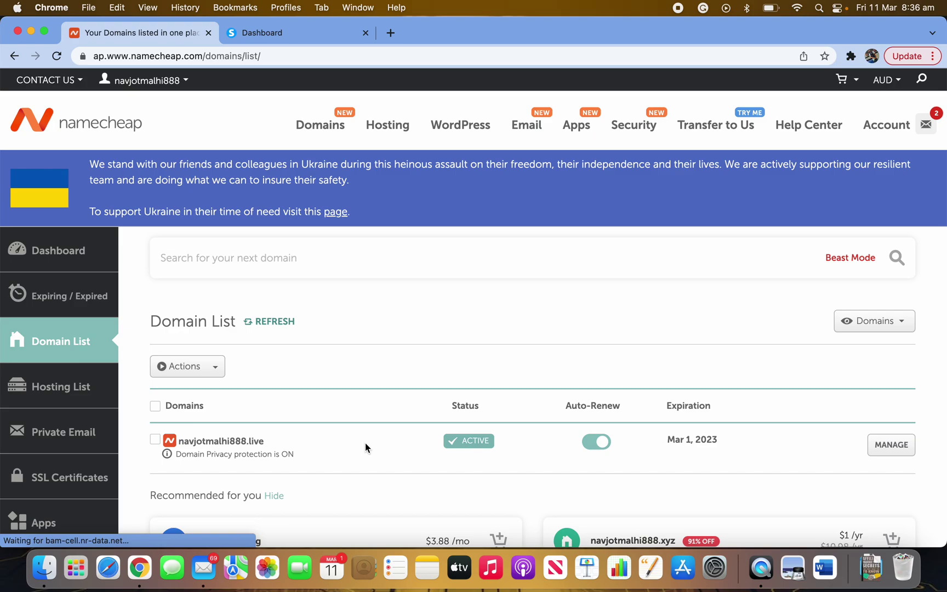
{"action": "scroll", "coordinate": [353, 446], "scroll_direction": "down", "scroll_amount": 5}
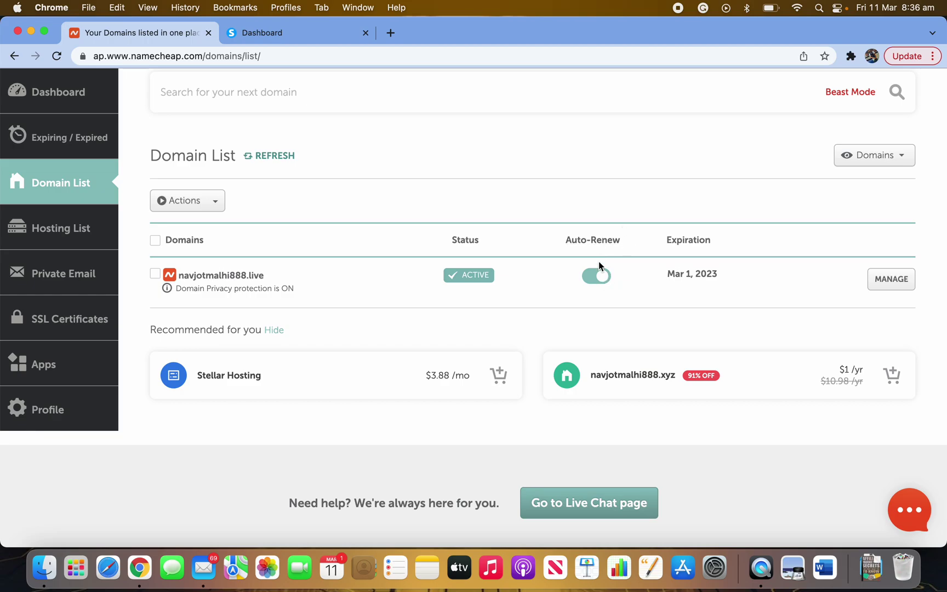
- Manage the .live domain and view its Advanced DNS host records with five CNAME entries
{"action": "left_click", "coordinate": [890, 281]}
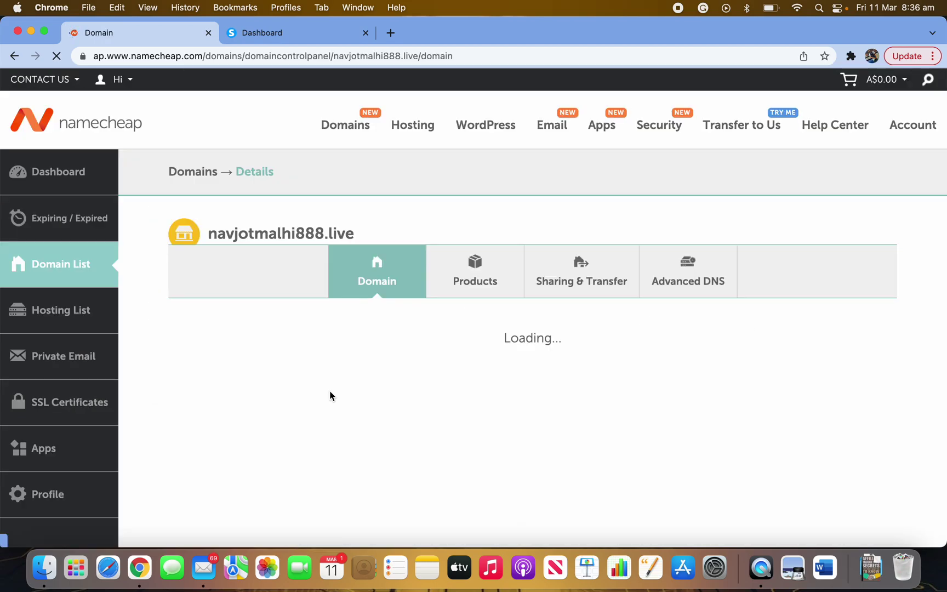
{"action": "scroll", "coordinate": [482, 461], "scroll_direction": "down", "scroll_amount": 5}
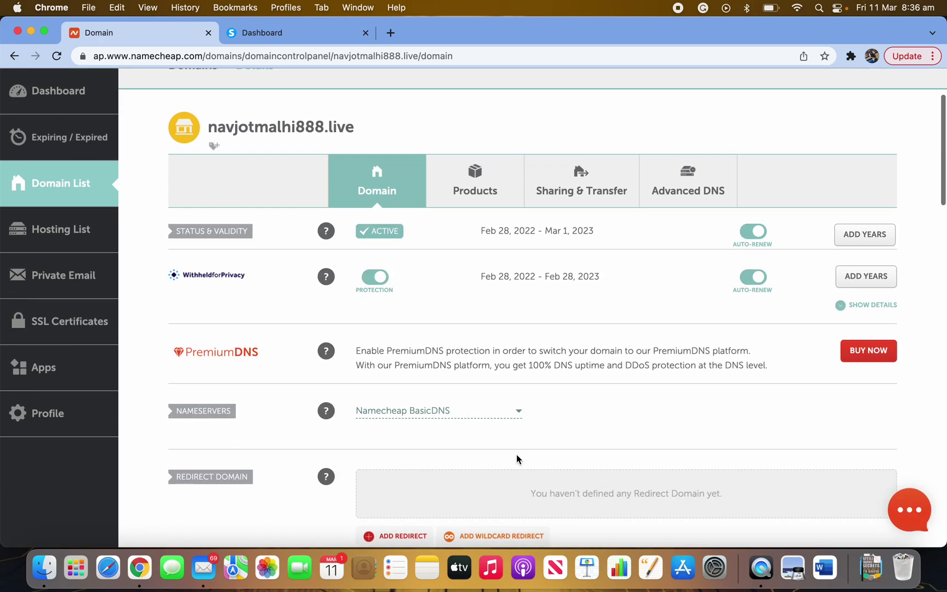
{"action": "scroll", "coordinate": [520, 482], "scroll_direction": "up", "scroll_amount": 5}
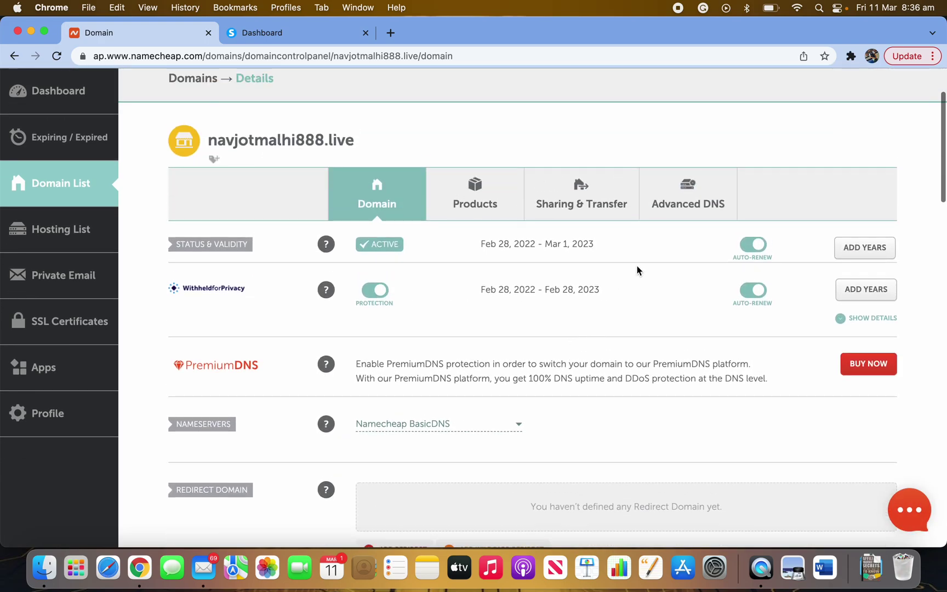
{"action": "left_click", "coordinate": [694, 199]}
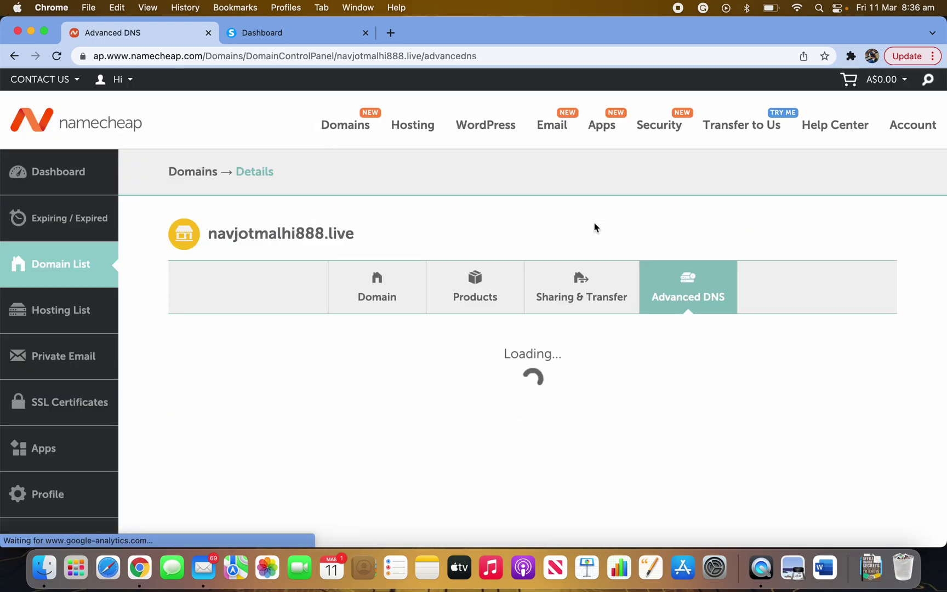
{"action": "scroll", "coordinate": [559, 384], "scroll_direction": "down", "scroll_amount": 5}
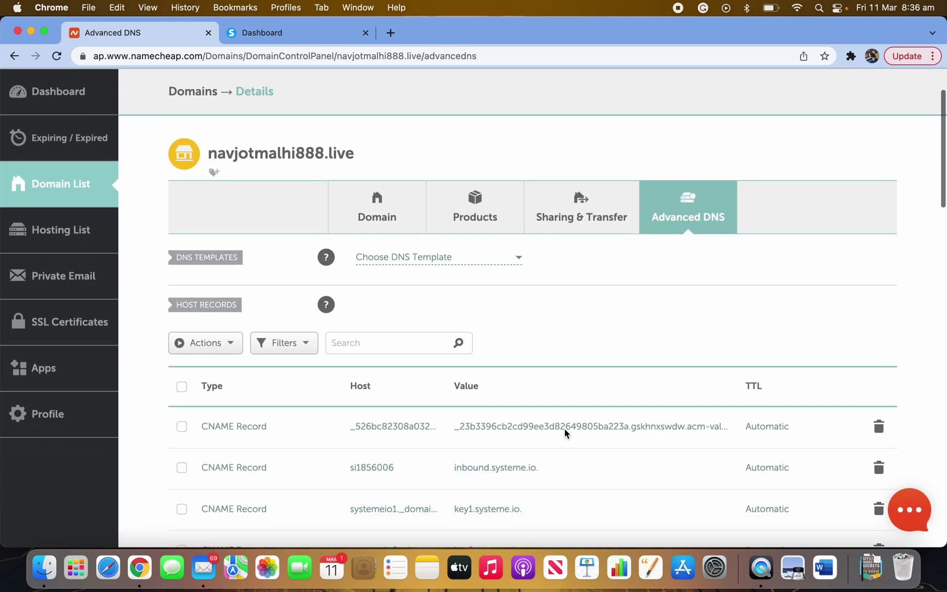
{"action": "scroll", "coordinate": [585, 475], "scroll_direction": "down", "scroll_amount": 2}
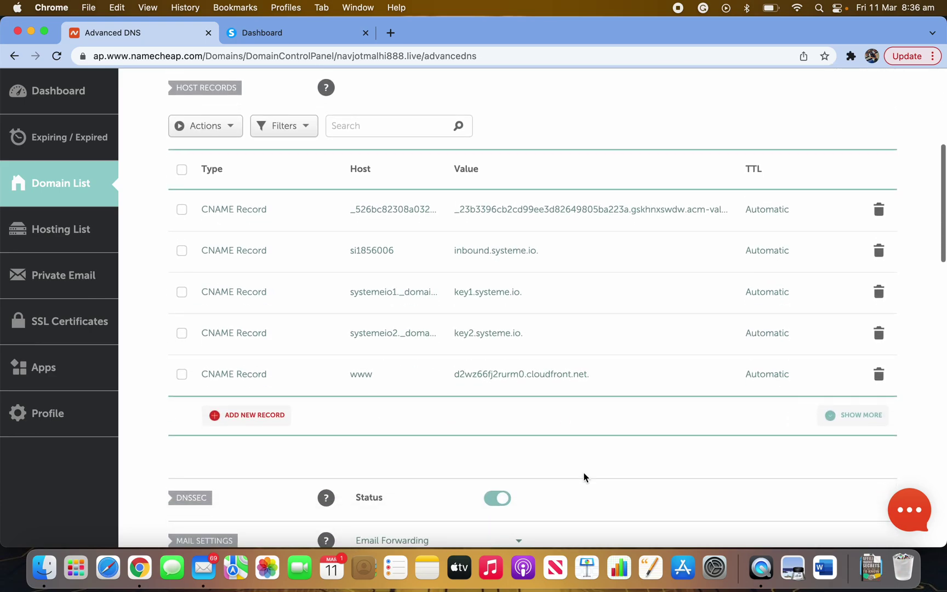
{"action": "scroll", "coordinate": [560, 471], "scroll_direction": "down", "scroll_amount": 3}
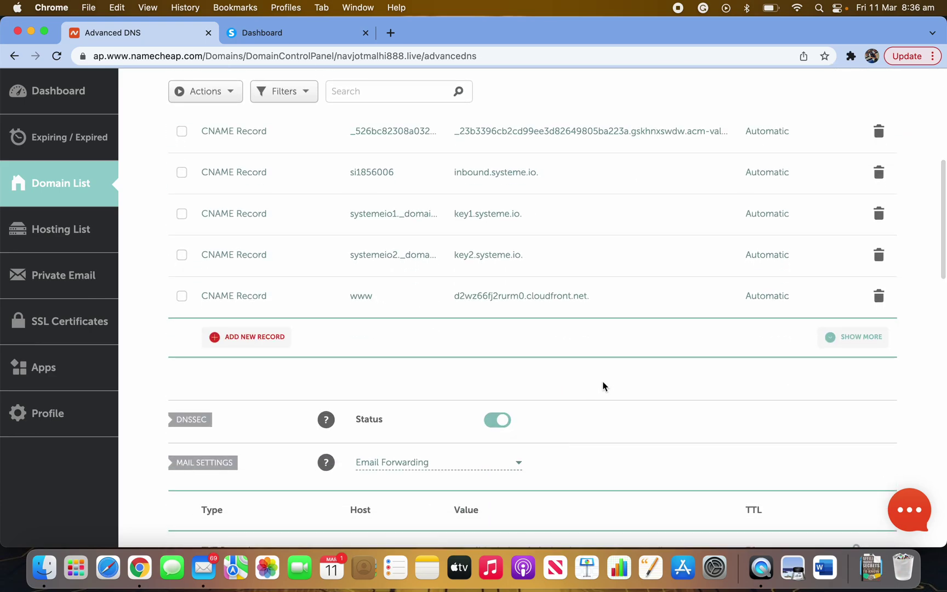
{"action": "scroll", "coordinate": [603, 378], "scroll_direction": "up", "scroll_amount": 2}
{"action": "scroll", "coordinate": [535, 444], "scroll_direction": "down", "scroll_amount": 4}
{"action": "scroll", "coordinate": [554, 343], "scroll_direction": "up", "scroll_amount": 5}
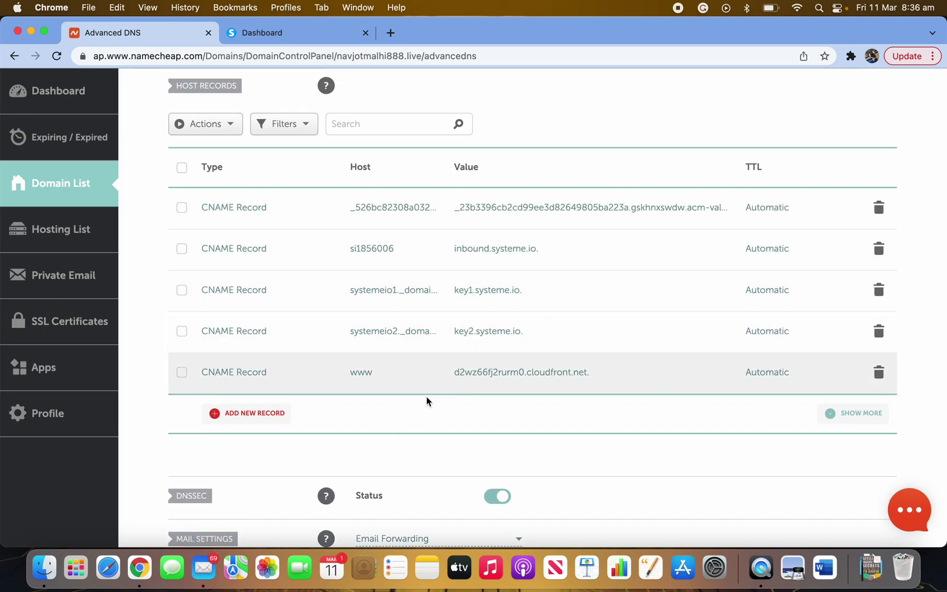
- Go to systeme.io Profile > Settings > Custom domains, listing the www .live domain
{"action": "left_click", "coordinate": [289, 34]}
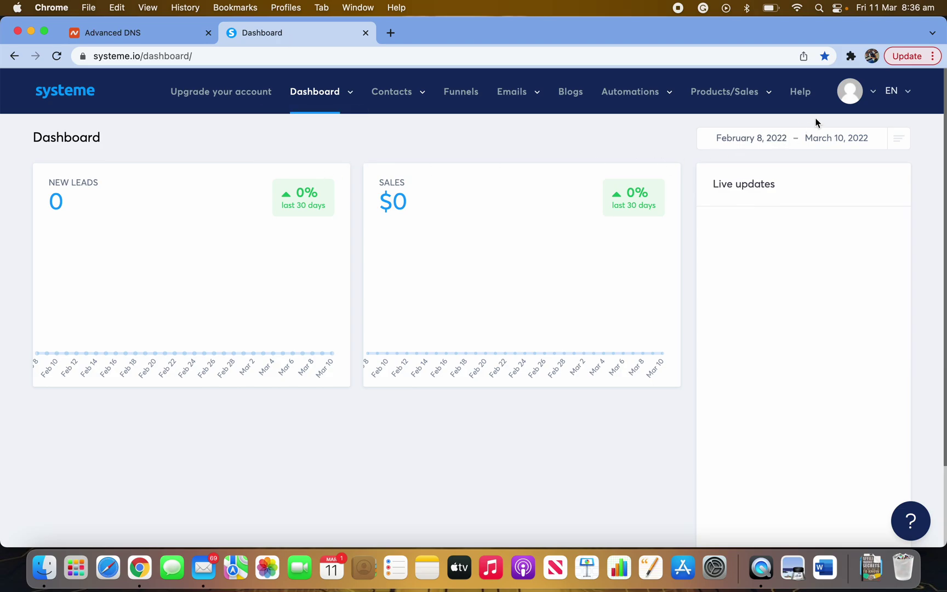
{"action": "left_click", "coordinate": [875, 94]}
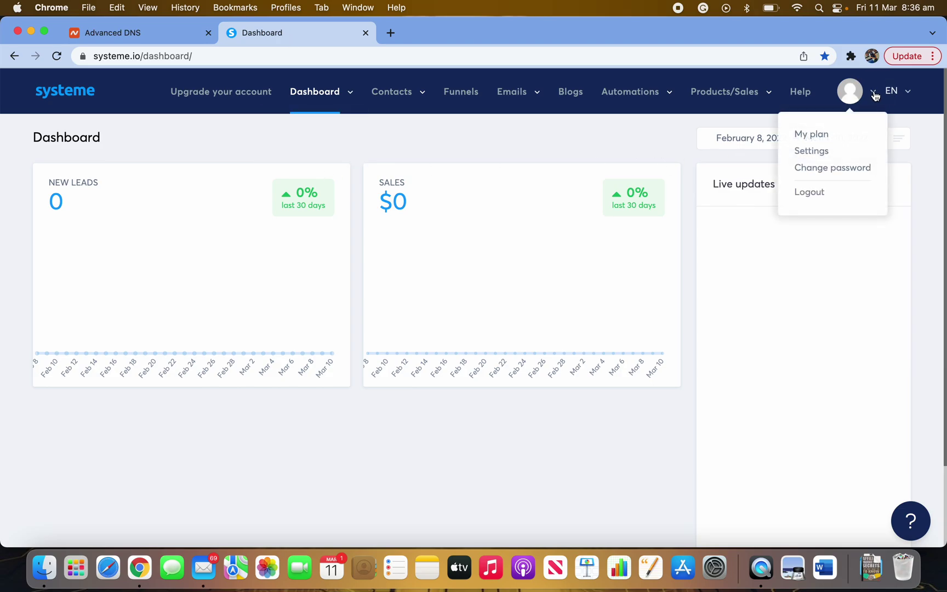
{"action": "left_click", "coordinate": [821, 156]}
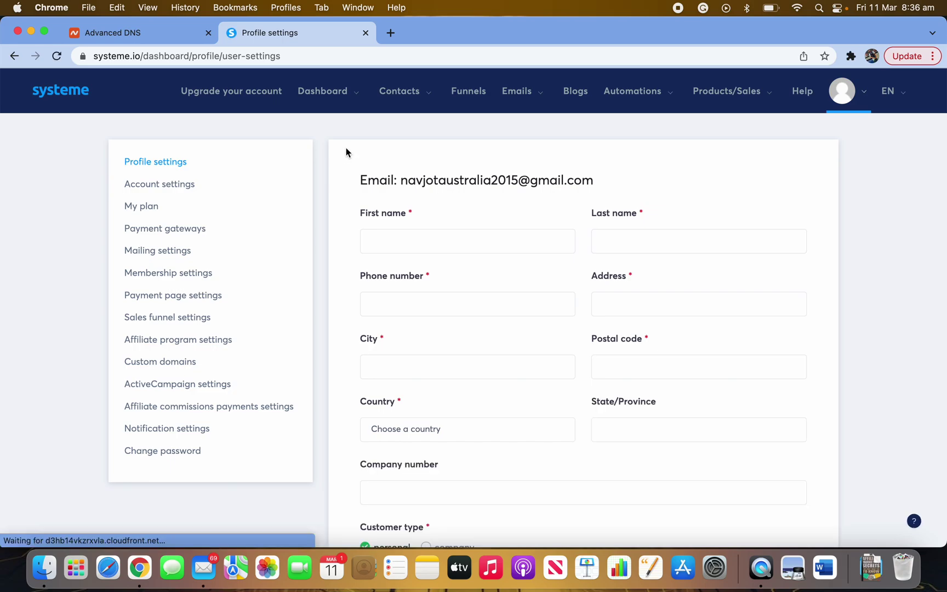
{"action": "scroll", "coordinate": [192, 272], "scroll_direction": "down", "scroll_amount": 1}
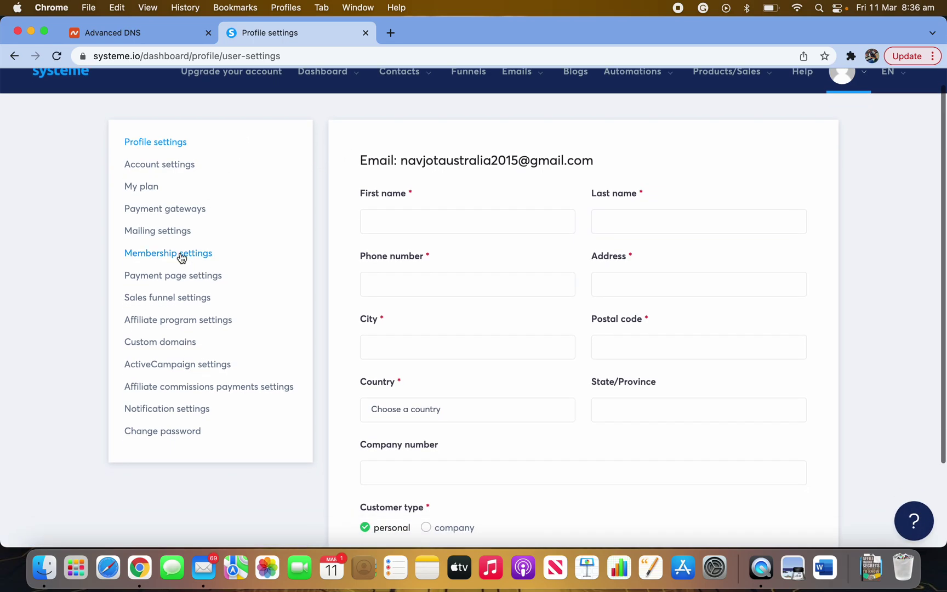
{"action": "left_click", "coordinate": [167, 347]}
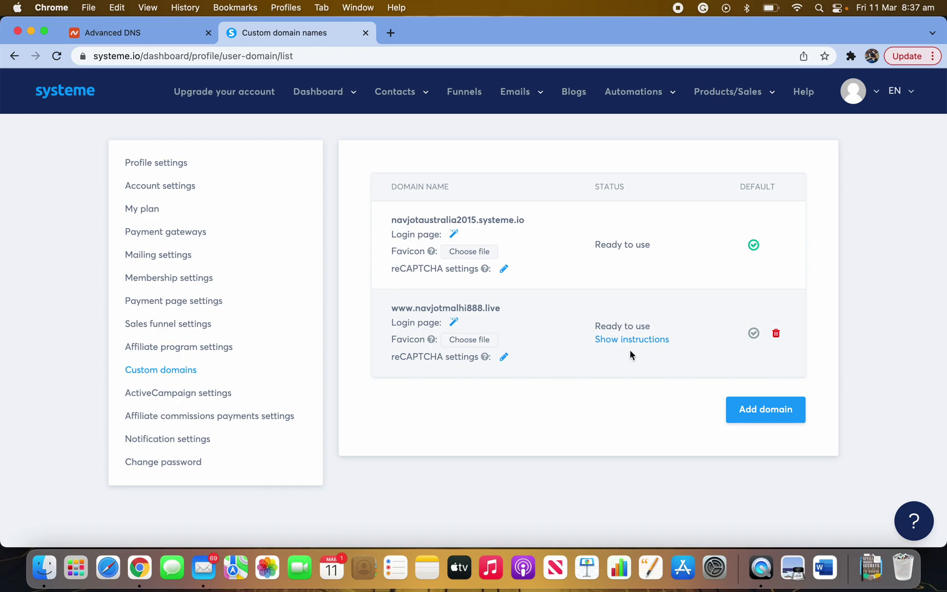
{"action": "left_click", "coordinate": [752, 422]}
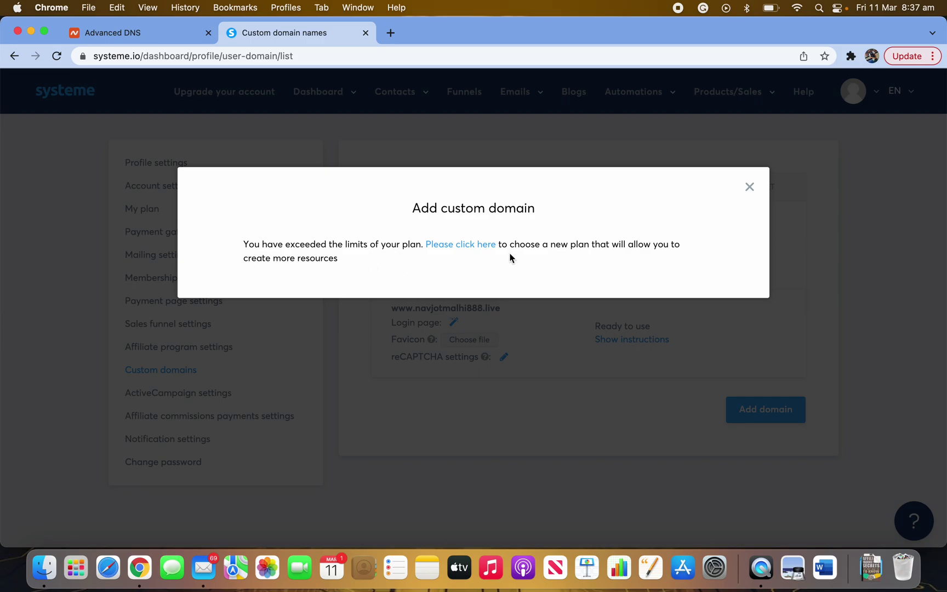
{"action": "left_click", "coordinate": [749, 187]}
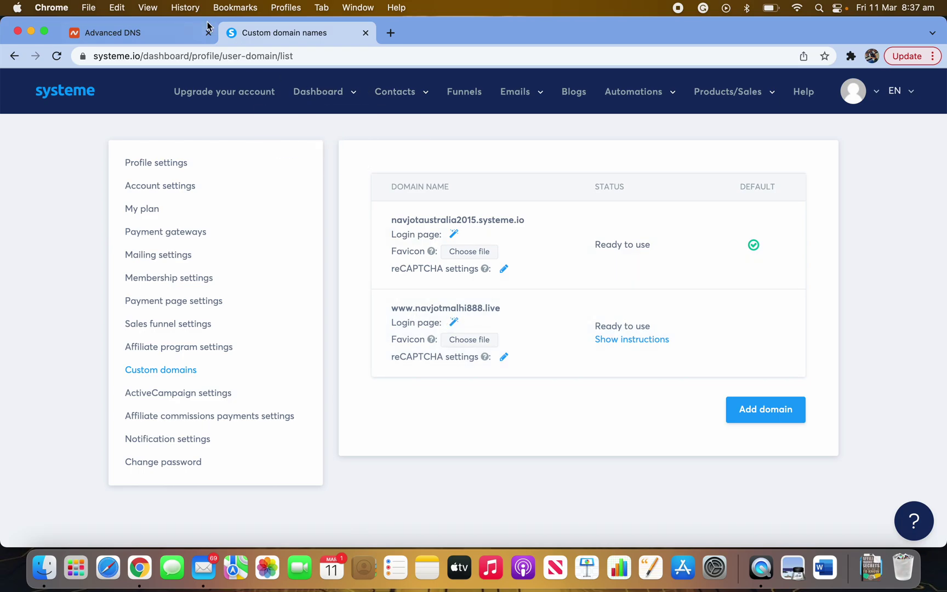
{"action": "left_click", "coordinate": [138, 33]}
{"action": "scroll", "coordinate": [239, 137], "scroll_direction": "up", "scroll_amount": 10}
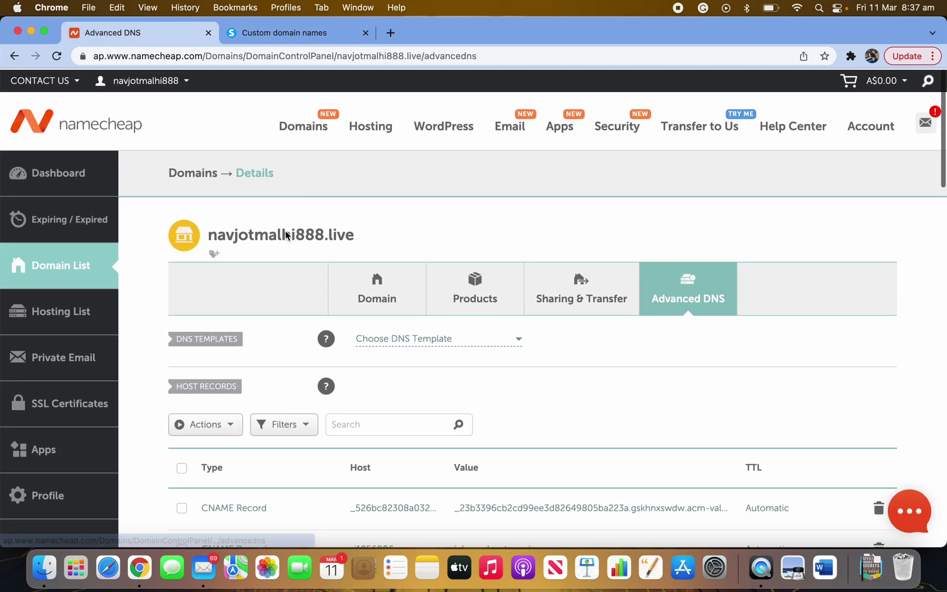
{"action": "left_click_drag", "start_coordinate": [351, 238], "coordinate": [207, 239]}
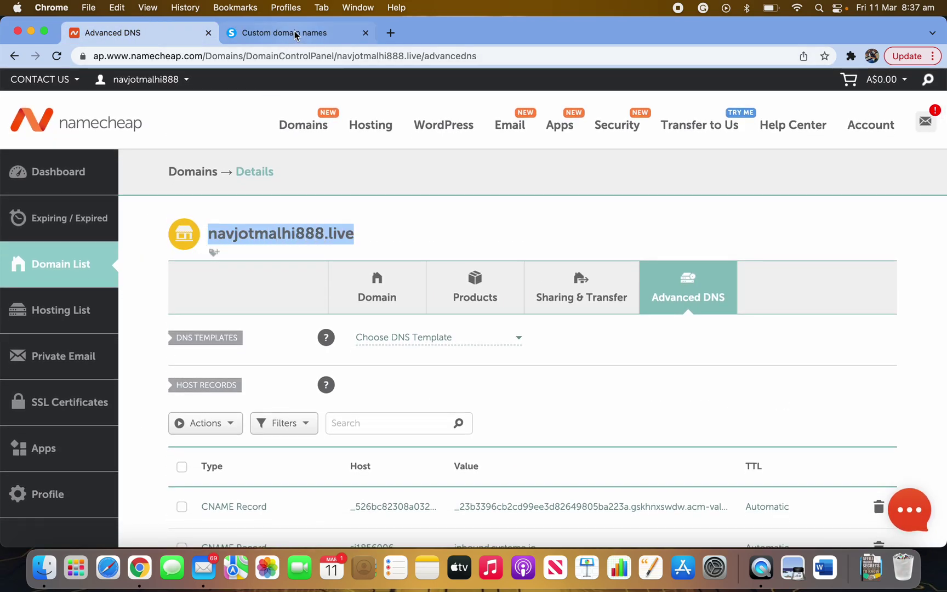
{"action": "left_click", "coordinate": [284, 33]}
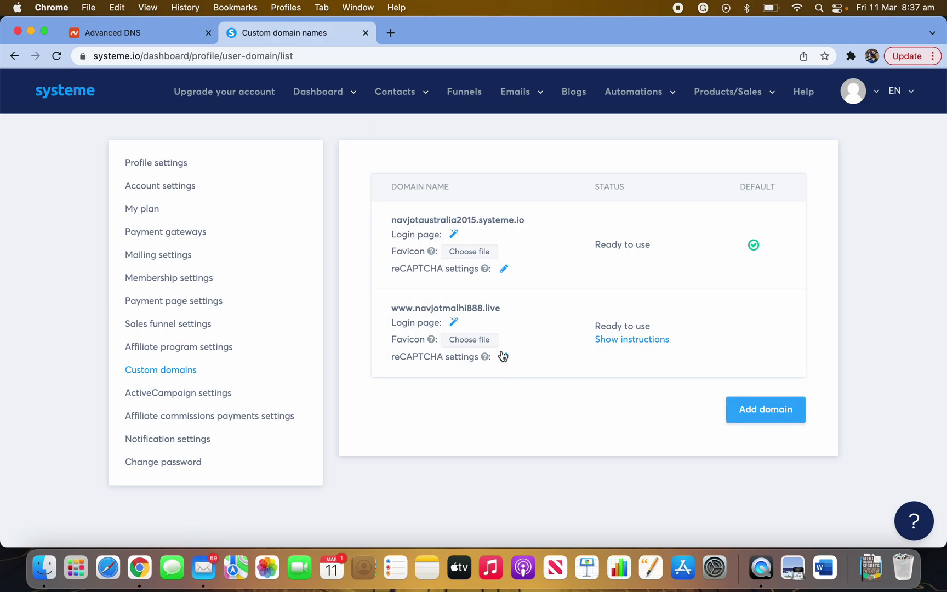
- View systeme.io's DNS configuration for www and add a new CNAME record row in Namecheap
{"action": "left_click", "coordinate": [616, 343]}
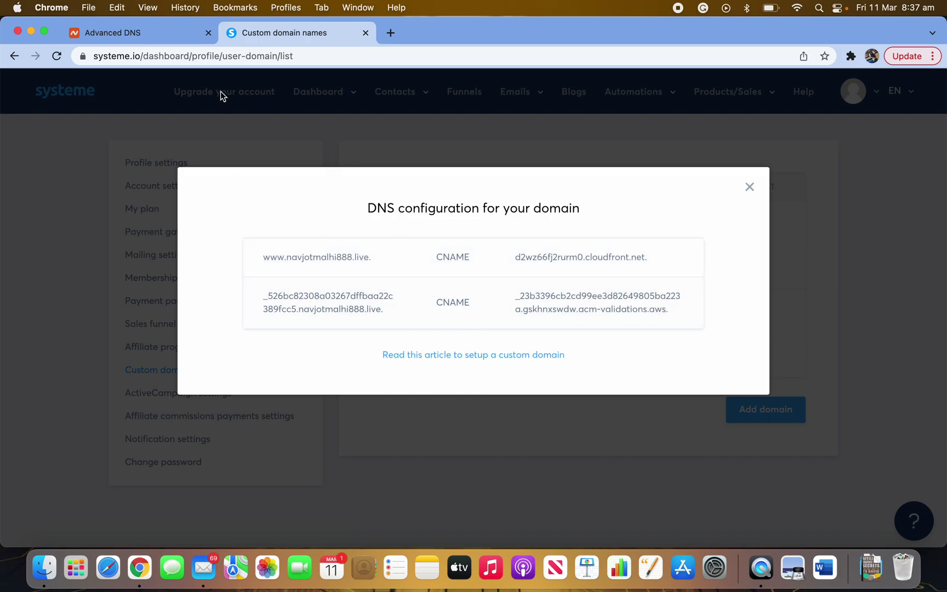
{"action": "left_click", "coordinate": [138, 34]}
{"action": "scroll", "coordinate": [292, 439], "scroll_direction": "down", "scroll_amount": 3}
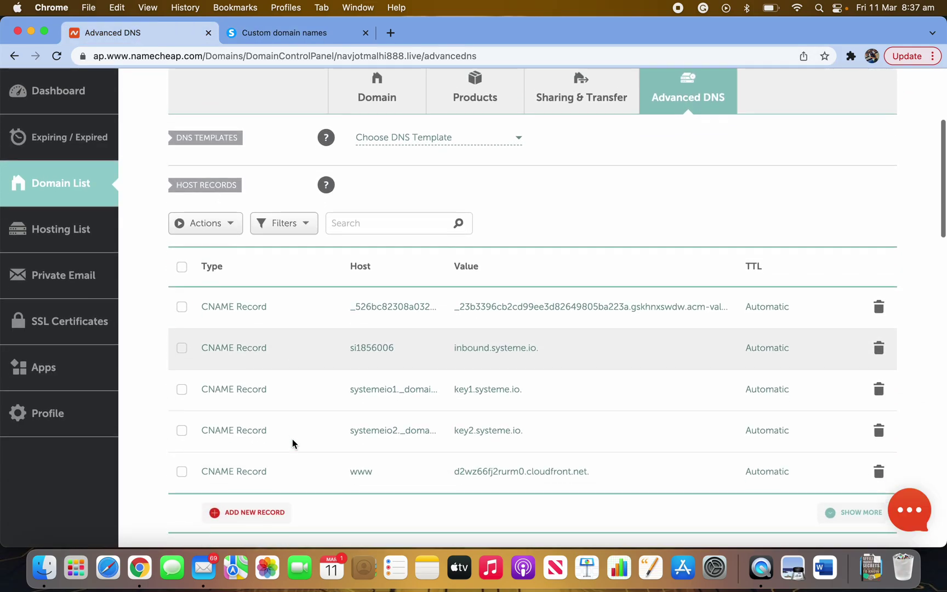
{"action": "scroll", "coordinate": [292, 439], "scroll_direction": "down", "scroll_amount": 2}
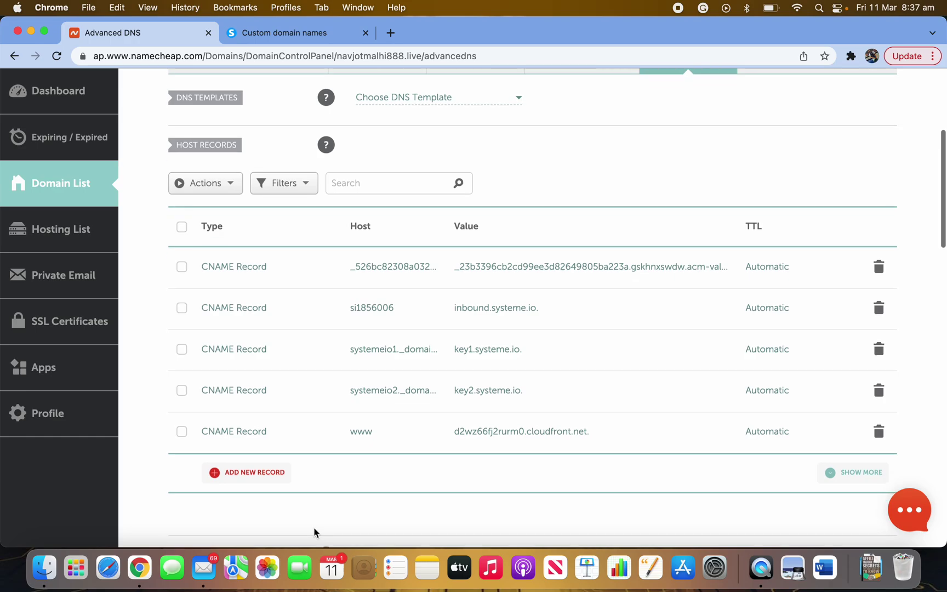
{"action": "left_click", "coordinate": [245, 474]}
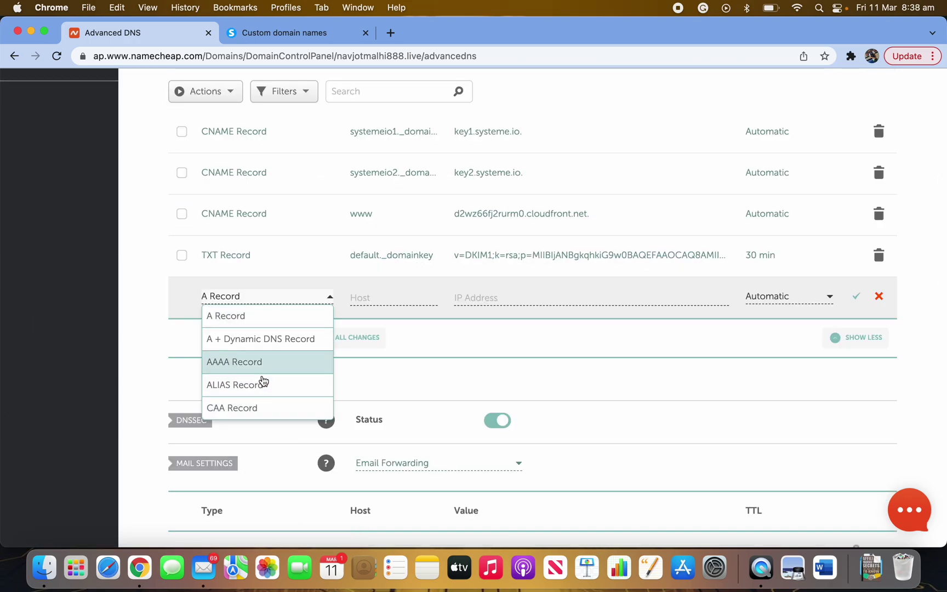
{"action": "scroll", "coordinate": [266, 420], "scroll_direction": "down", "scroll_amount": 3}
{"action": "scroll", "coordinate": [263, 315], "scroll_direction": "down", "scroll_amount": 3}
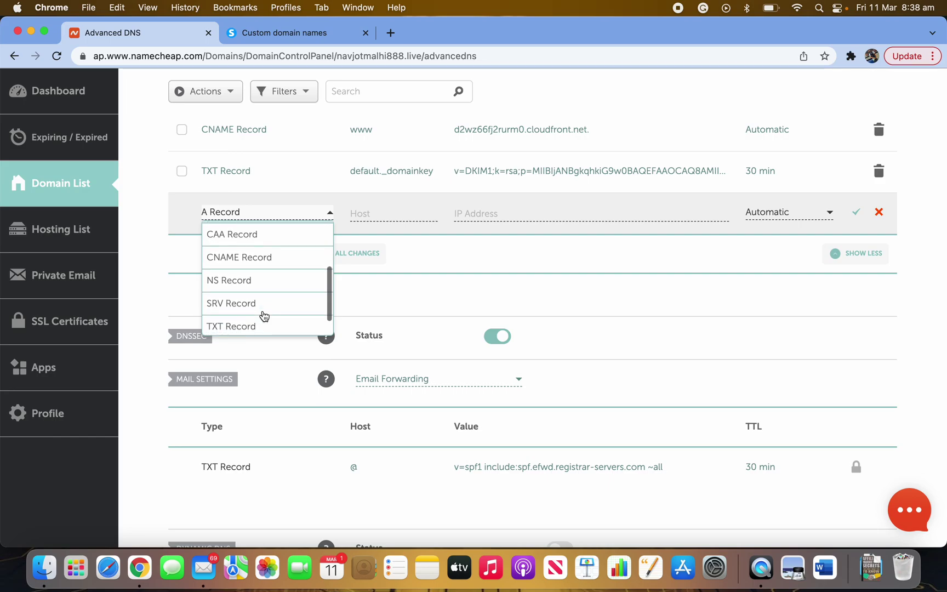
{"action": "left_click", "coordinate": [262, 257]}
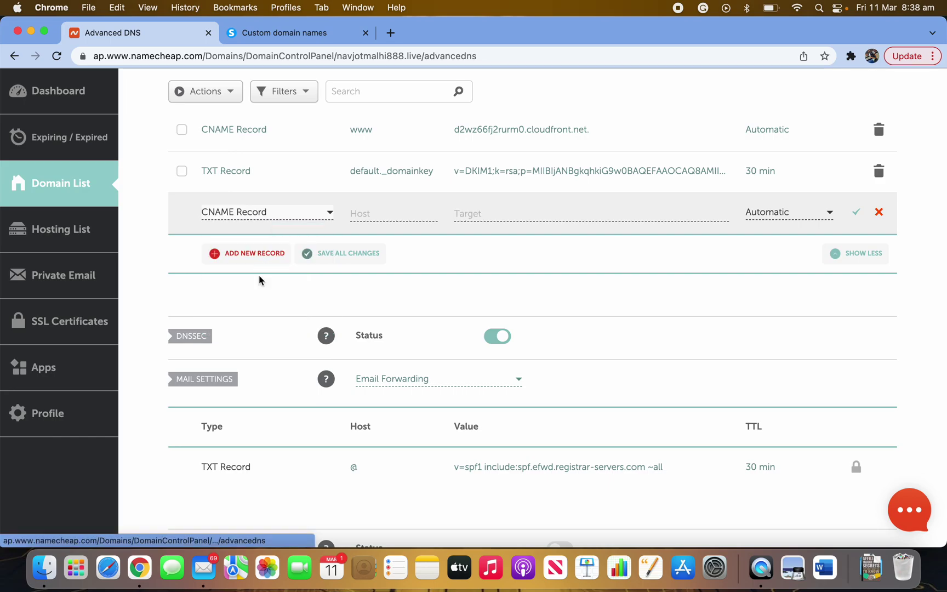
{"action": "scroll", "coordinate": [317, 422], "scroll_direction": "down", "scroll_amount": 1}
{"action": "scroll", "coordinate": [301, 311], "scroll_direction": "up", "scroll_amount": 3}
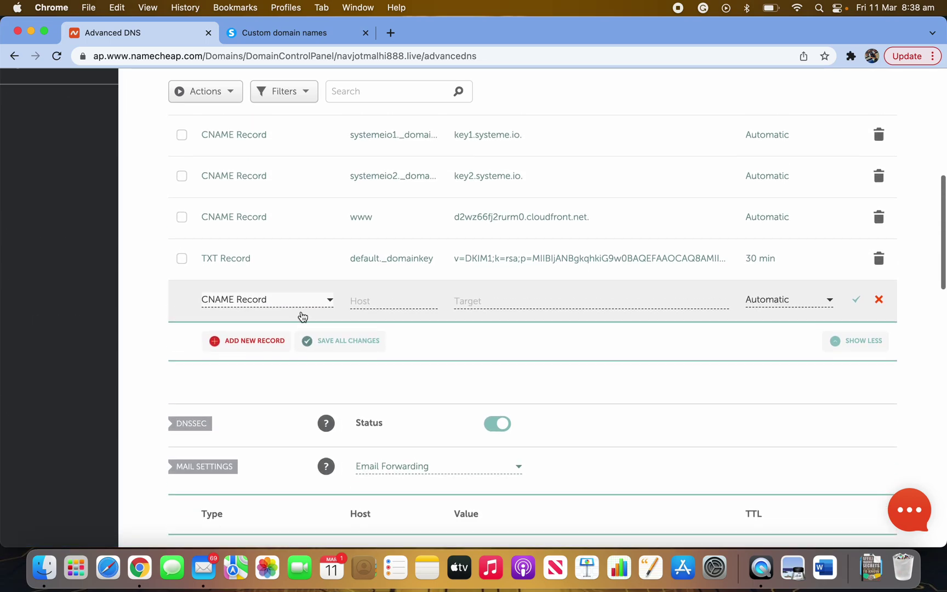
{"action": "scroll", "coordinate": [386, 345], "scroll_direction": "up", "scroll_amount": 4}
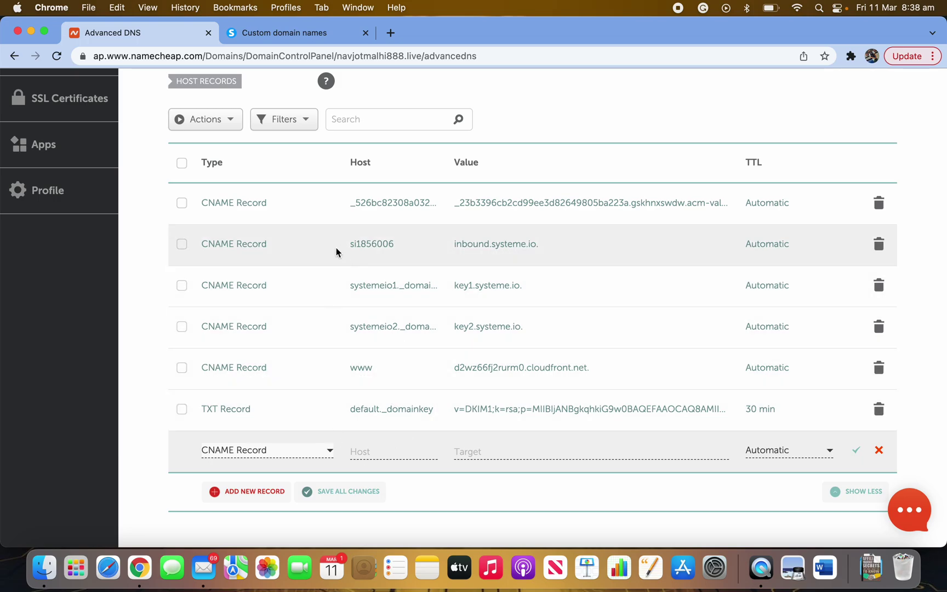
- Copy the www host name from systeme.io into the new record's Host field
{"action": "left_click", "coordinate": [286, 34]}
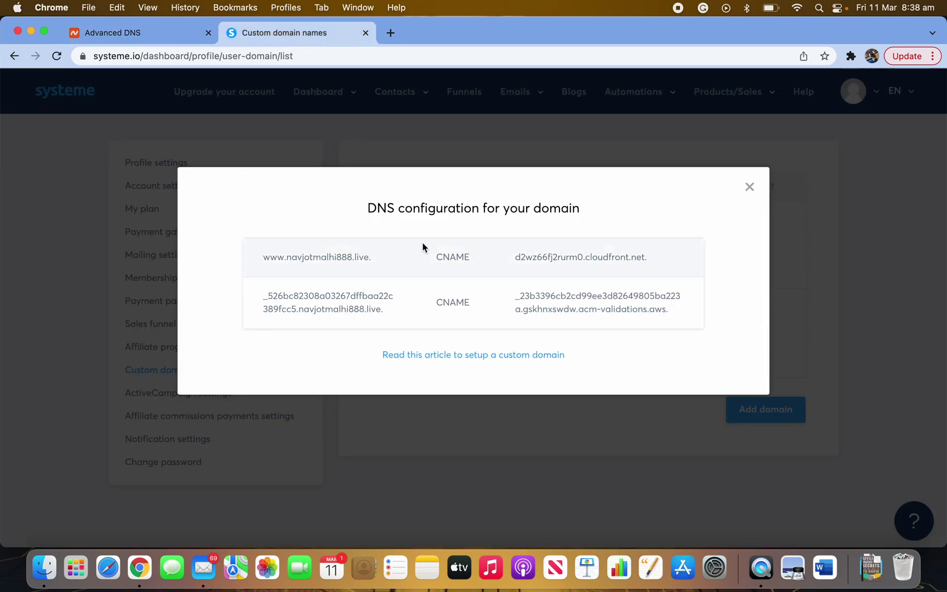
{"action": "left_click", "coordinate": [164, 33]}
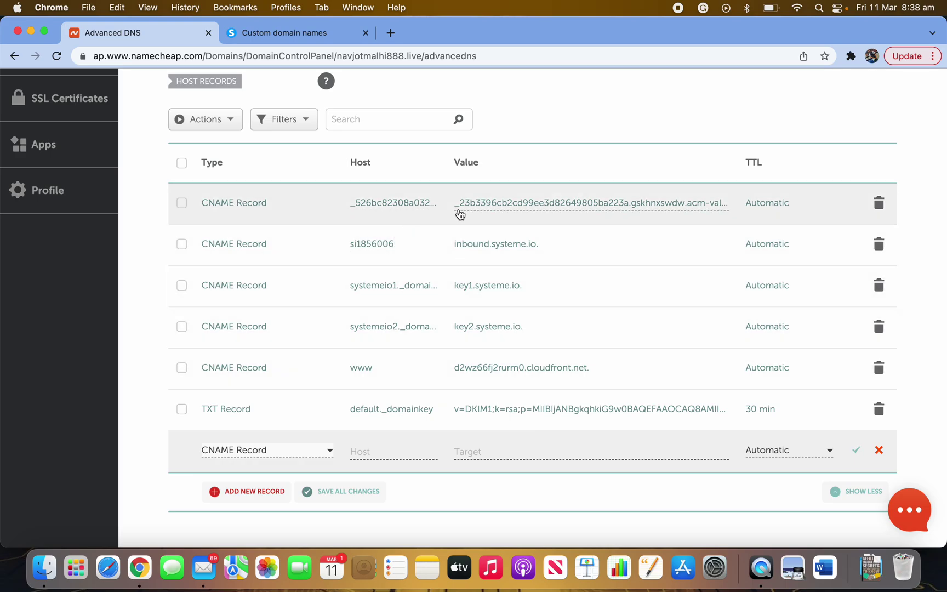
{"action": "left_click", "coordinate": [294, 34]}
{"action": "left_click_drag", "start_coordinate": [282, 258], "coordinate": [261, 261]}
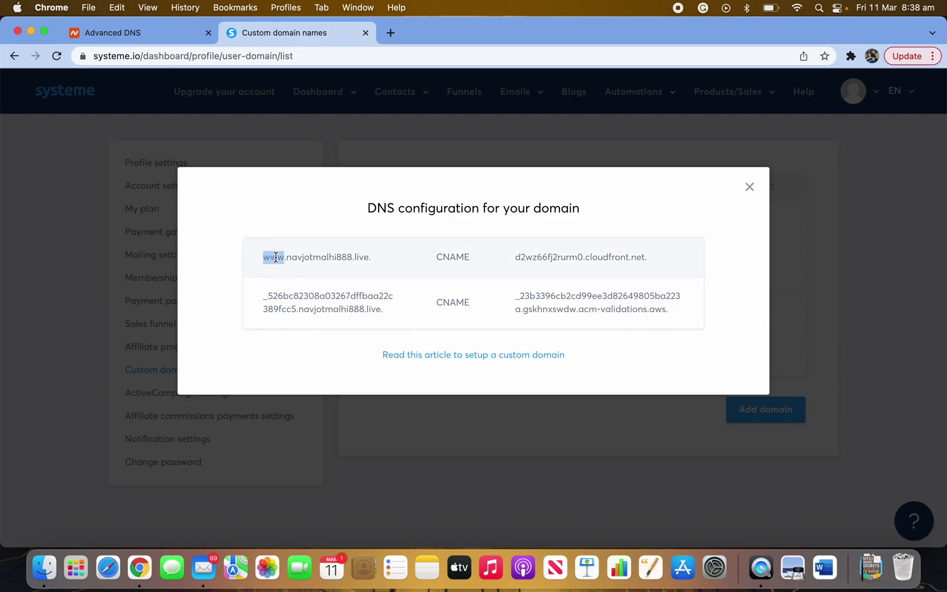
{"action": "right_click", "coordinate": [275, 259]}
{"action": "left_click", "coordinate": [288, 289]}
{"action": "left_click", "coordinate": [126, 33]}
{"action": "scroll", "coordinate": [364, 422], "scroll_direction": "down", "scroll_amount": 2}
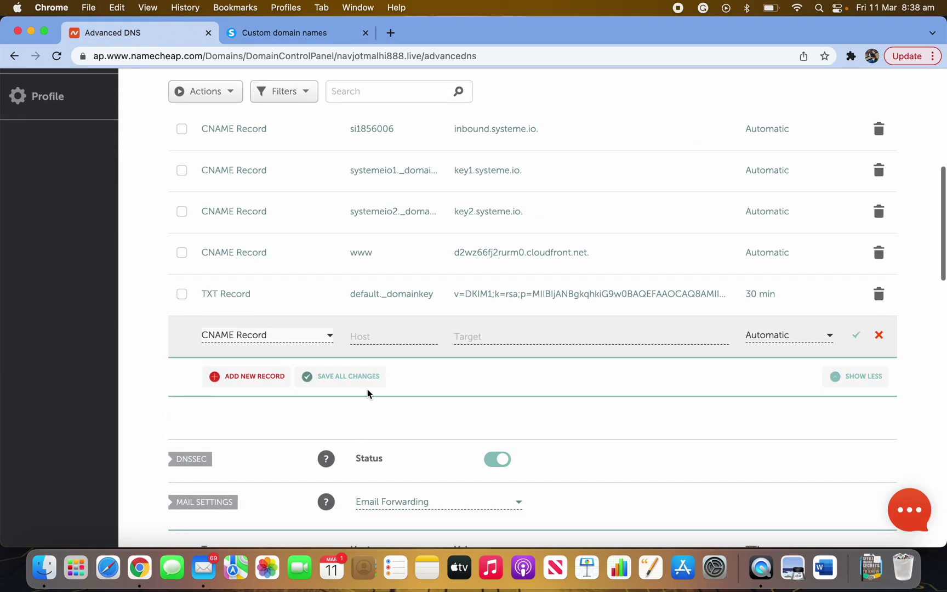
{"action": "left_click", "coordinate": [372, 336]}
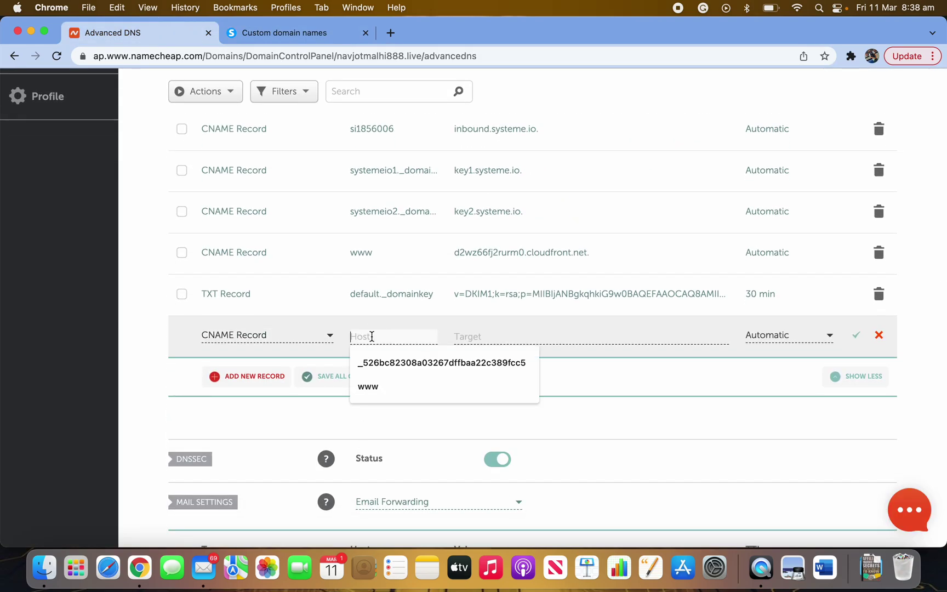
{"action": "left_click", "coordinate": [380, 393]}
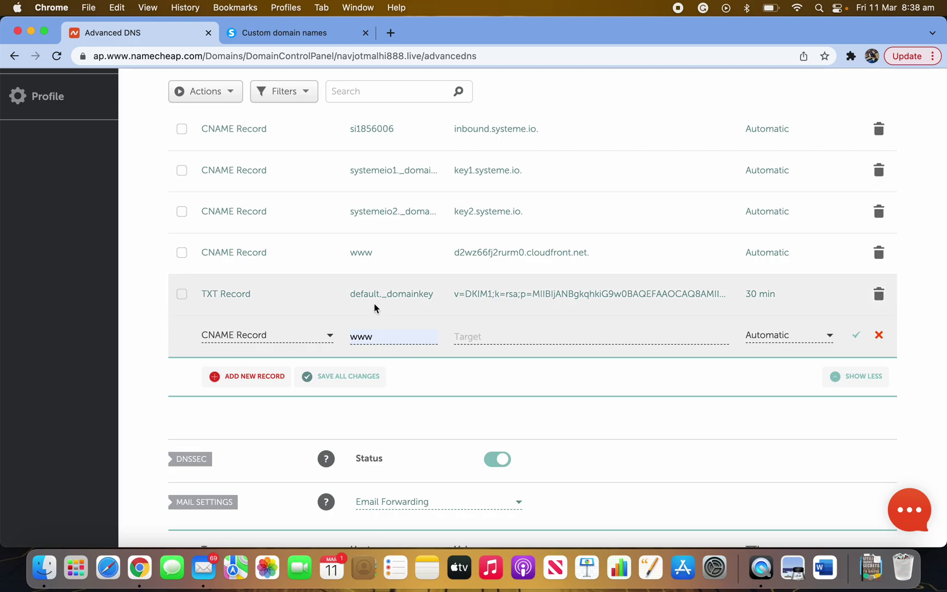
{"action": "scroll", "coordinate": [365, 310], "scroll_direction": "up", "scroll_amount": 1}
{"action": "scroll", "coordinate": [368, 252], "scroll_direction": "up", "scroll_amount": 5}
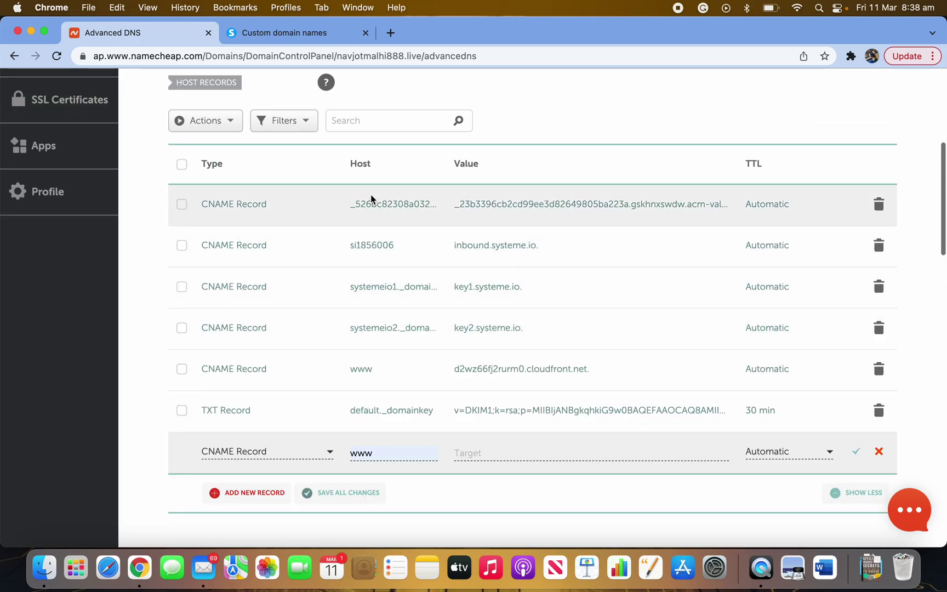
- Paste d2wz66fj2rurm0.cloudfront.net. from systeme.io as the new record's Target
{"action": "left_click", "coordinate": [280, 32]}
{"action": "left_click_drag", "start_coordinate": [647, 257], "coordinate": [511, 257]}
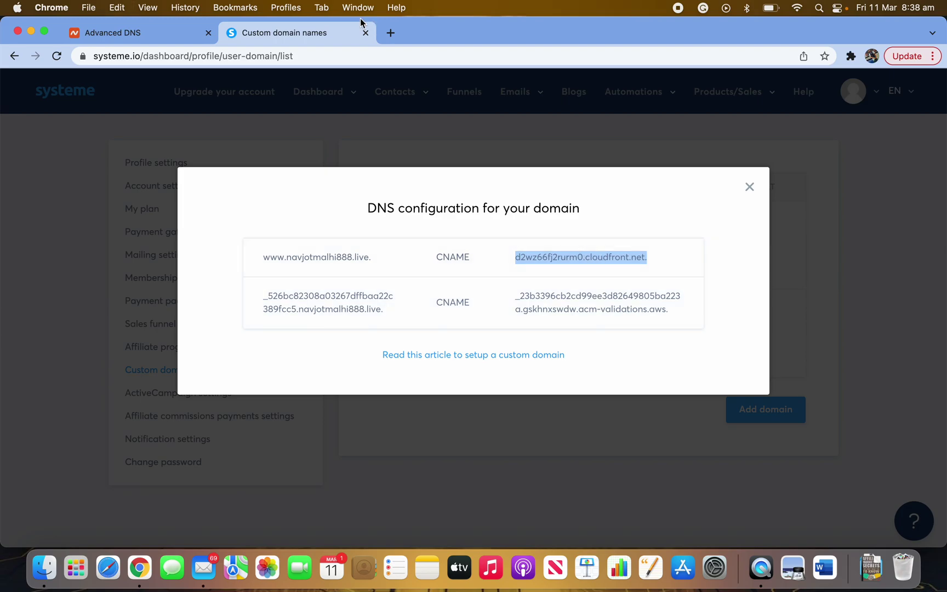
{"action": "left_click", "coordinate": [155, 33]}
{"action": "scroll", "coordinate": [504, 428], "scroll_direction": "down", "scroll_amount": 2}
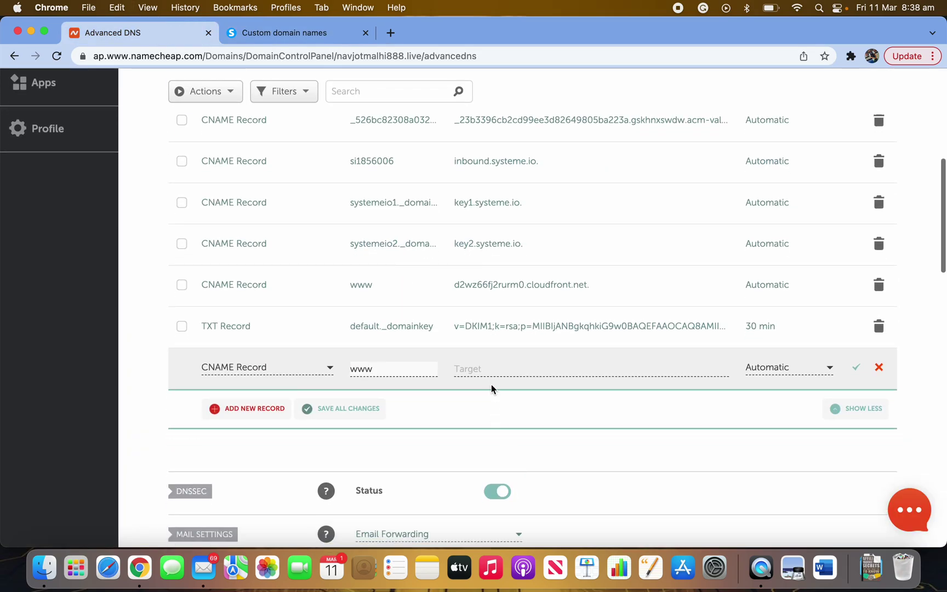
{"action": "left_click", "coordinate": [493, 370]}
{"action": "key", "text": "super+v"}
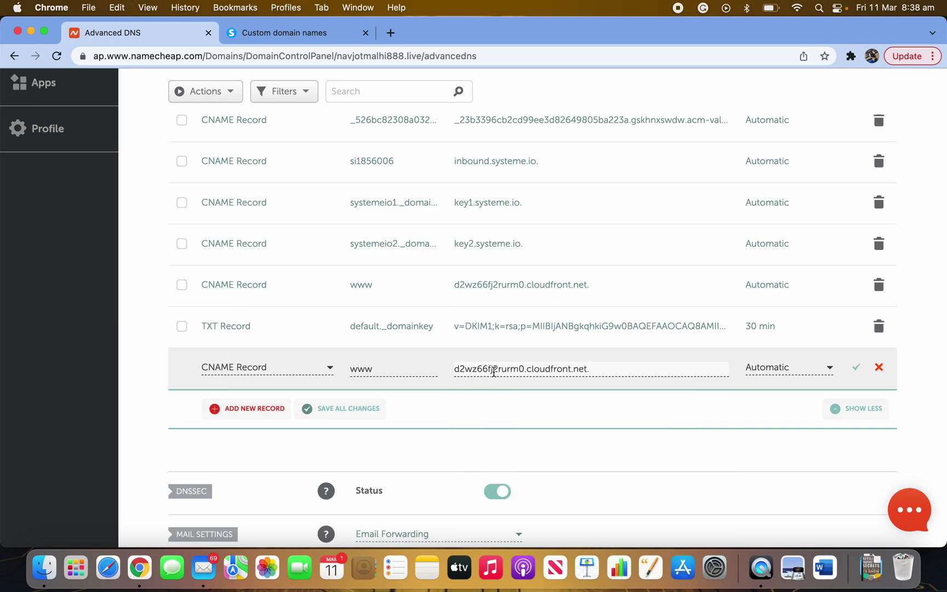
{"action": "left_click", "coordinate": [503, 407]}
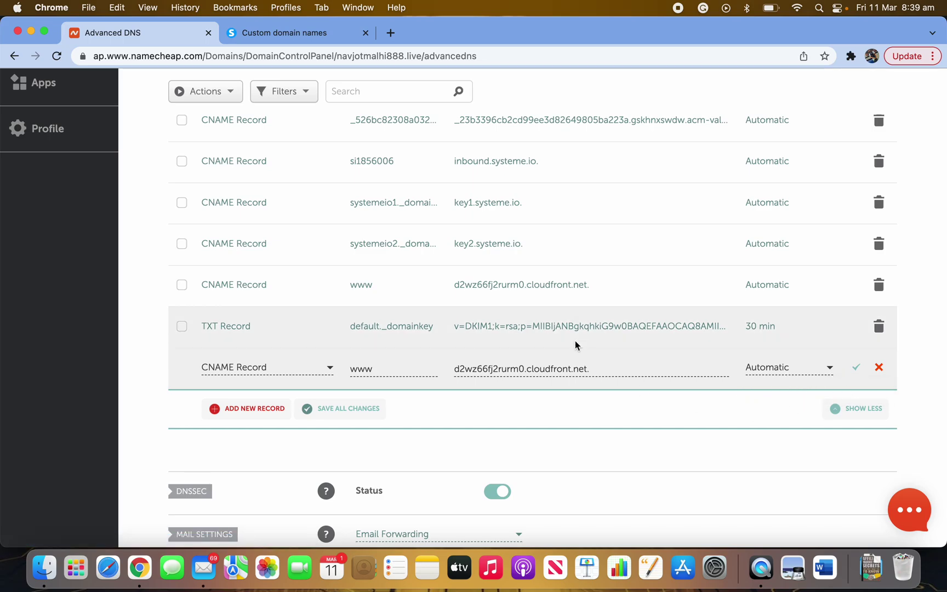
- Clear the new CNAME row's Target and Host values
{"action": "triple_click", "coordinate": [594, 371]}
{"action": "key", "text": "BackSpace"}
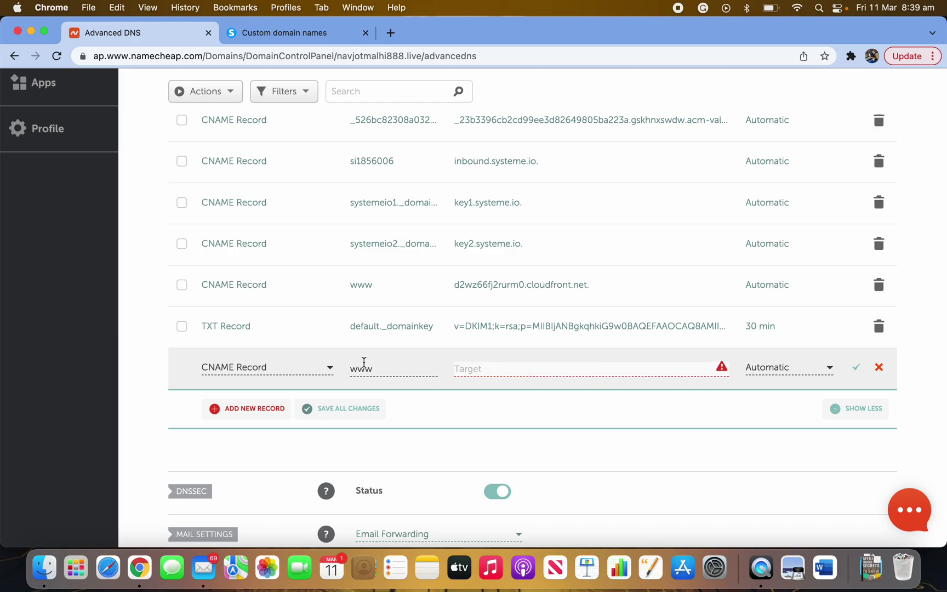
{"action": "triple_click", "coordinate": [376, 369]}
{"action": "key", "text": "BackSpace"}
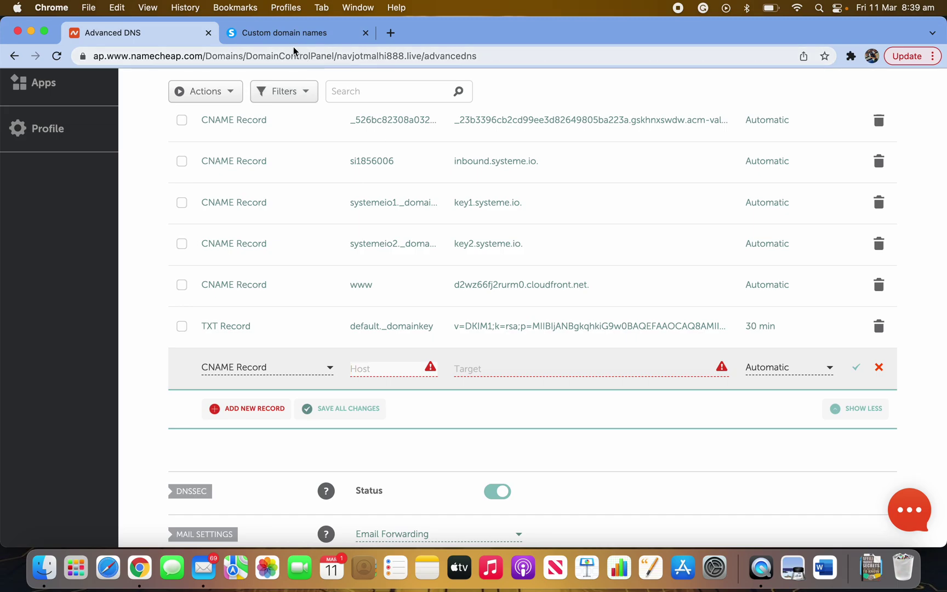
- Copy the ACM validation host prefix from systeme.io into the record's Host field
{"action": "left_click", "coordinate": [294, 34]}
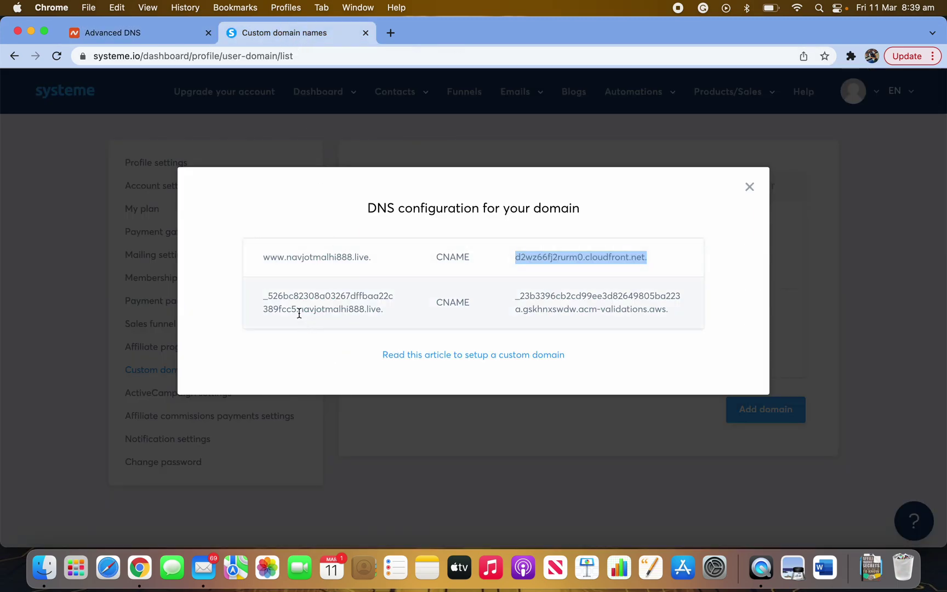
{"action": "left_click_drag", "start_coordinate": [299, 309], "coordinate": [383, 308]}
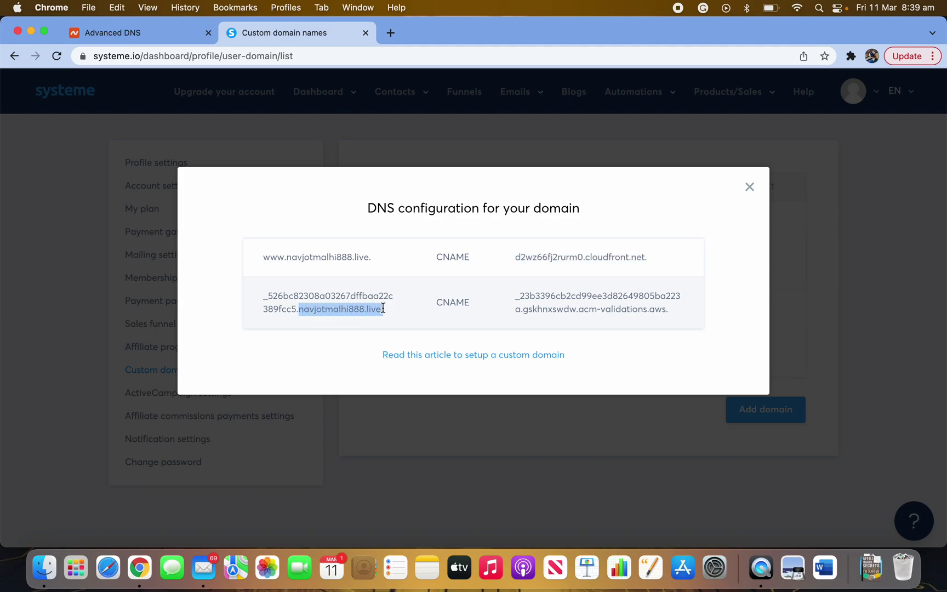
{"action": "left_click", "coordinate": [300, 322]}
{"action": "left_click_drag", "start_coordinate": [297, 308], "coordinate": [262, 298]}
{"action": "key", "text": "super+c"}
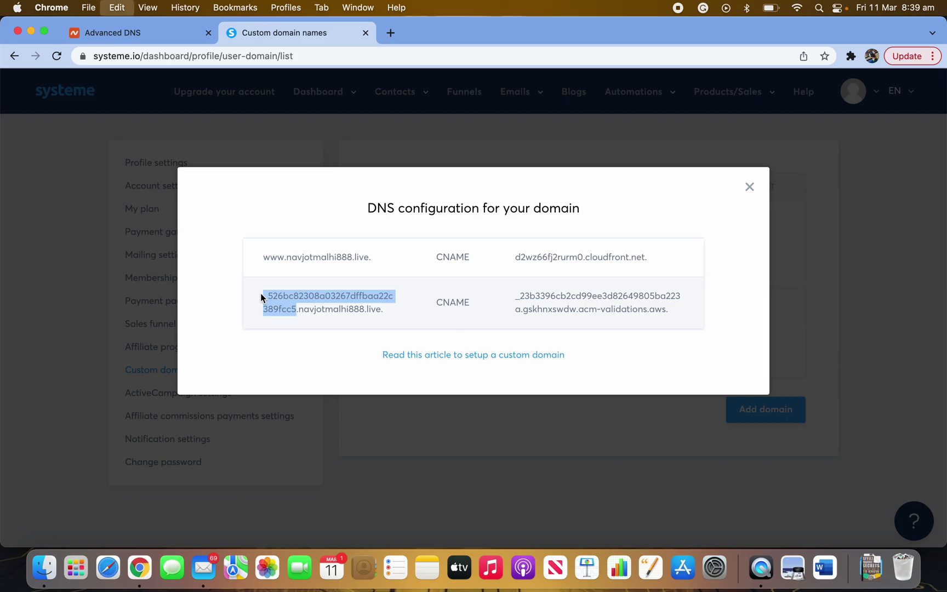
{"action": "left_click", "coordinate": [131, 31]}
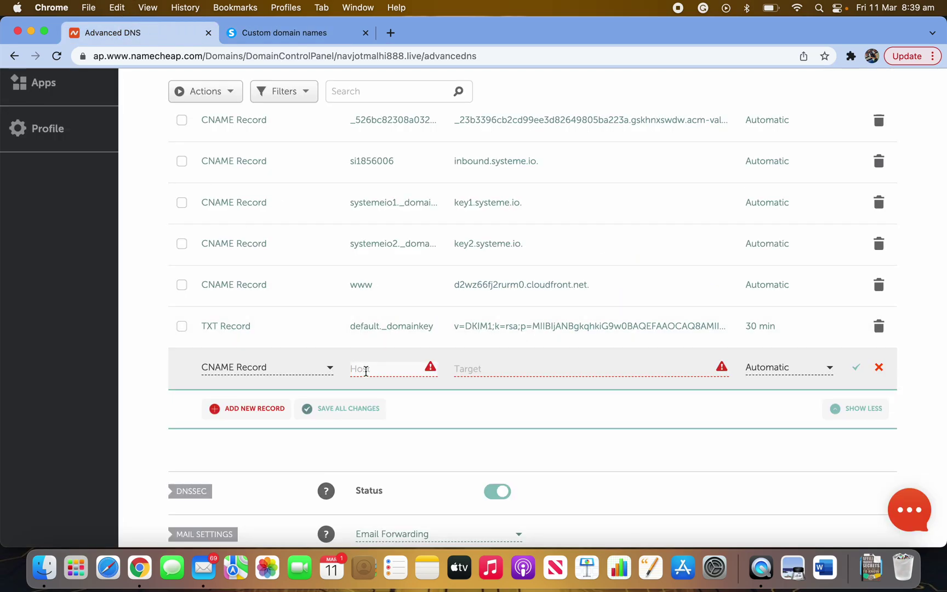
{"action": "left_click", "coordinate": [377, 370]}
{"action": "key", "text": "super+v"}
{"action": "left_click", "coordinate": [412, 393]}
- Paste systeme.io's acm-validations.aws target value into the record's Target field
{"action": "left_click", "coordinate": [501, 370]}
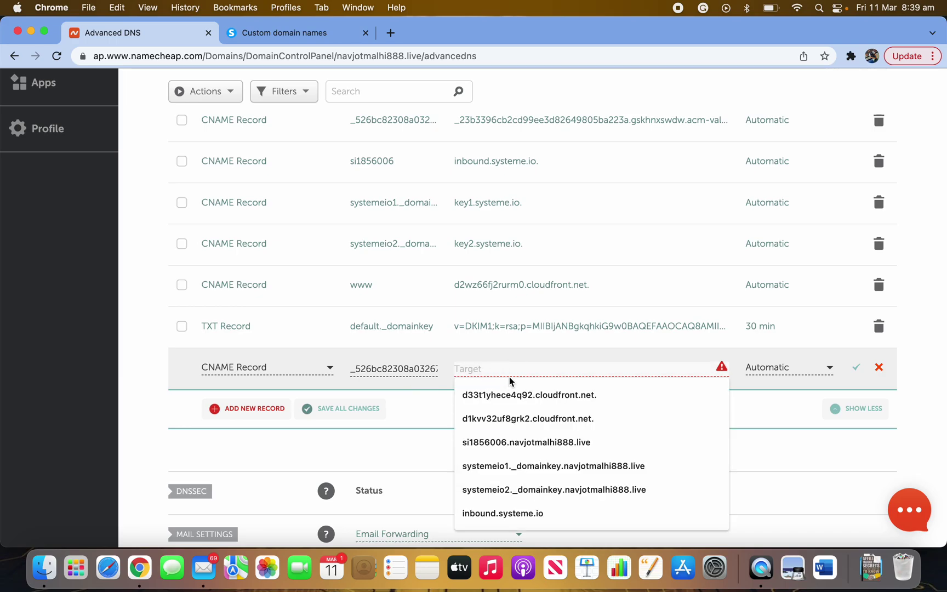
{"action": "left_click", "coordinate": [315, 33]}
{"action": "left_click_drag", "start_coordinate": [673, 314], "coordinate": [501, 296]}
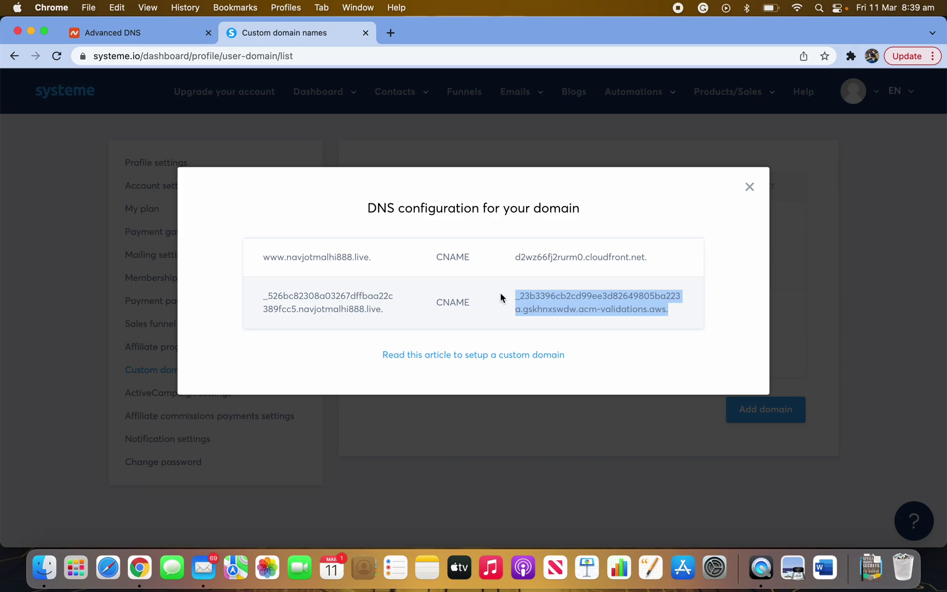
{"action": "left_click", "coordinate": [154, 36]}
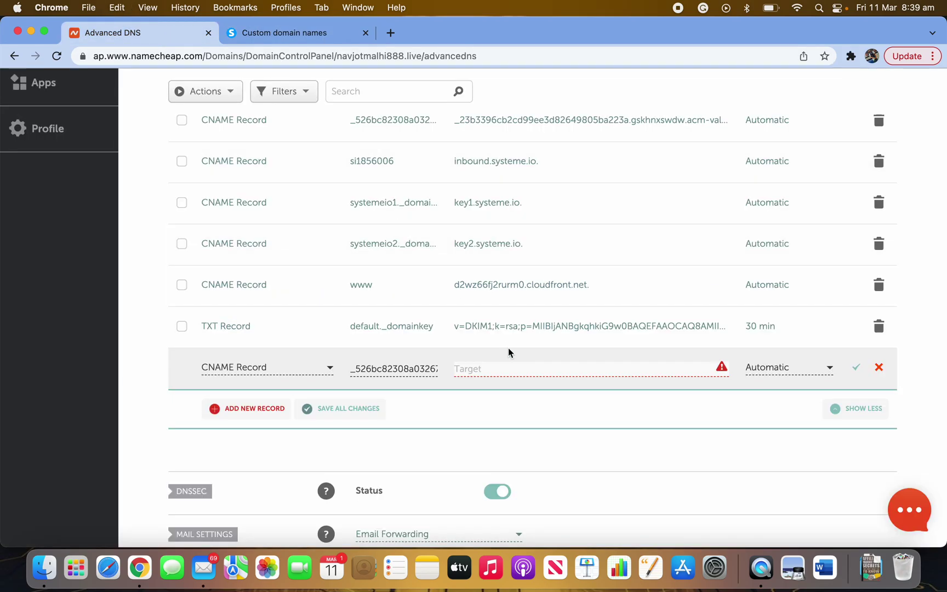
{"action": "key", "text": "super+v"}
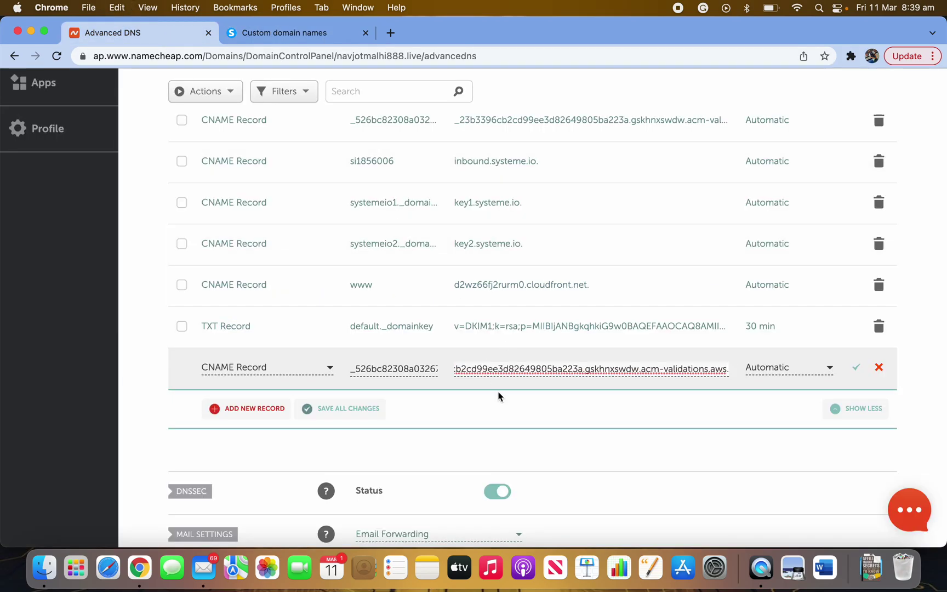
{"action": "left_click", "coordinate": [499, 395]}
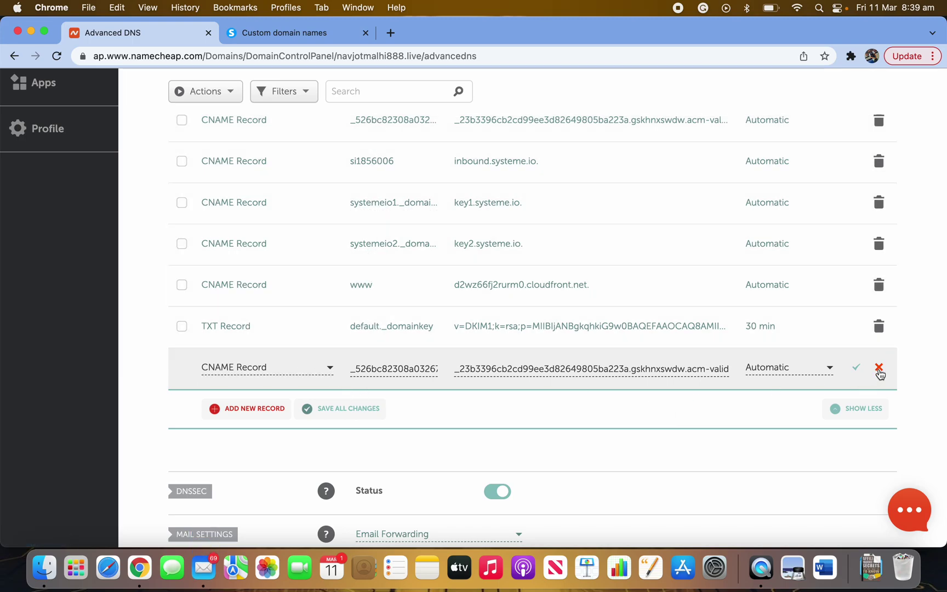
- Clear the new record's Target and Host fields again
{"action": "triple_click", "coordinate": [682, 366]}
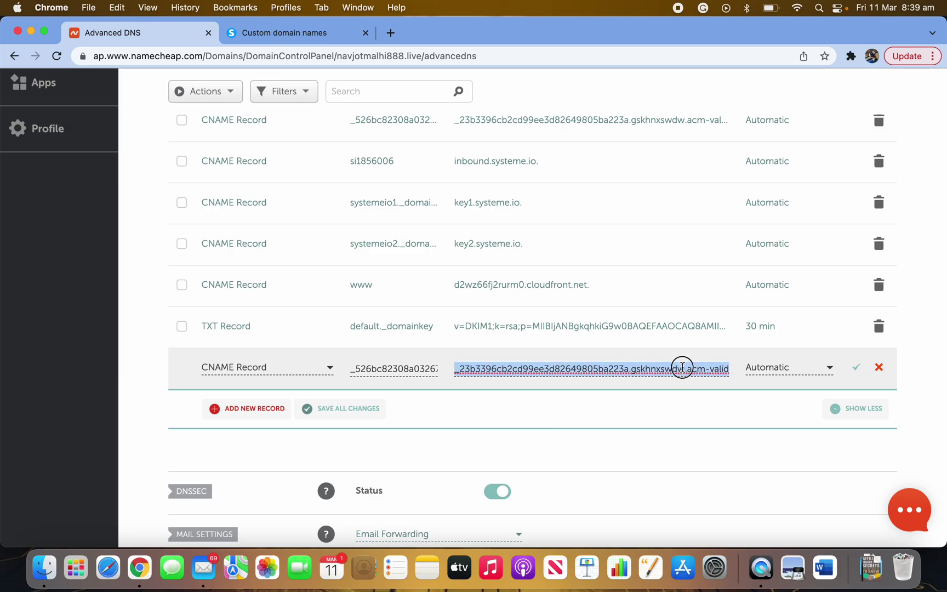
{"action": "key", "text": "BackSpace"}
{"action": "triple_click", "coordinate": [418, 372]}
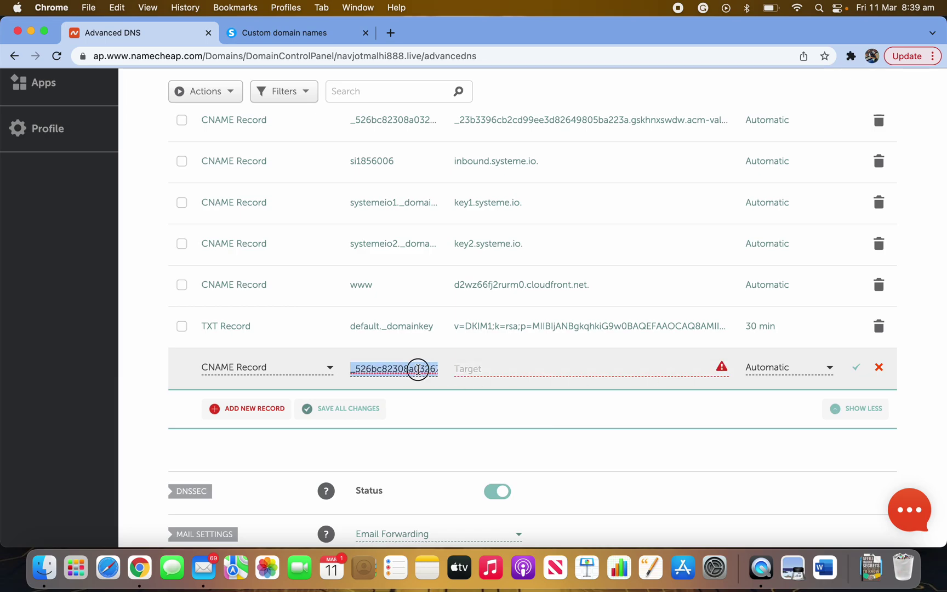
{"action": "key", "text": "BackSpace"}
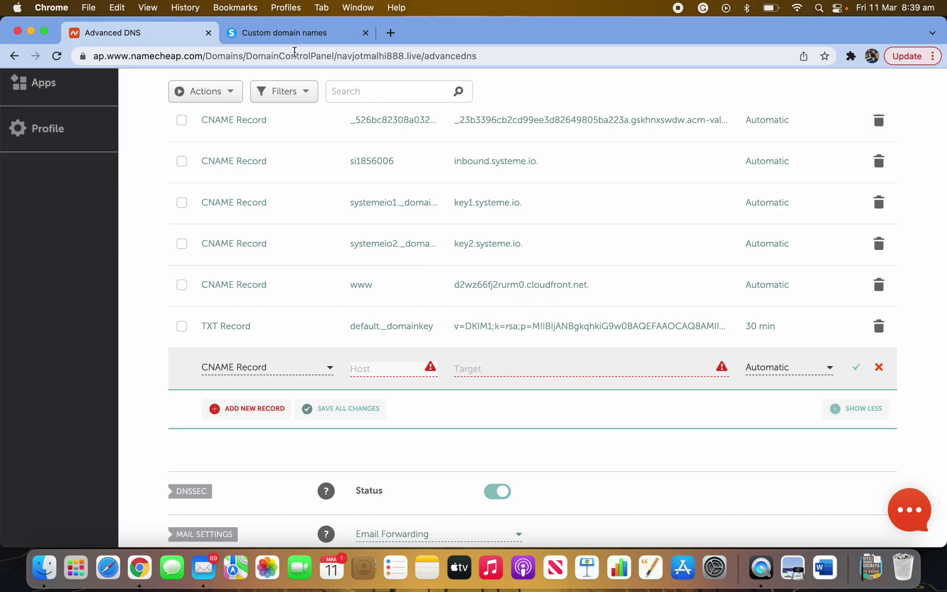
- Close systeme.io's DNS configuration dialog, leaving the Custom domains page in front
{"action": "left_click", "coordinate": [297, 36]}
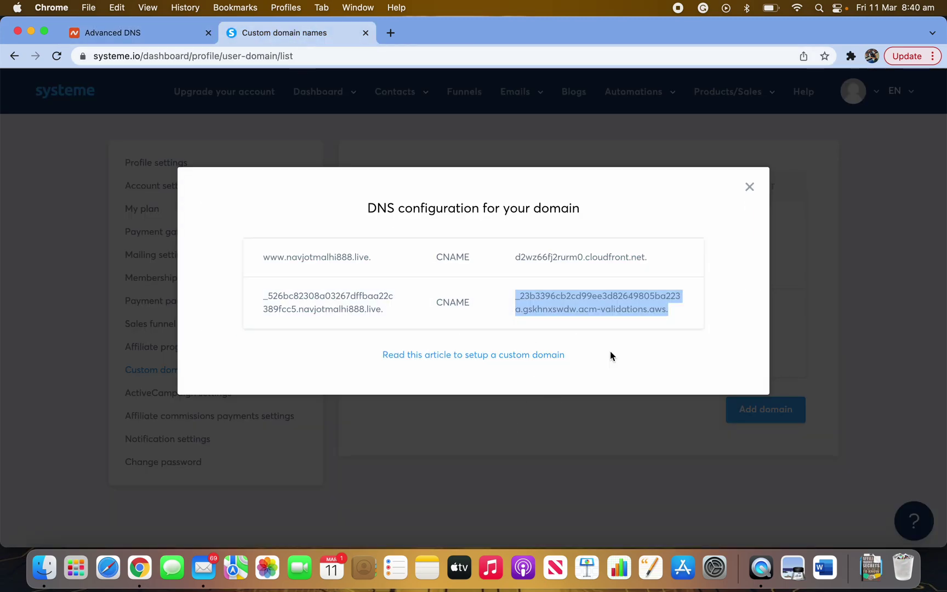
{"action": "left_click", "coordinate": [748, 187]}
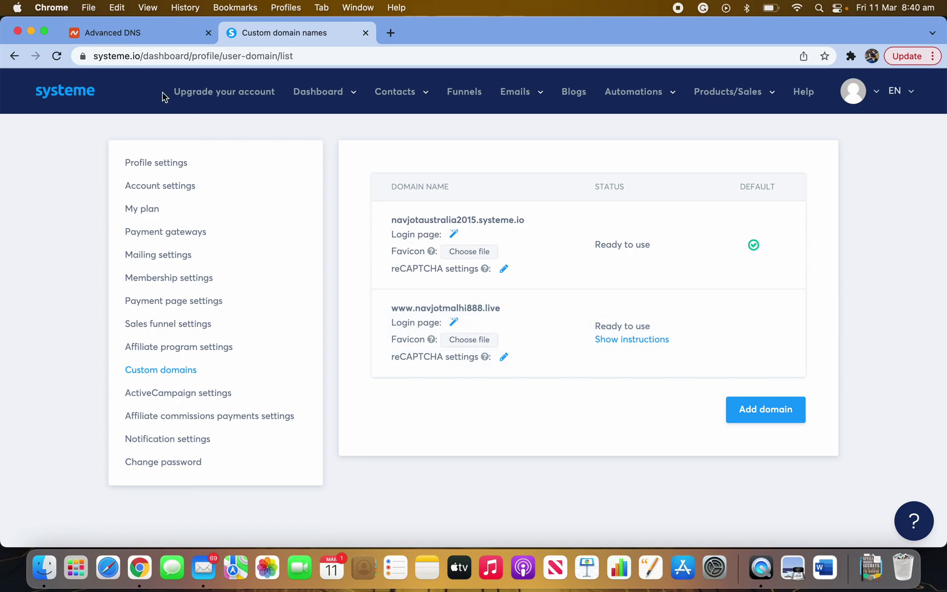
{"action": "left_click", "coordinate": [160, 36]}
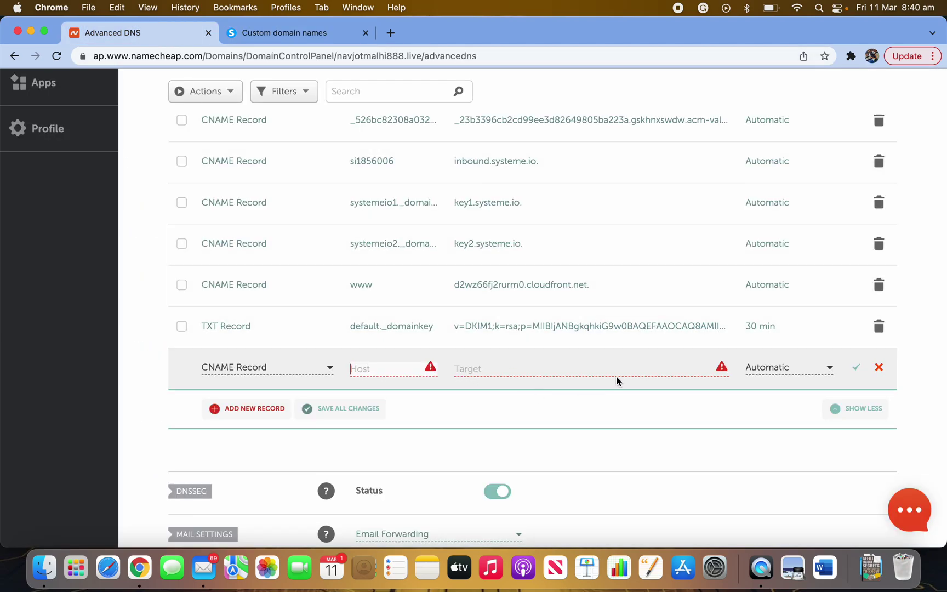
{"action": "left_click", "coordinate": [289, 34]}
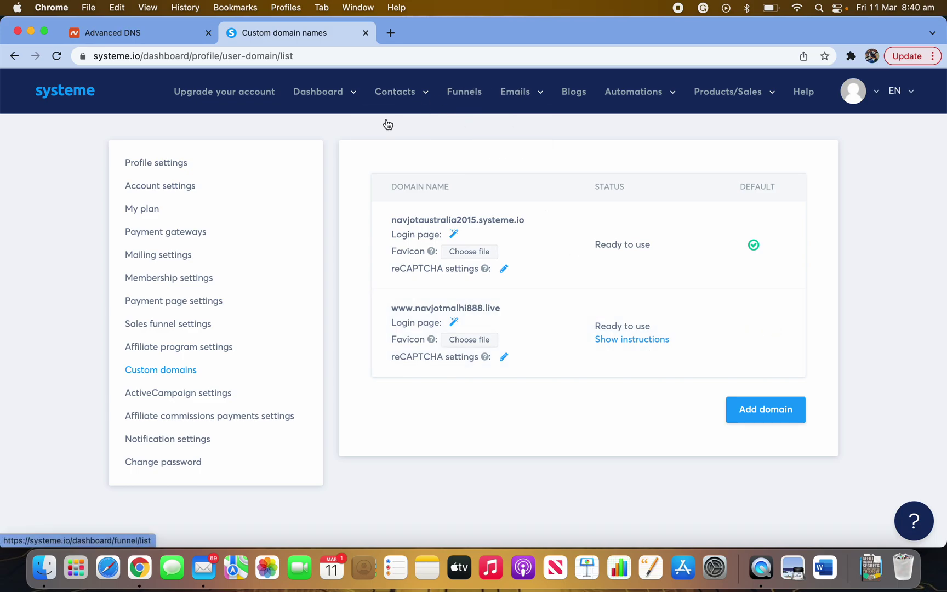
{"action": "left_click", "coordinate": [129, 40]}
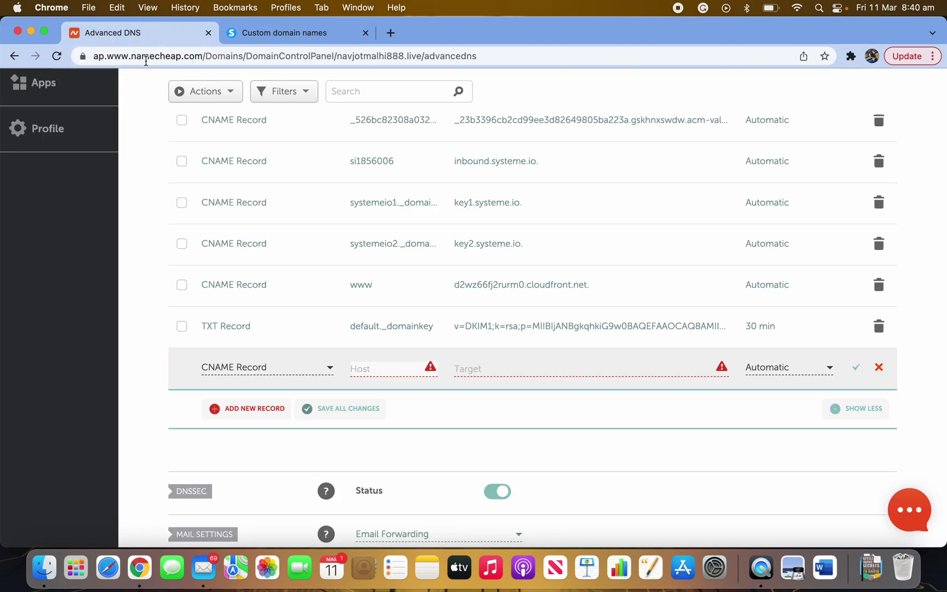
{"action": "left_click", "coordinate": [304, 37]}
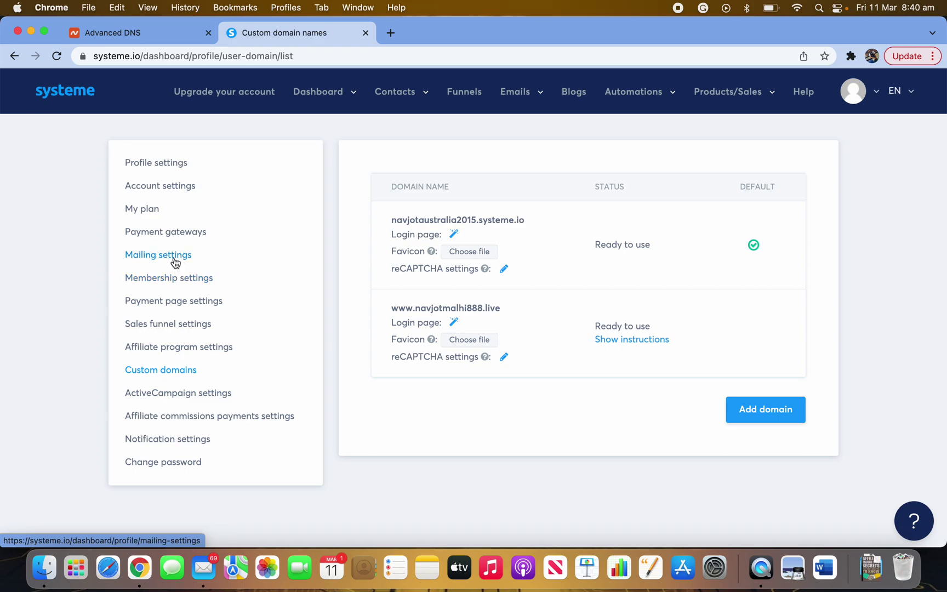
- Open Mailing settings and highlight the .live sending domain's Verified status
{"action": "left_click", "coordinate": [175, 261]}
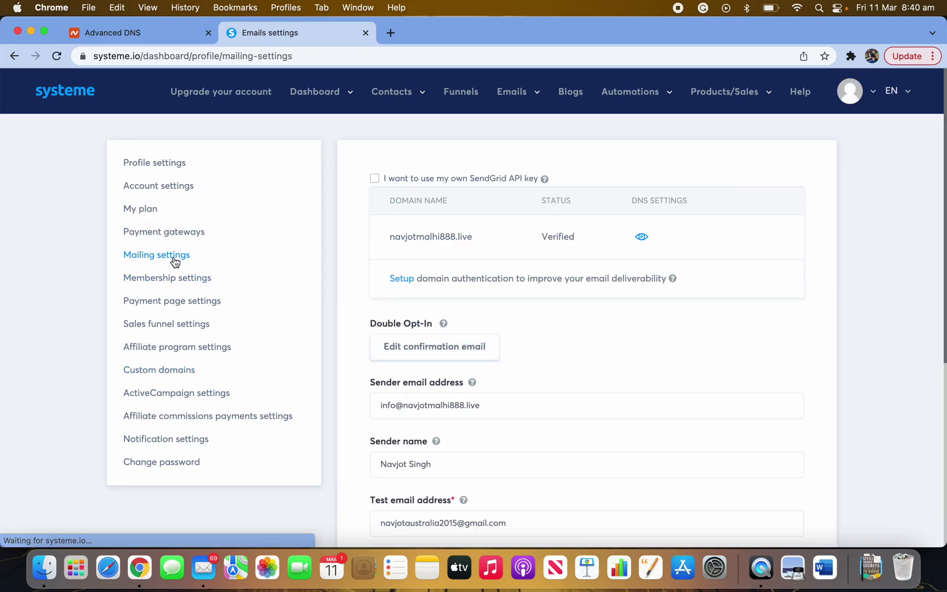
{"action": "mouse_move", "coordinate": [559, 257]}
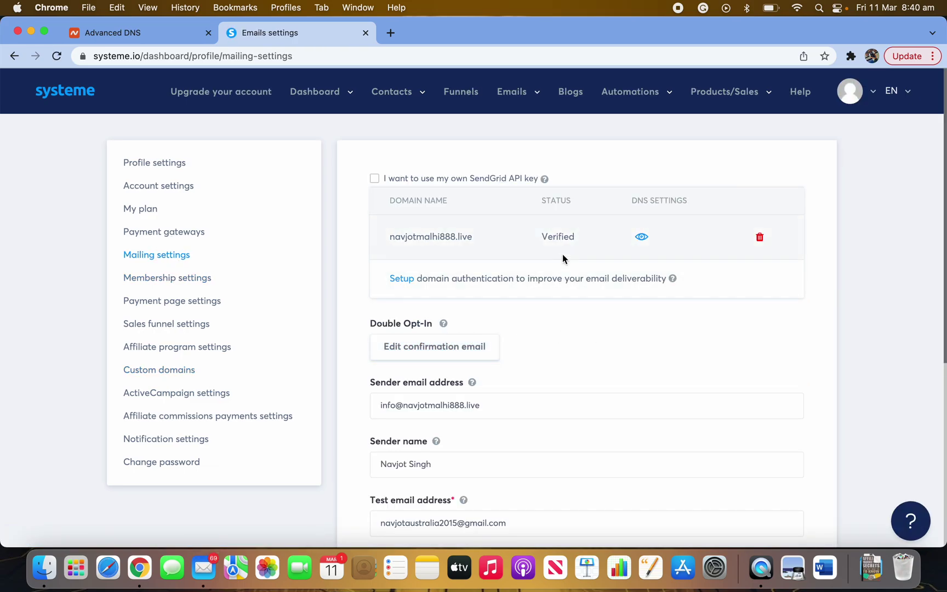
{"action": "left_click_drag", "start_coordinate": [575, 236], "coordinate": [535, 239]}
{"action": "left_click", "coordinate": [571, 247]}
{"action": "left_click", "coordinate": [560, 246]}
{"action": "left_click", "coordinate": [544, 237]}
{"action": "left_click_drag", "start_coordinate": [544, 237], "coordinate": [573, 236]}
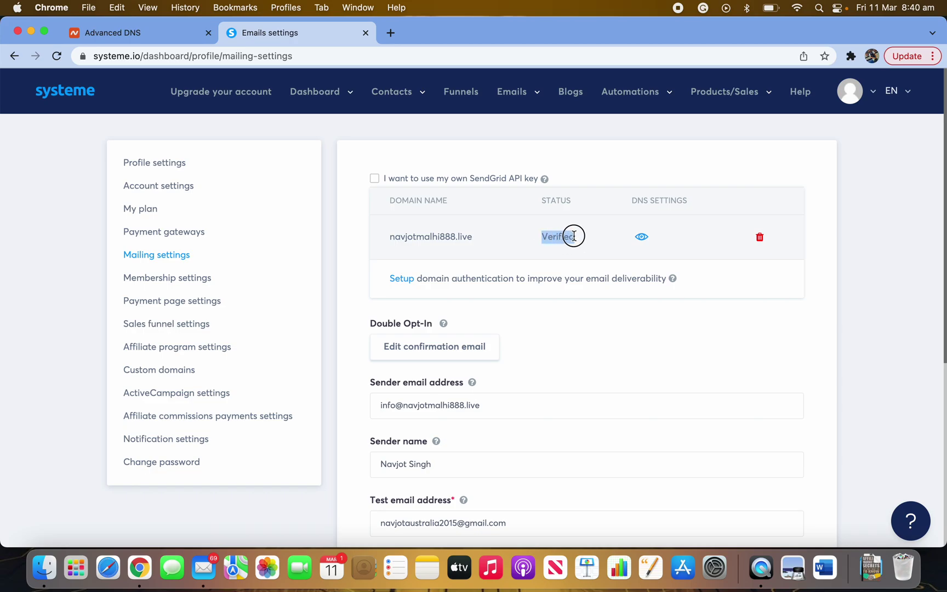
{"action": "scroll", "coordinate": [535, 357], "scroll_direction": "down", "scroll_amount": 1}
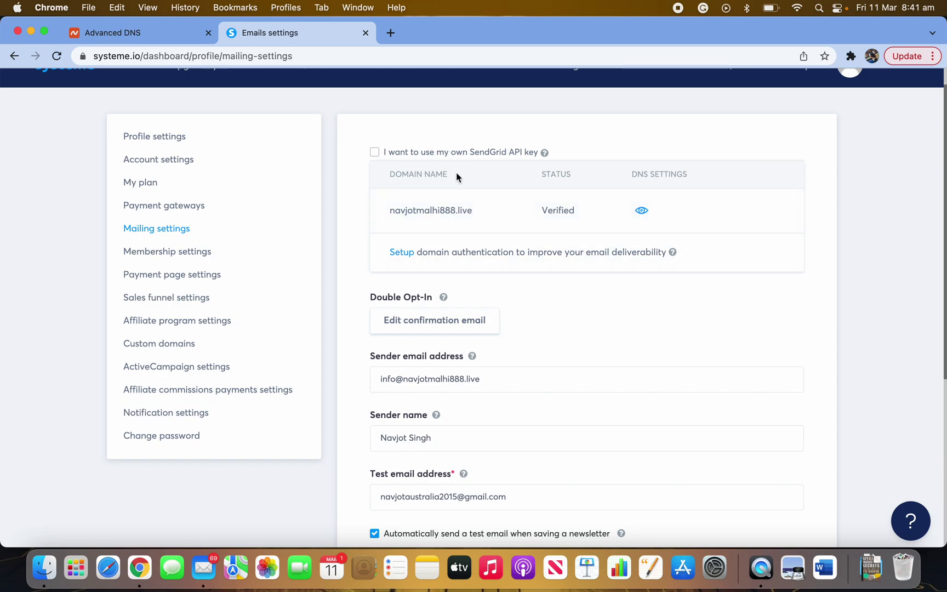
{"action": "left_click", "coordinate": [400, 255]}
{"action": "left_click", "coordinate": [326, 318]}
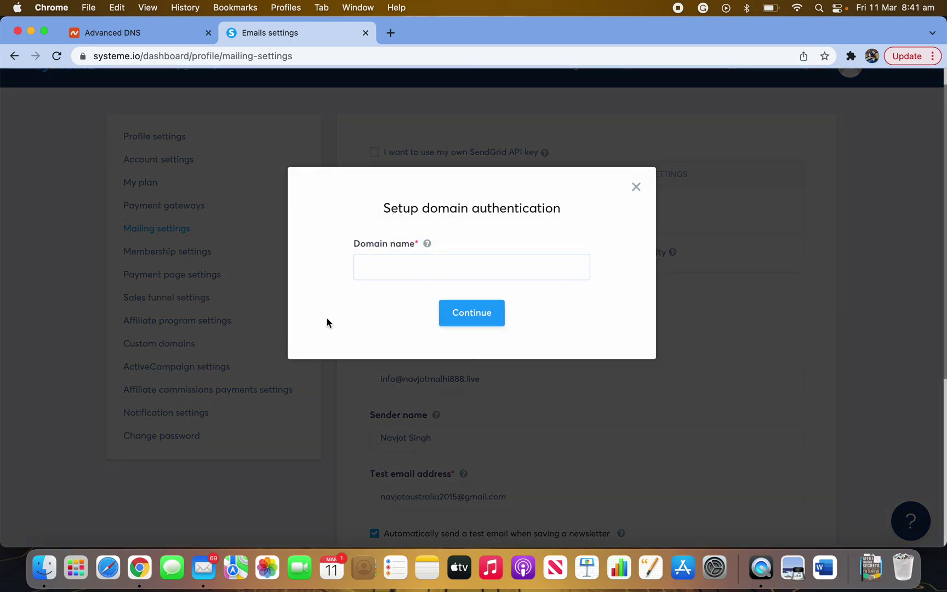
{"action": "left_click", "coordinate": [387, 268]}
{"action": "left_click", "coordinate": [410, 301]}
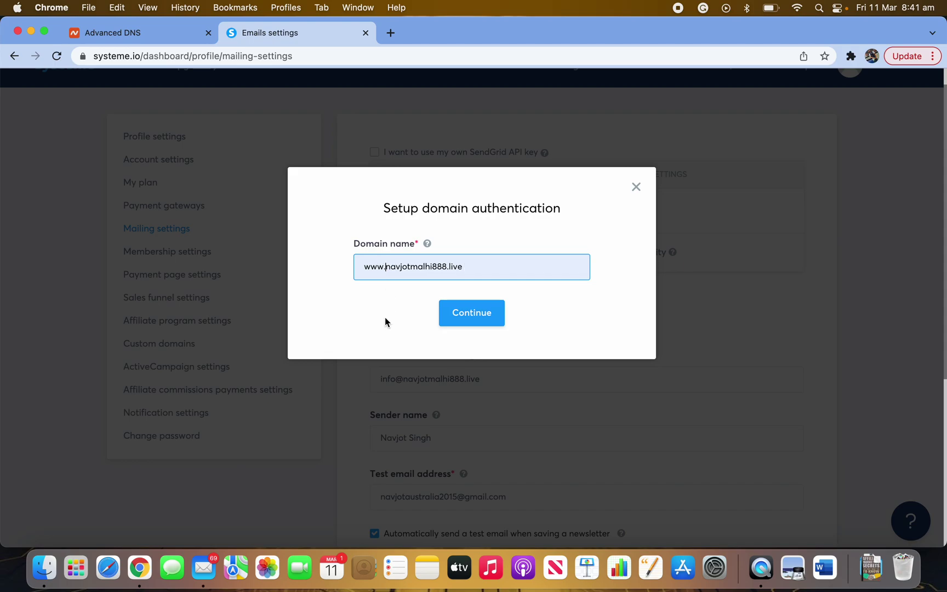
{"action": "key", "text": "BackSpace"}
{"action": "key", "text": "BackSpace"}
{"action": "key", "text": "BackSpace"}
{"action": "key", "text": "BackSpace"}
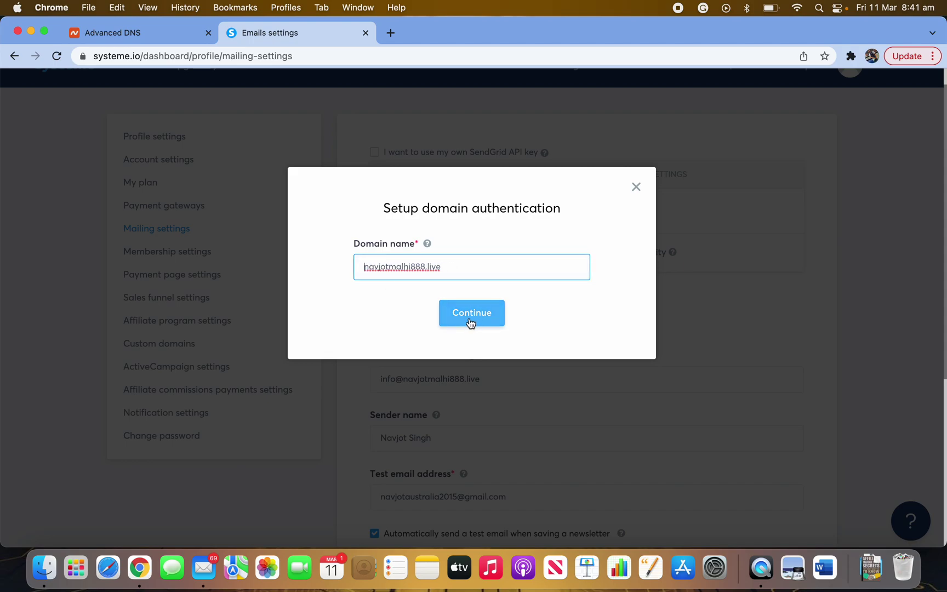
{"action": "left_click", "coordinate": [469, 318]}
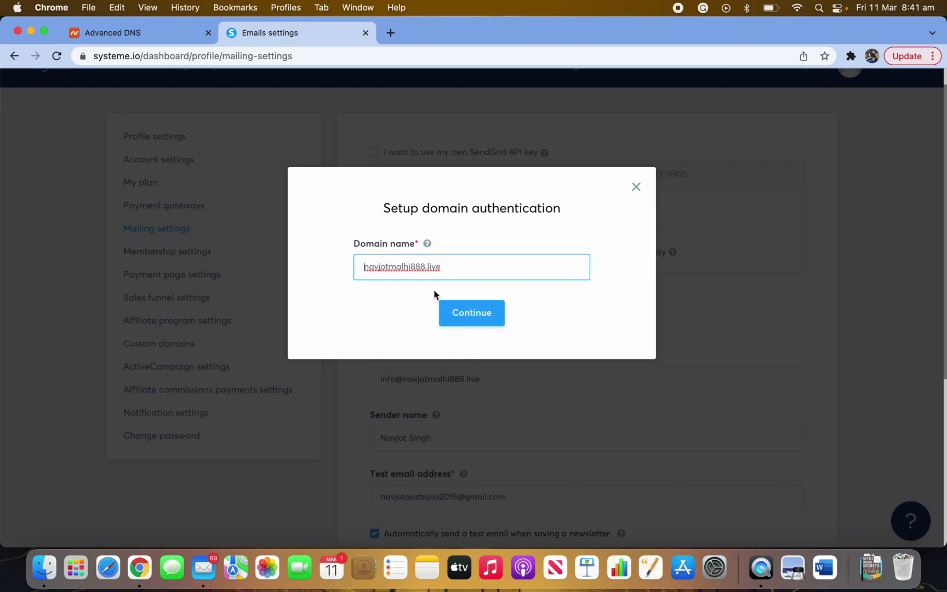
{"action": "left_click", "coordinate": [366, 267]}
{"action": "type", "text": "www."}
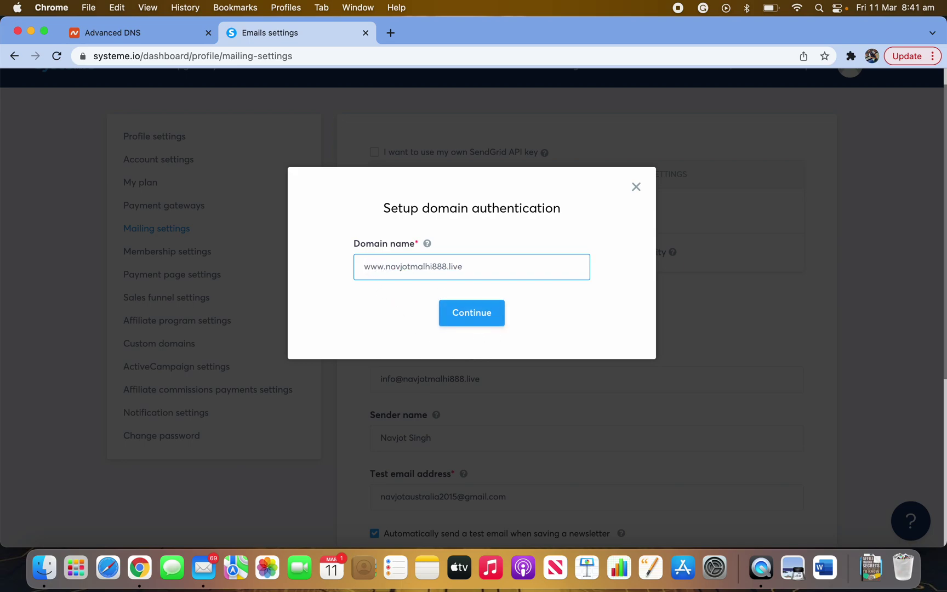
{"action": "left_click_drag", "start_coordinate": [387, 268], "coordinate": [353, 292]}
{"action": "key", "text": "super+c"}
{"action": "left_click", "coordinate": [385, 268]}
{"action": "key", "text": "BackSpace"}
{"action": "key", "text": "BackSpace"}
{"action": "key", "text": "BackSpace"}
{"action": "key", "text": "BackSpace"}
{"action": "key", "text": "super+a"}
{"action": "key", "text": "super+v"}
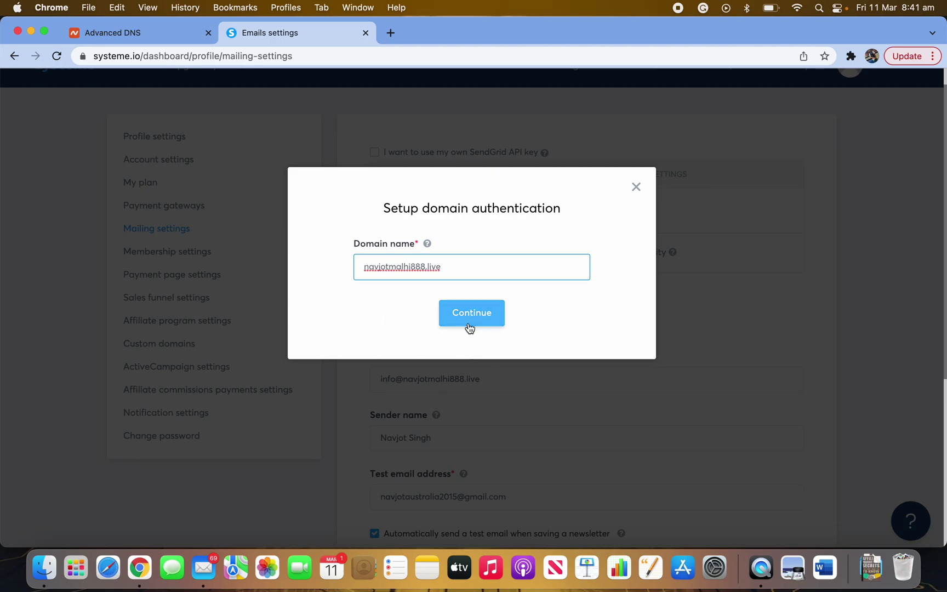
{"action": "left_click", "coordinate": [635, 186]}
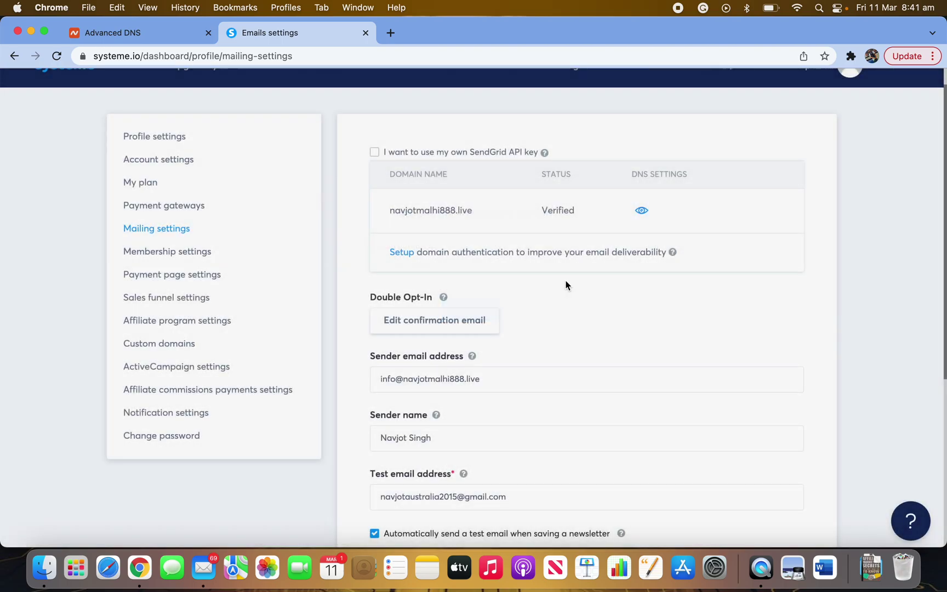
- Show the three CNAME records for inbound, key1 and key2.systeme.io, then return to Namecheap
{"action": "left_click", "coordinate": [644, 214]}
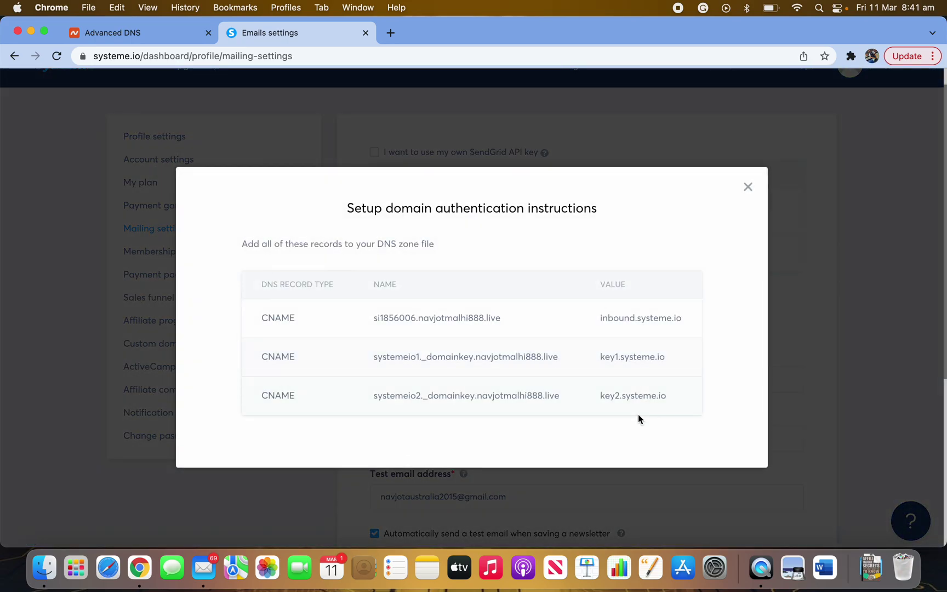
{"action": "left_click_drag", "start_coordinate": [638, 418], "coordinate": [250, 288]}
{"action": "left_click", "coordinate": [318, 449]}
{"action": "left_click", "coordinate": [126, 34]}
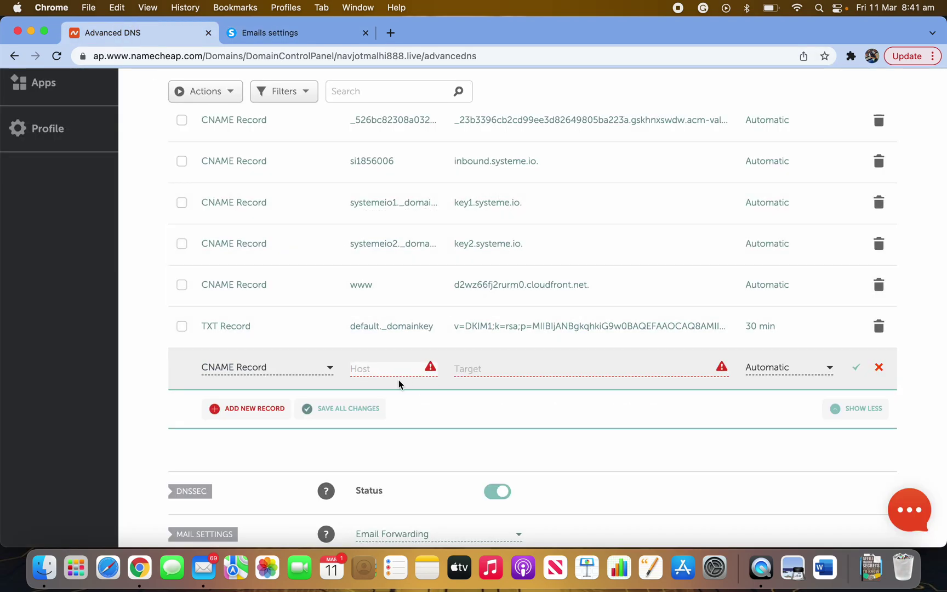
- Select the first authentication record name in systeme.io, then reload Namecheap's Advanced DNS page
{"action": "left_click", "coordinate": [291, 34]}
{"action": "left_click_drag", "start_coordinate": [418, 319], "coordinate": [364, 323]}
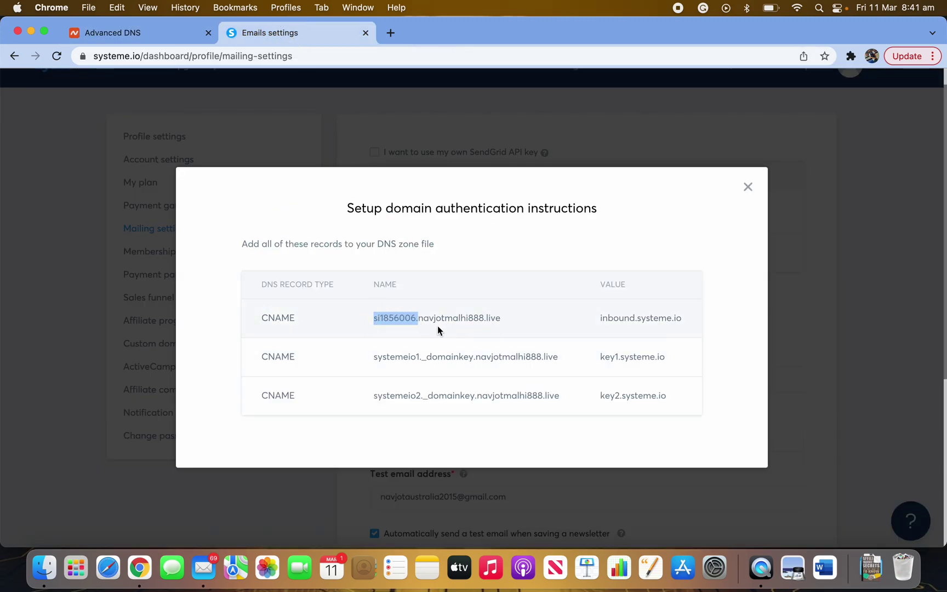
{"action": "left_click", "coordinate": [129, 35]}
{"action": "left_click", "coordinate": [363, 367]}
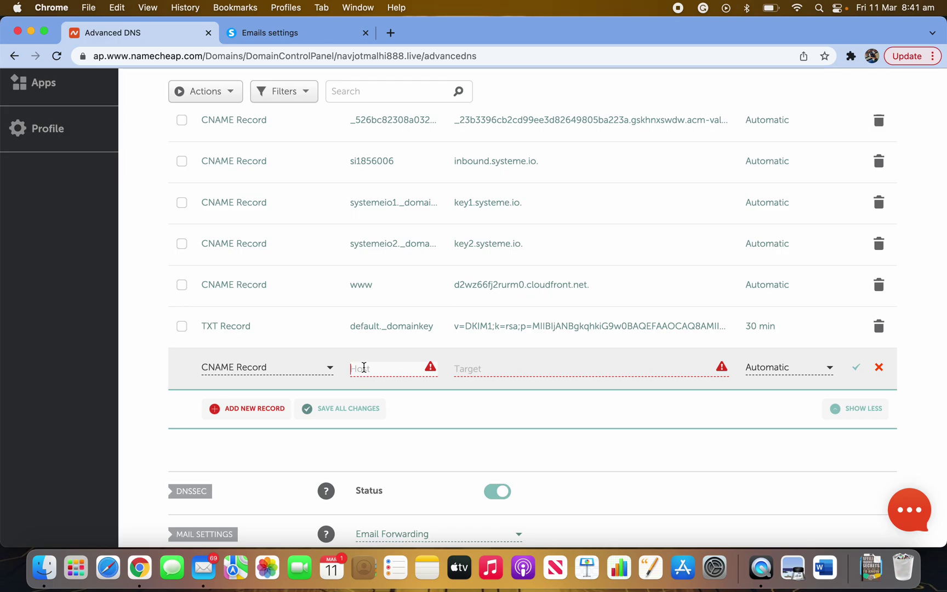
{"action": "left_click", "coordinate": [301, 30]}
{"action": "left_click", "coordinate": [185, 41]}
{"action": "left_click", "coordinate": [55, 57]}
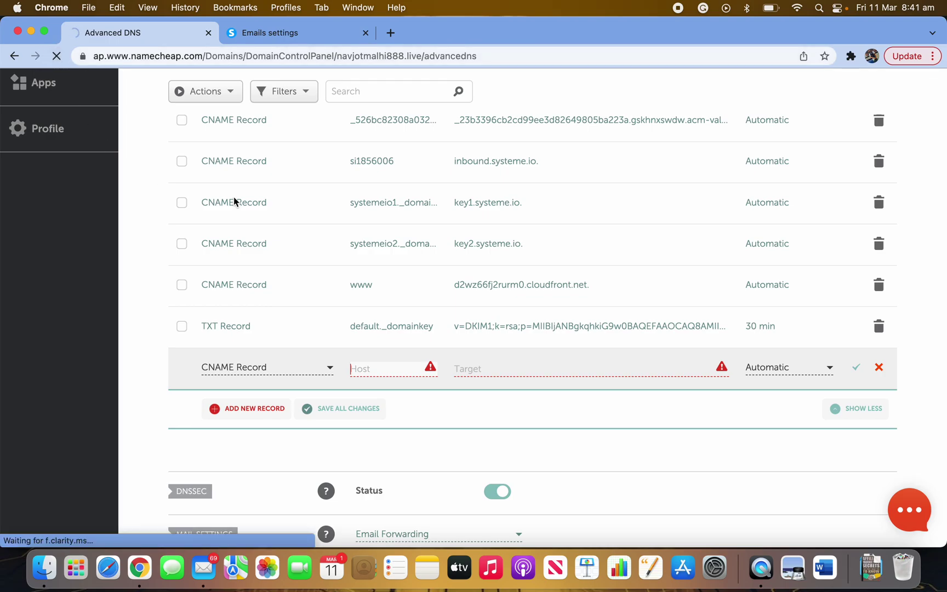
{"action": "left_click", "coordinate": [276, 32]}
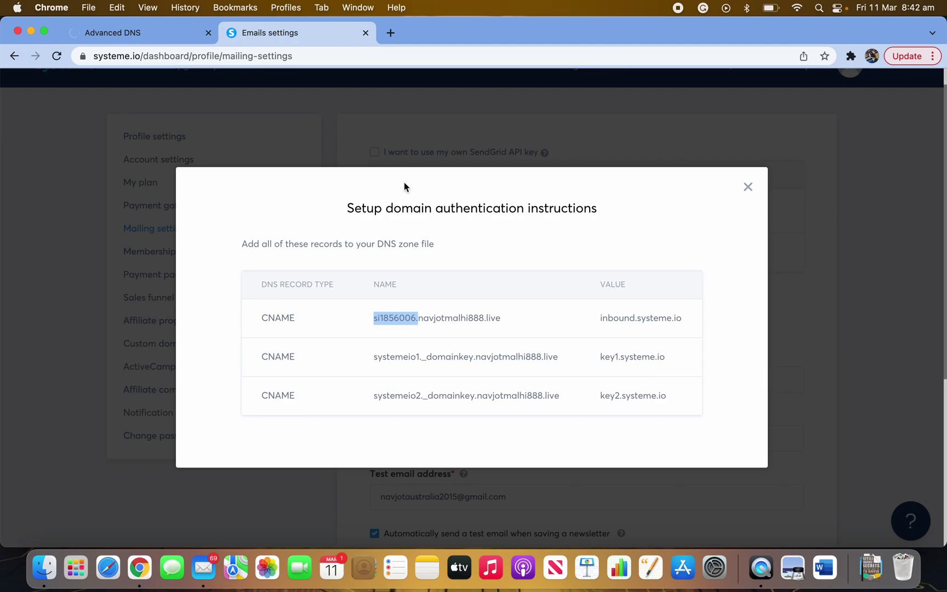
{"action": "left_click", "coordinate": [147, 33]}
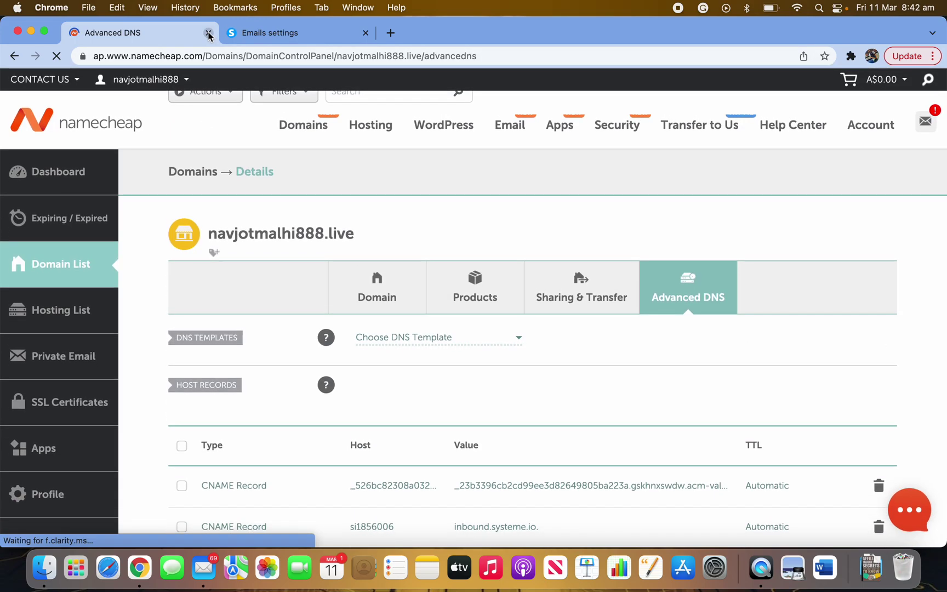
- Close the old DNS page and load namecheap.com in a new tab
{"action": "left_click", "coordinate": [209, 33]}
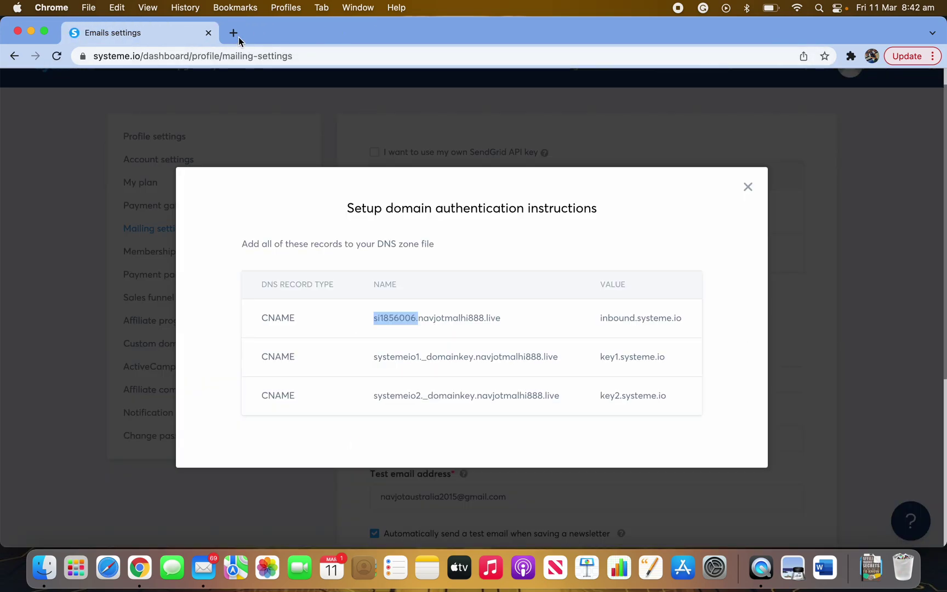
{"action": "left_click", "coordinate": [234, 33]}
{"action": "type", "text": "namecheap.com"}
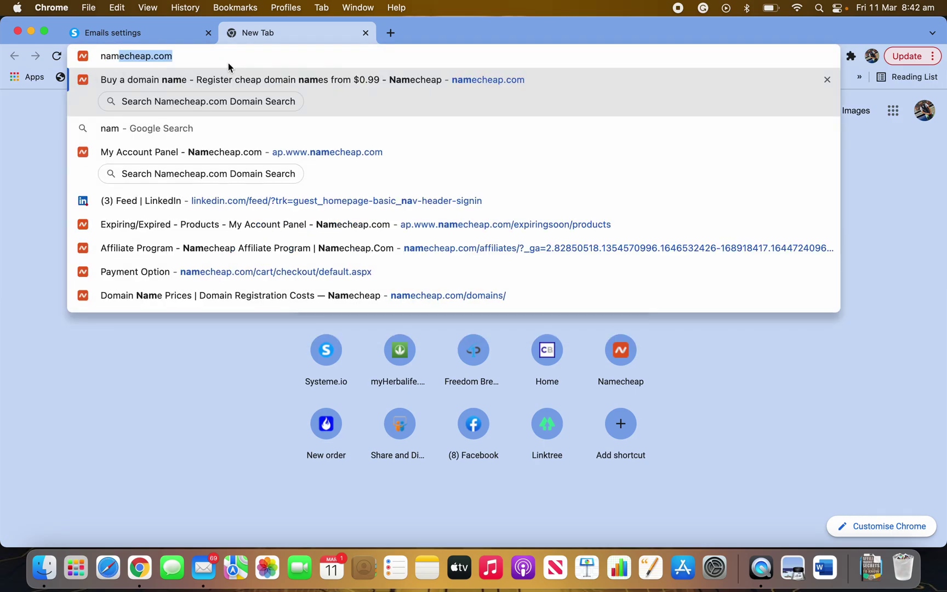
{"action": "key", "text": "Return"}
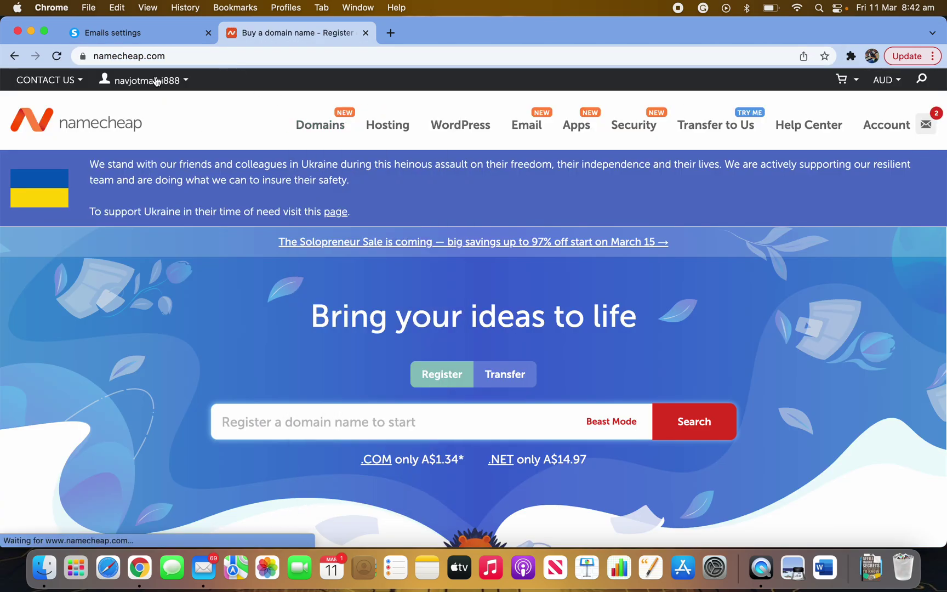
- From the account dashboard's Domain List, manage the .live domain and view its Advanced DNS host records
{"action": "mouse_move", "coordinate": [891, 124]}
{"action": "left_click", "coordinate": [865, 167]}
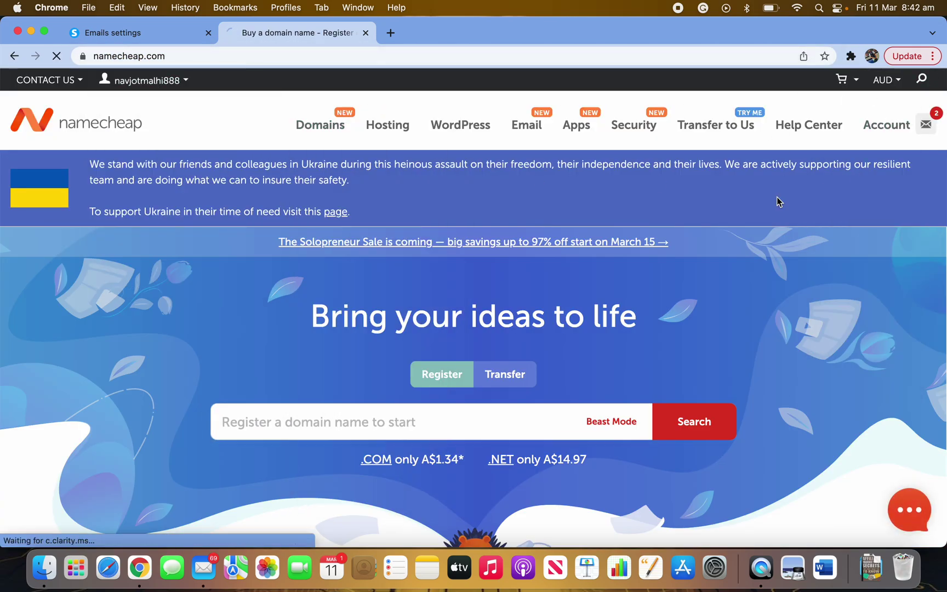
{"action": "left_click", "coordinate": [63, 272]}
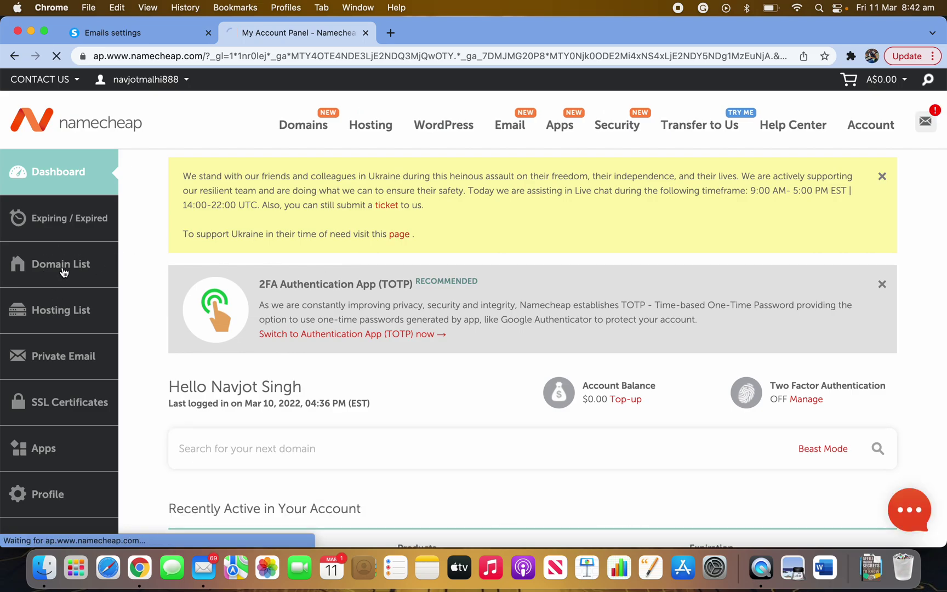
{"action": "scroll", "coordinate": [668, 444], "scroll_direction": "down", "scroll_amount": 4}
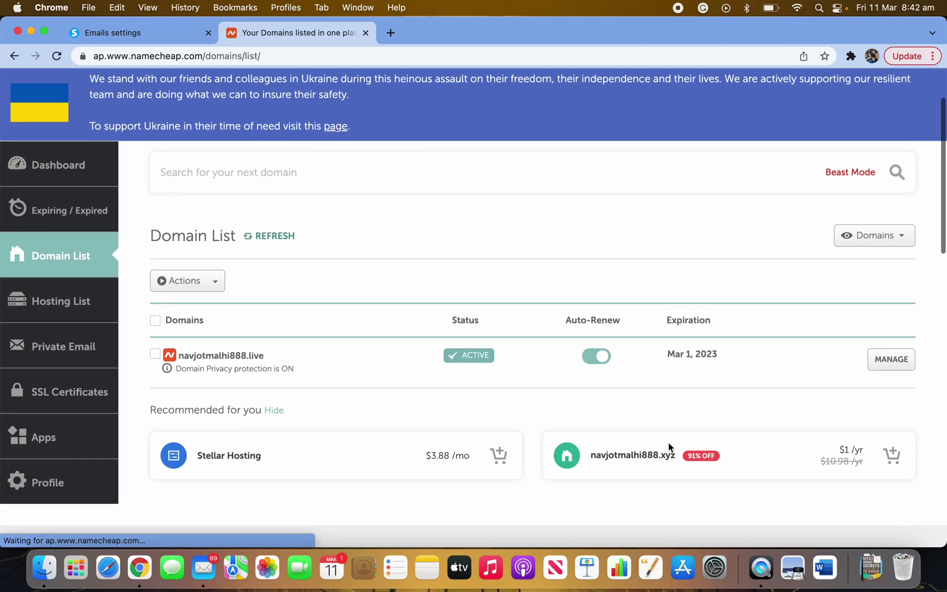
{"action": "left_click", "coordinate": [889, 349]}
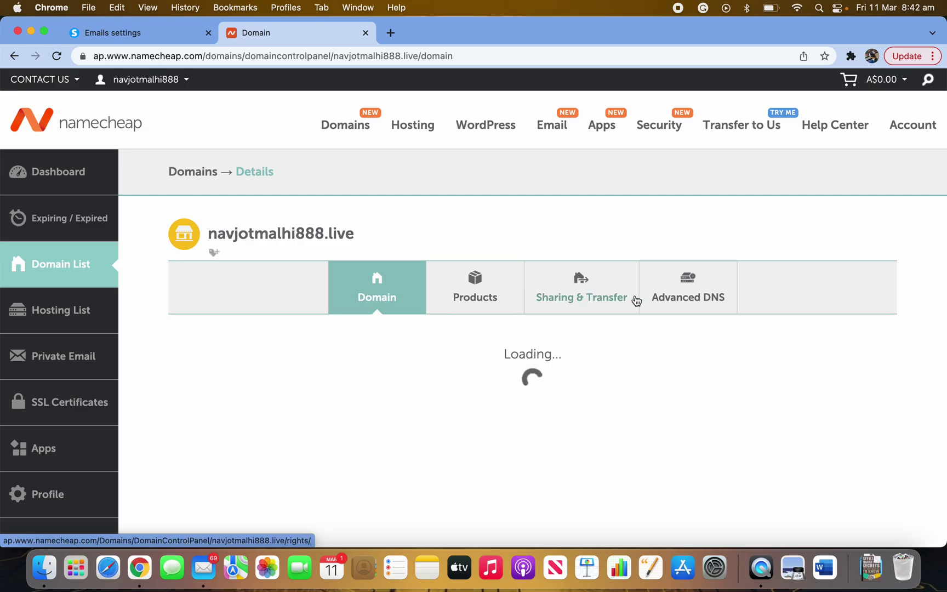
{"action": "left_click", "coordinate": [687, 288]}
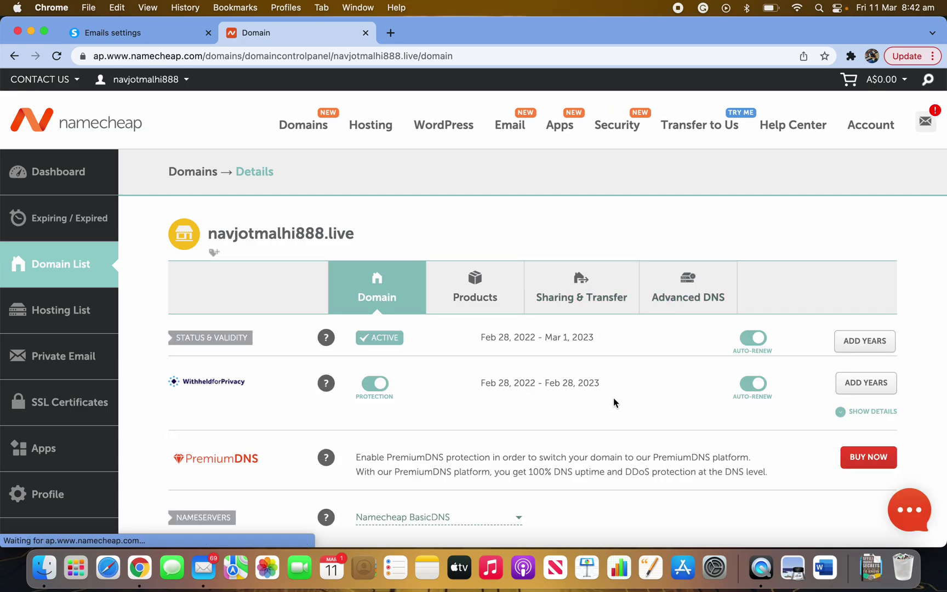
{"action": "scroll", "coordinate": [557, 453], "scroll_direction": "down", "scroll_amount": 5}
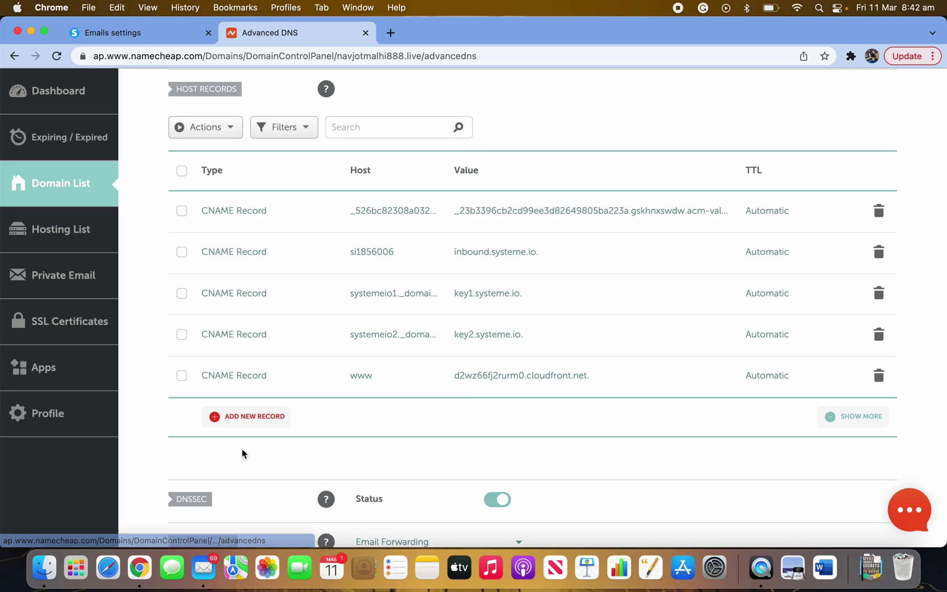
{"action": "left_click", "coordinate": [159, 34]}
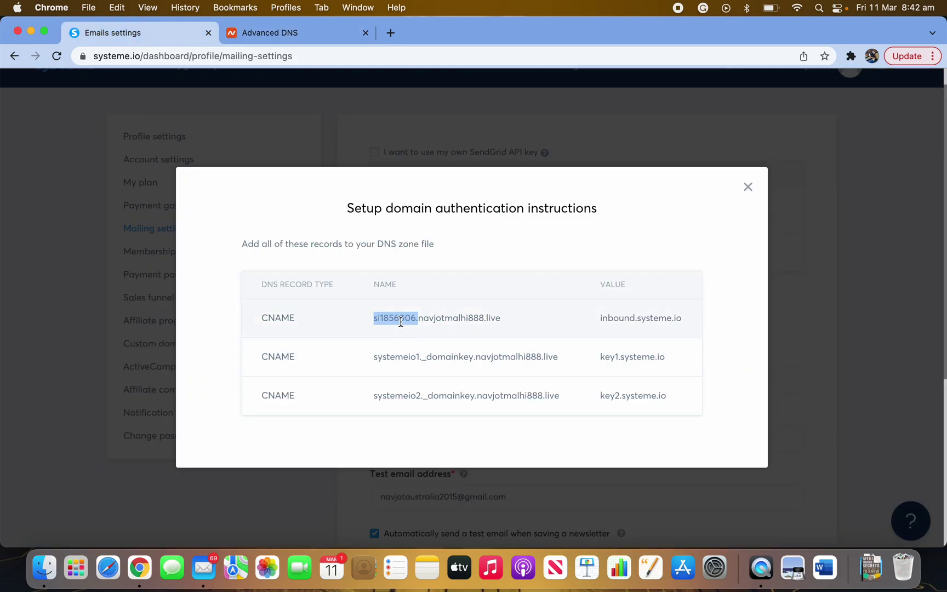
{"action": "left_click", "coordinate": [295, 34]}
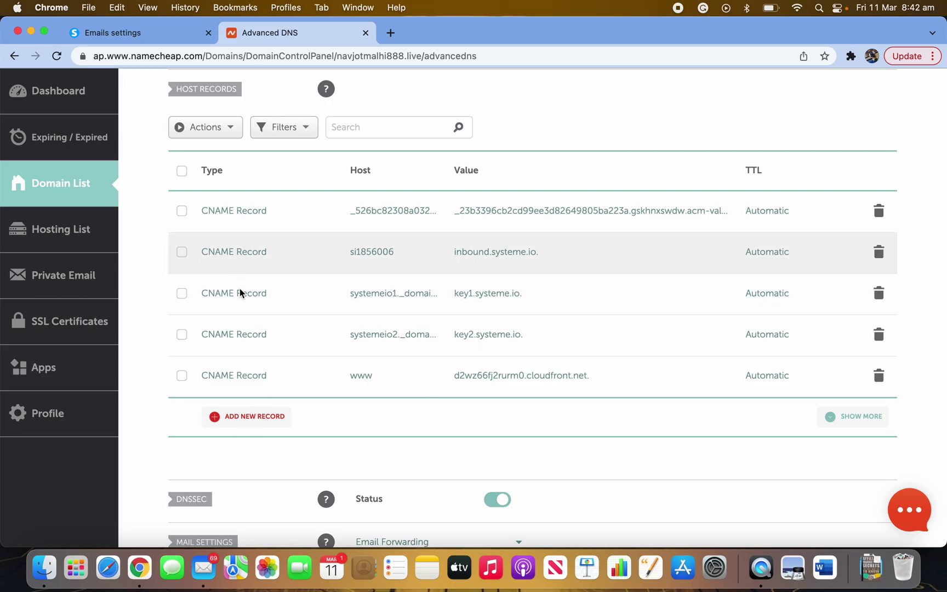
{"action": "left_click", "coordinate": [175, 37]}
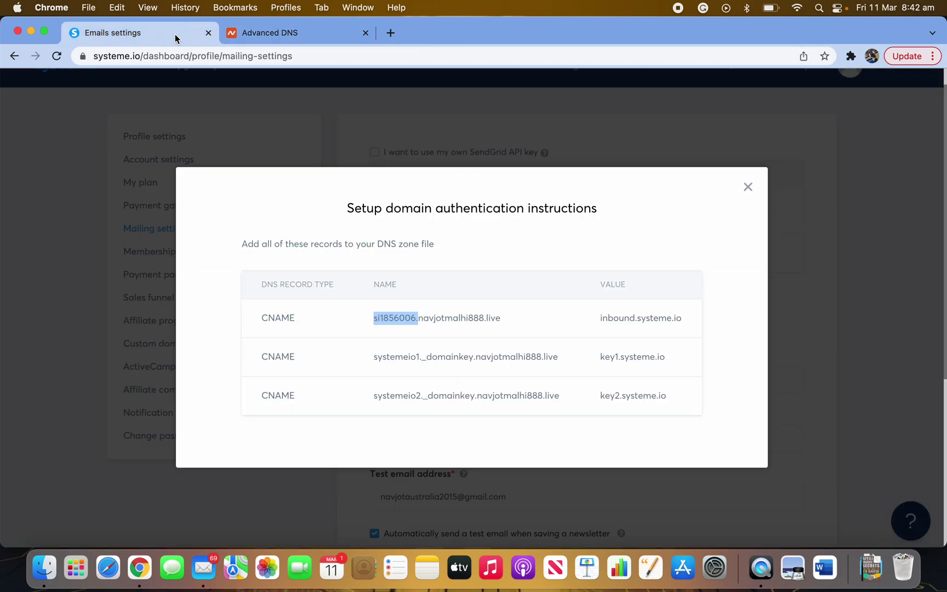
{"action": "left_click", "coordinate": [290, 26]}
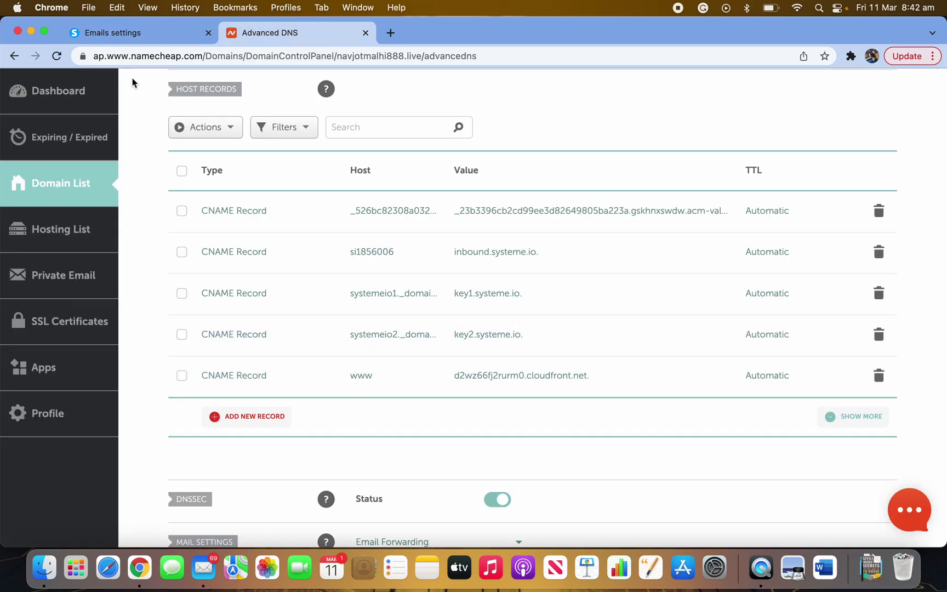
{"action": "left_click", "coordinate": [119, 38]}
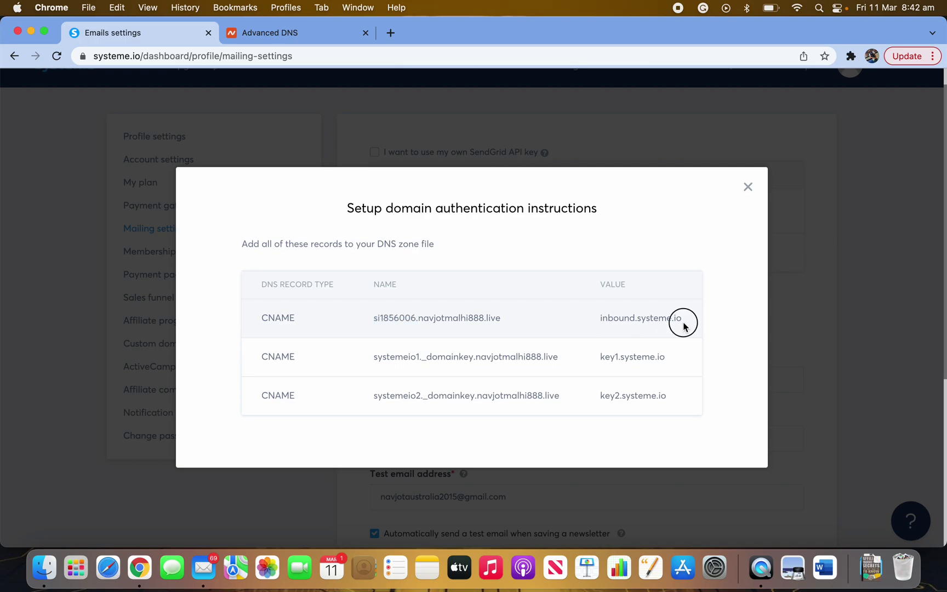
{"action": "left_click_drag", "start_coordinate": [683, 321], "coordinate": [563, 325]}
{"action": "left_click", "coordinate": [279, 33]}
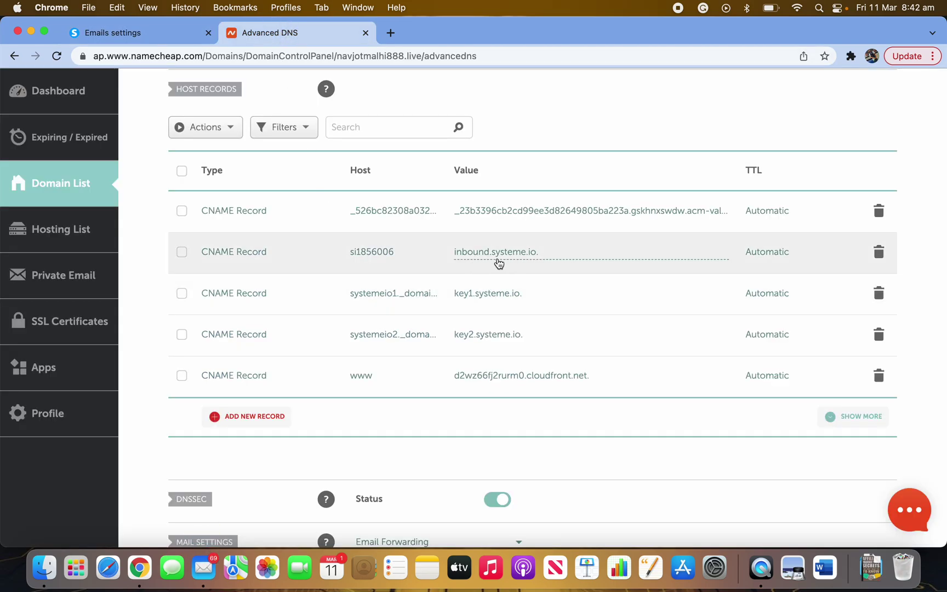
{"action": "left_click", "coordinate": [166, 37]}
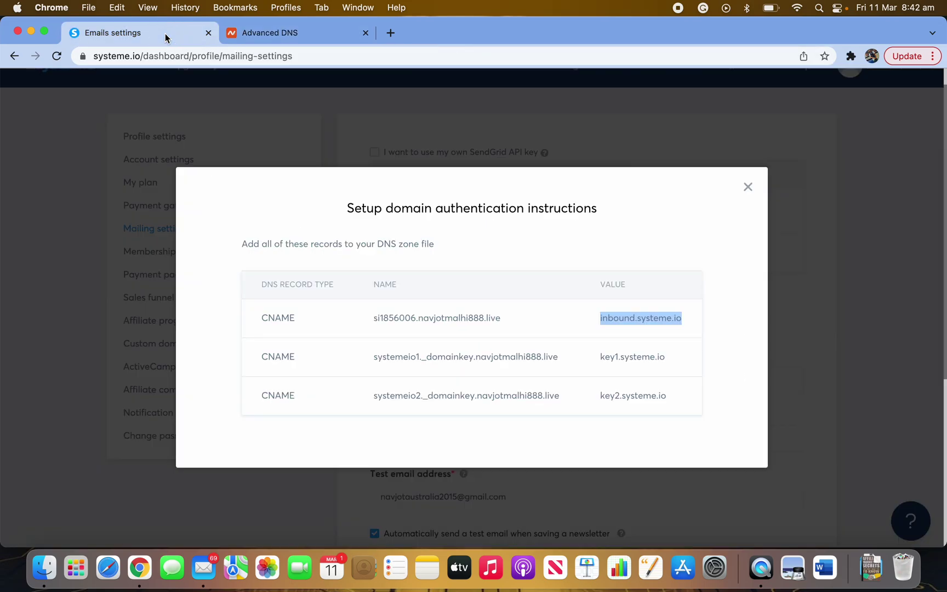
{"action": "left_click_drag", "start_coordinate": [473, 361], "coordinate": [351, 359]}
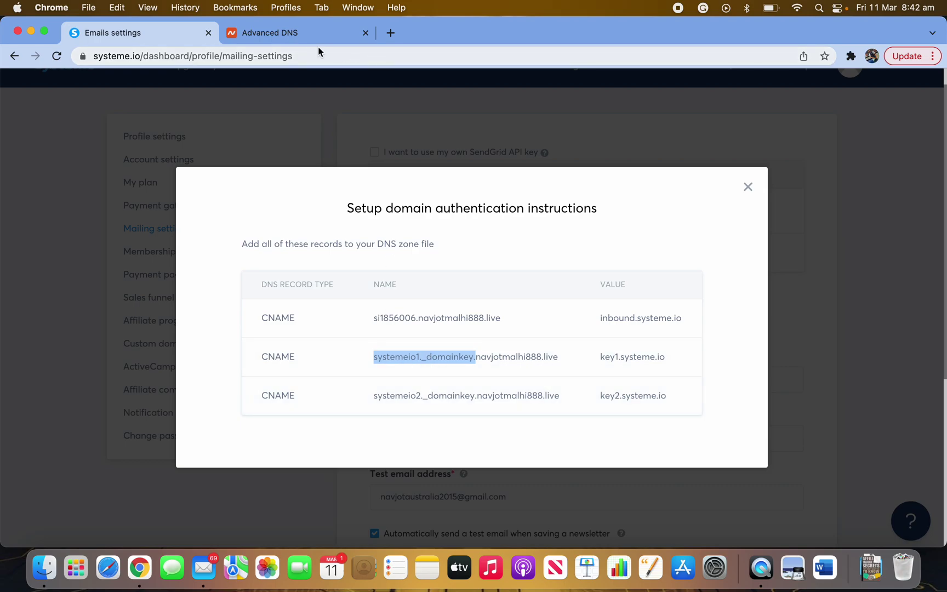
{"action": "left_click", "coordinate": [270, 33]}
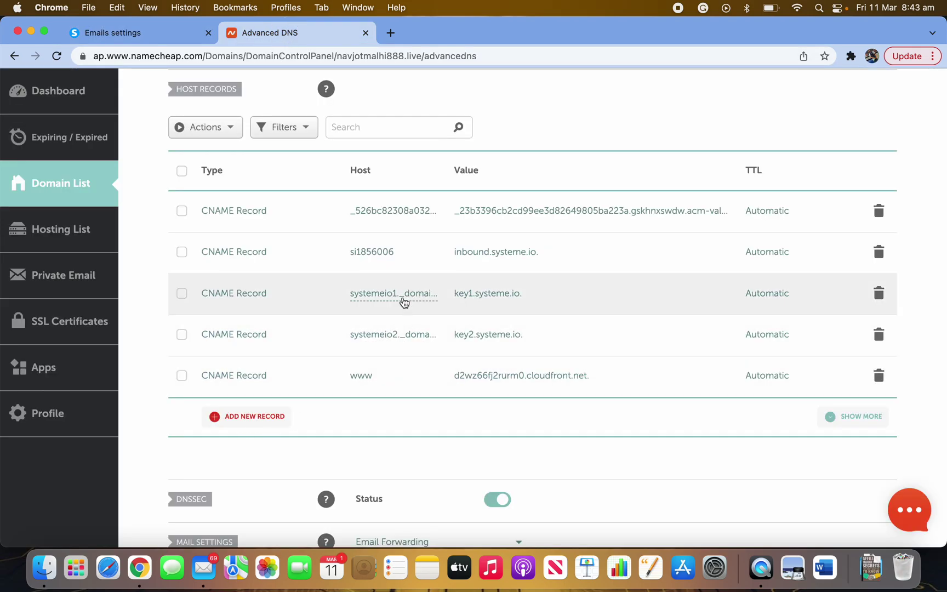
{"action": "left_click", "coordinate": [170, 34]}
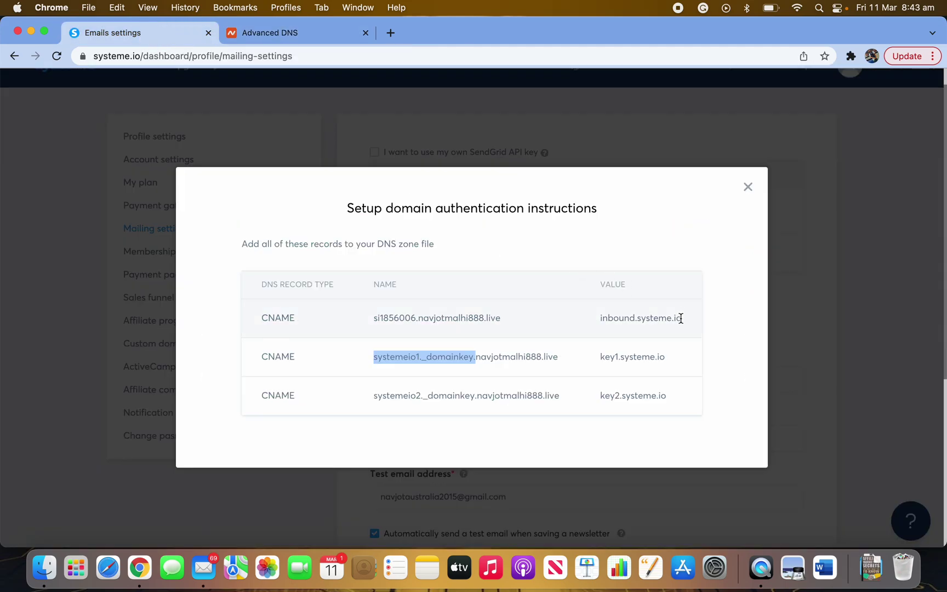
{"action": "left_click", "coordinate": [676, 362]}
{"action": "left_click_drag", "start_coordinate": [676, 362], "coordinate": [578, 357]}
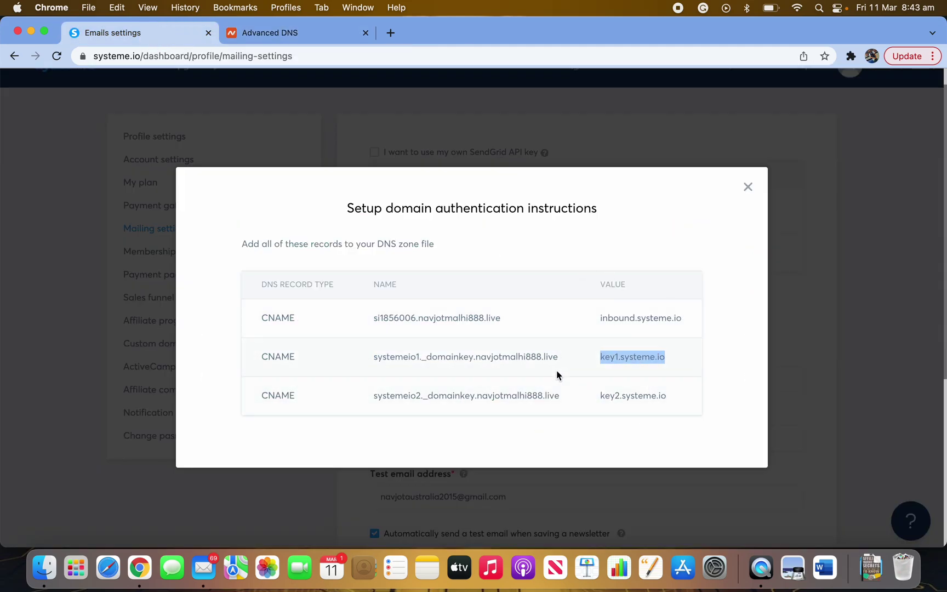
{"action": "left_click", "coordinate": [291, 42]}
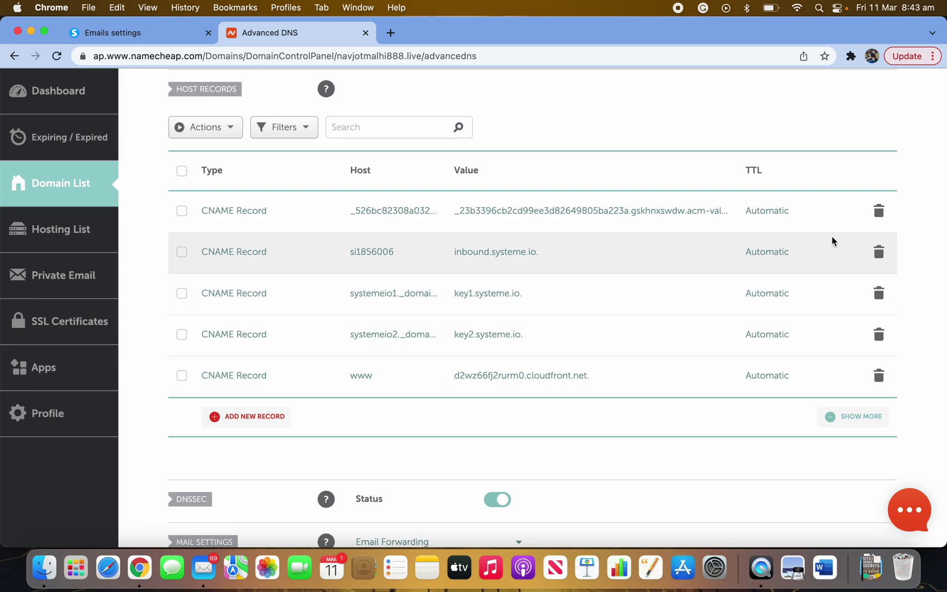
- Review the Mail Settings options on Namecheap's Advanced DNS page, leaving them unchanged
{"action": "scroll", "coordinate": [639, 338], "scroll_direction": "up", "scroll_amount": 10}
{"action": "scroll", "coordinate": [461, 389], "scroll_direction": "down", "scroll_amount": 5}
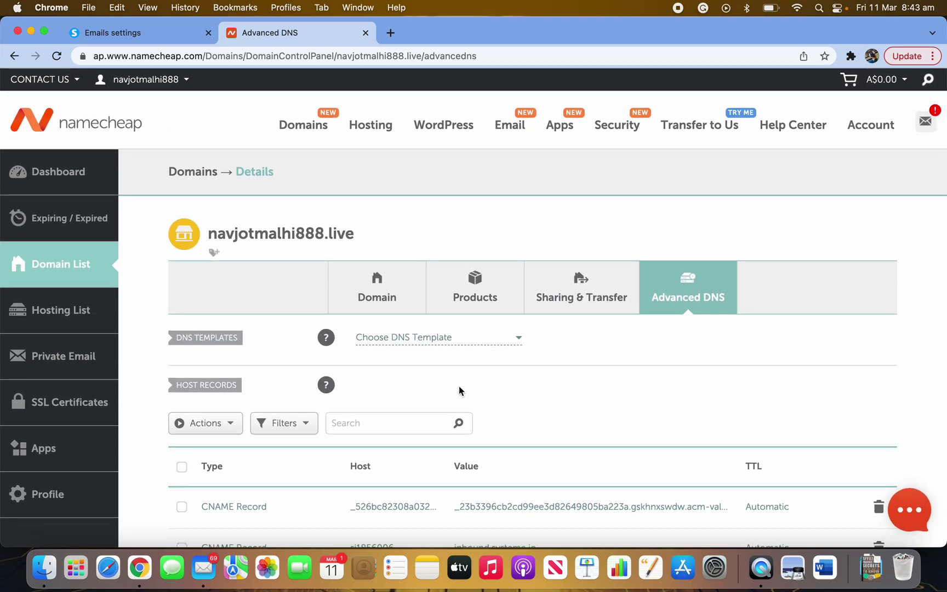
{"action": "scroll", "coordinate": [636, 500], "scroll_direction": "down", "scroll_amount": 10}
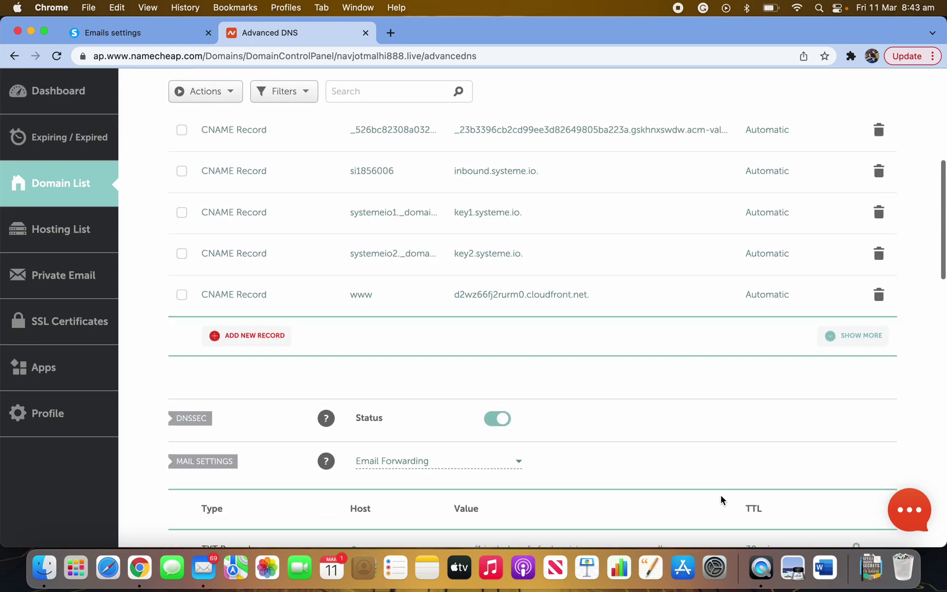
{"action": "scroll", "coordinate": [640, 472], "scroll_direction": "down", "scroll_amount": 4}
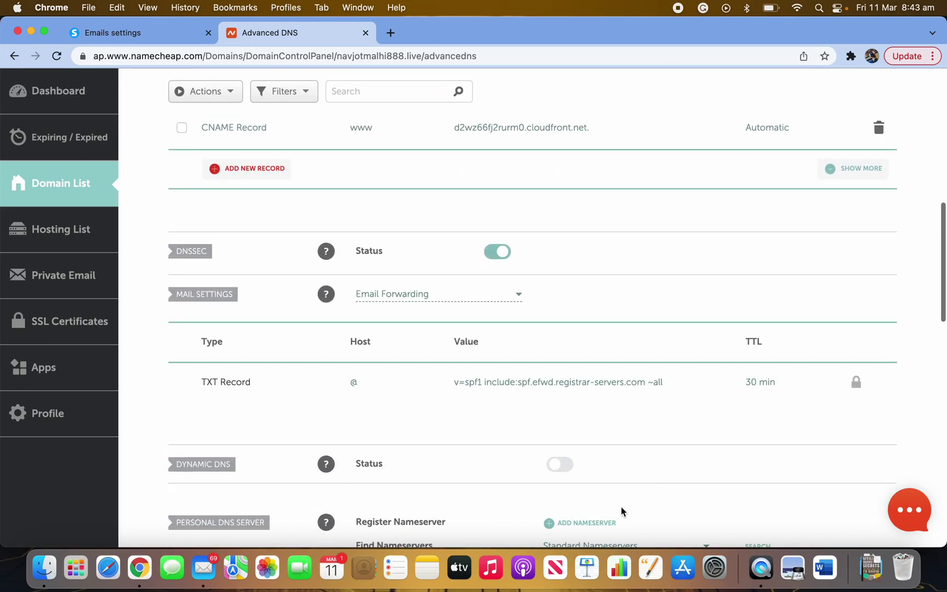
{"action": "left_click", "coordinate": [430, 258]}
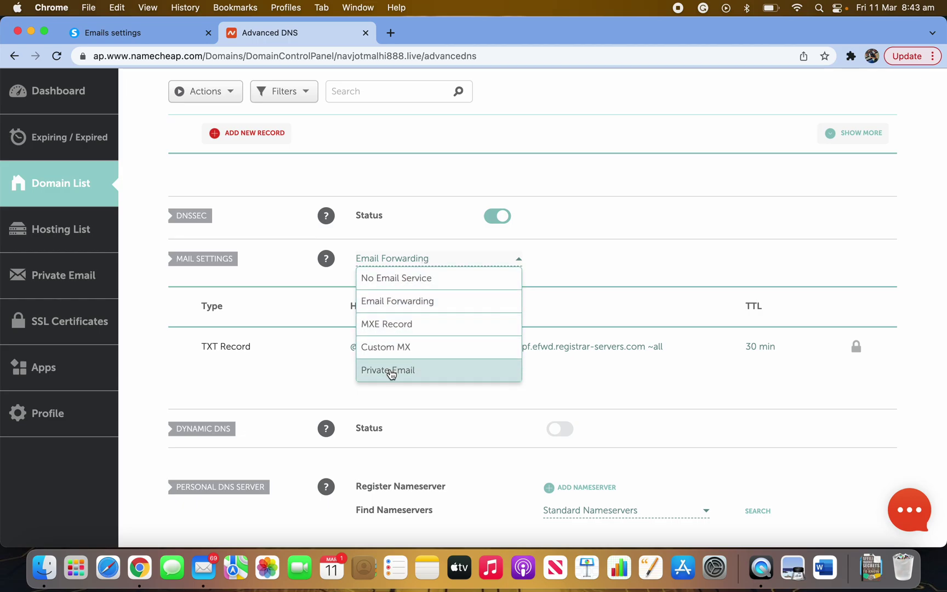
{"action": "left_click", "coordinate": [582, 269]}
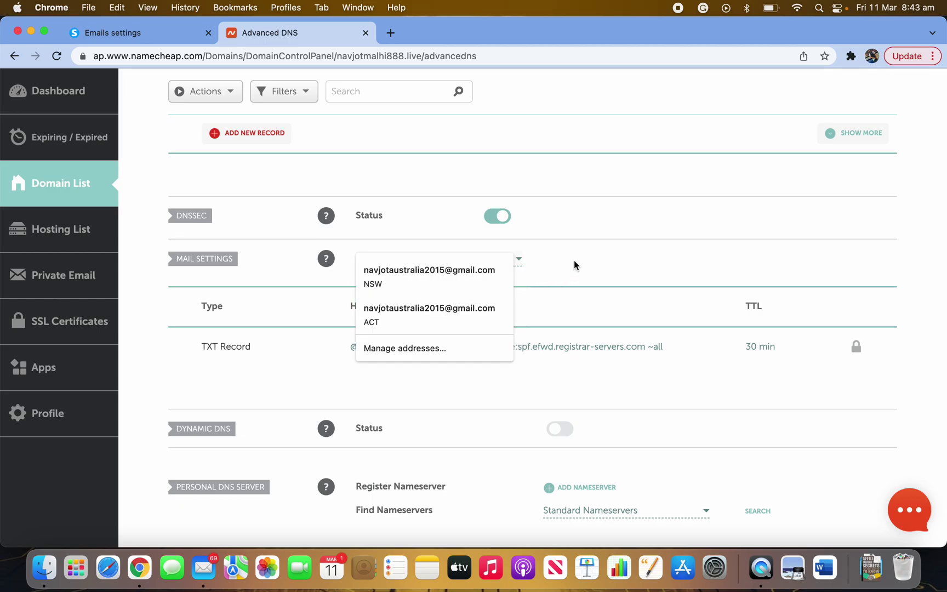
{"action": "left_click", "coordinate": [570, 262]}
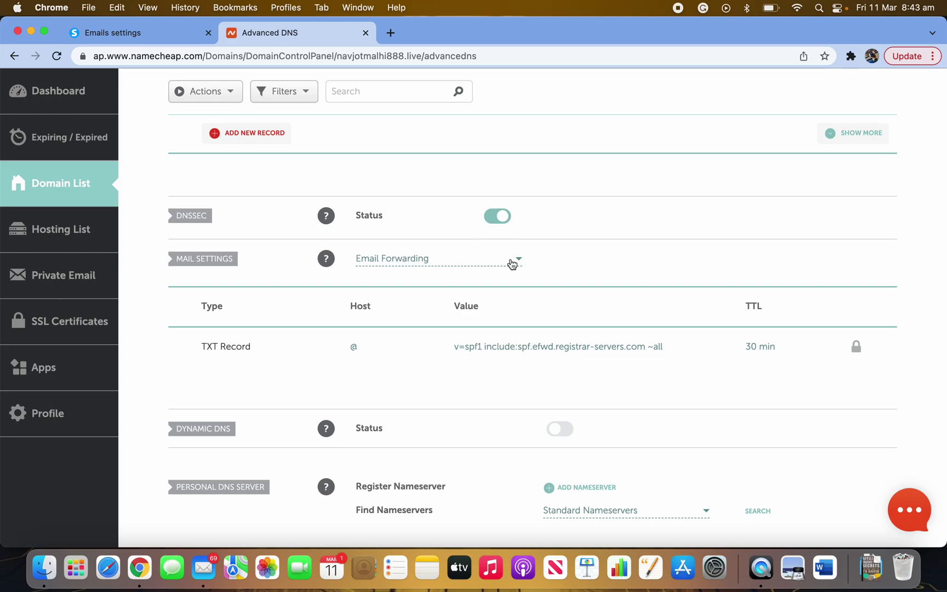
{"action": "scroll", "coordinate": [484, 463], "scroll_direction": "down", "scroll_amount": 5}
{"action": "scroll", "coordinate": [532, 345], "scroll_direction": "up", "scroll_amount": 15}
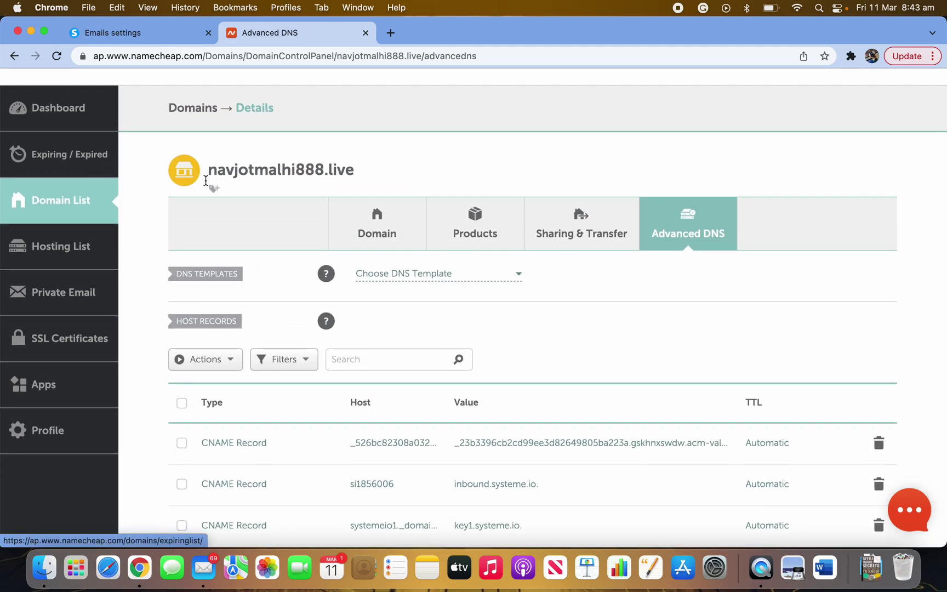
- Back in systeme.io mailing settings, dismiss the DNS instructions and check the domain shows Verified
{"action": "left_click", "coordinate": [137, 32]}
{"action": "left_click", "coordinate": [365, 114]}
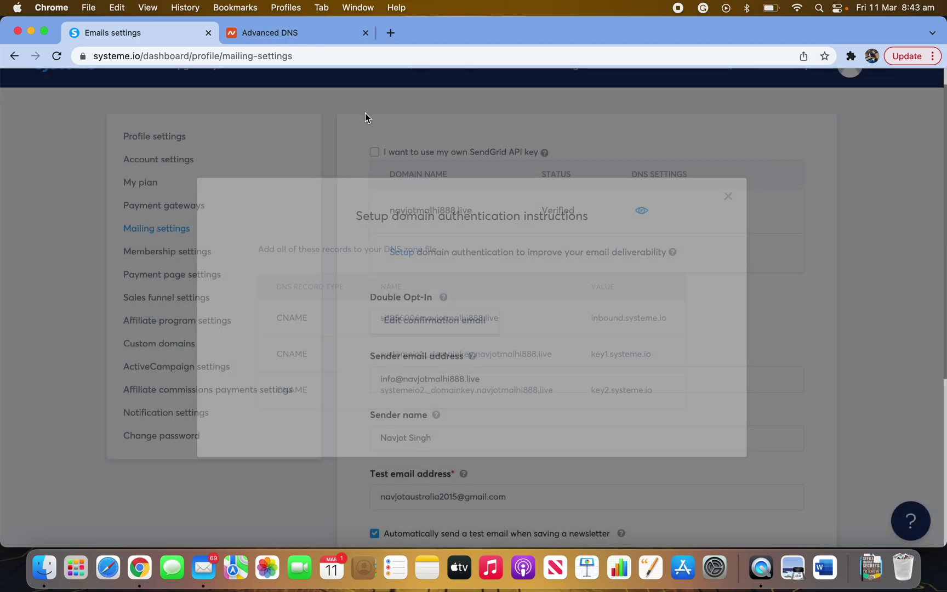
{"action": "scroll", "coordinate": [501, 326], "scroll_direction": "down", "scroll_amount": 2}
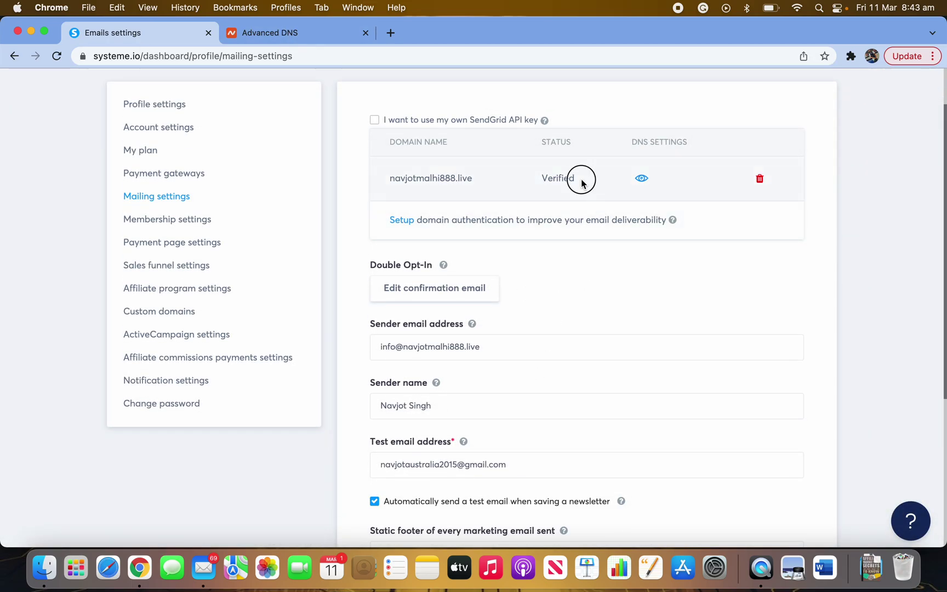
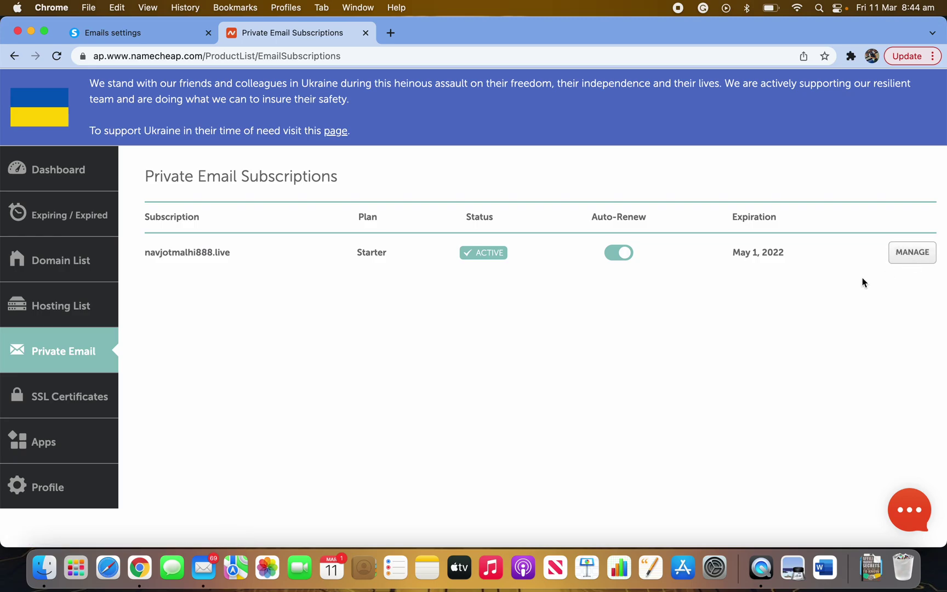
- Open the Private Email subscription's info page and review its DKIM, anti-spoof filter and catch-all mailbox
{"action": "left_click", "coordinate": [913, 255]}
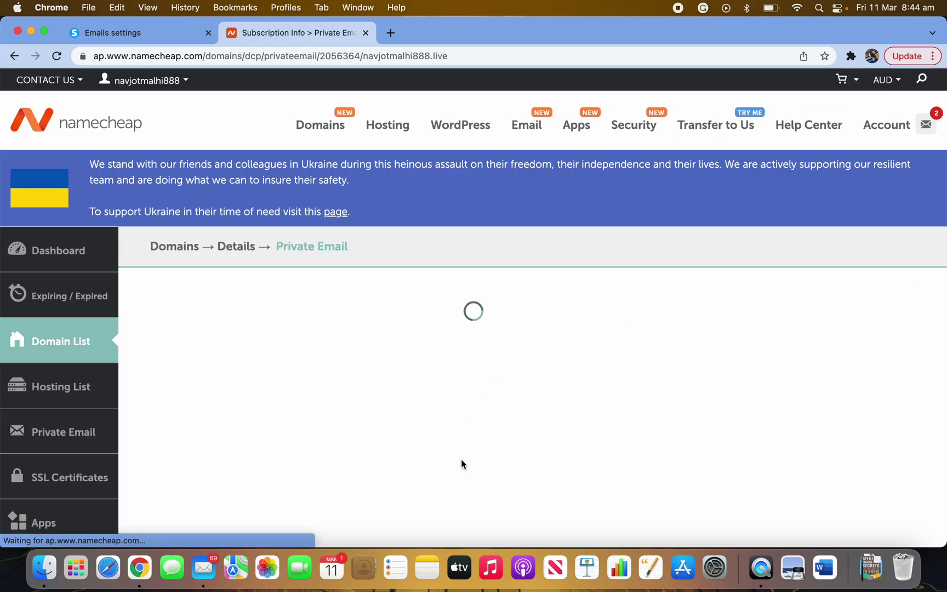
{"action": "scroll", "coordinate": [493, 466], "scroll_direction": "down", "scroll_amount": 3}
{"action": "scroll", "coordinate": [531, 475], "scroll_direction": "down", "scroll_amount": 5}
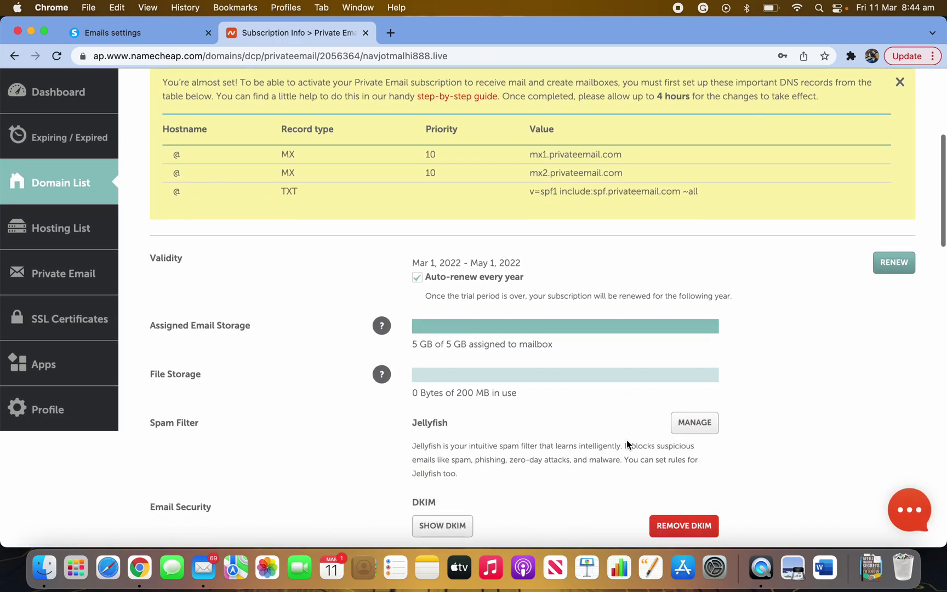
{"action": "scroll", "coordinate": [721, 326], "scroll_direction": "down", "scroll_amount": 8}
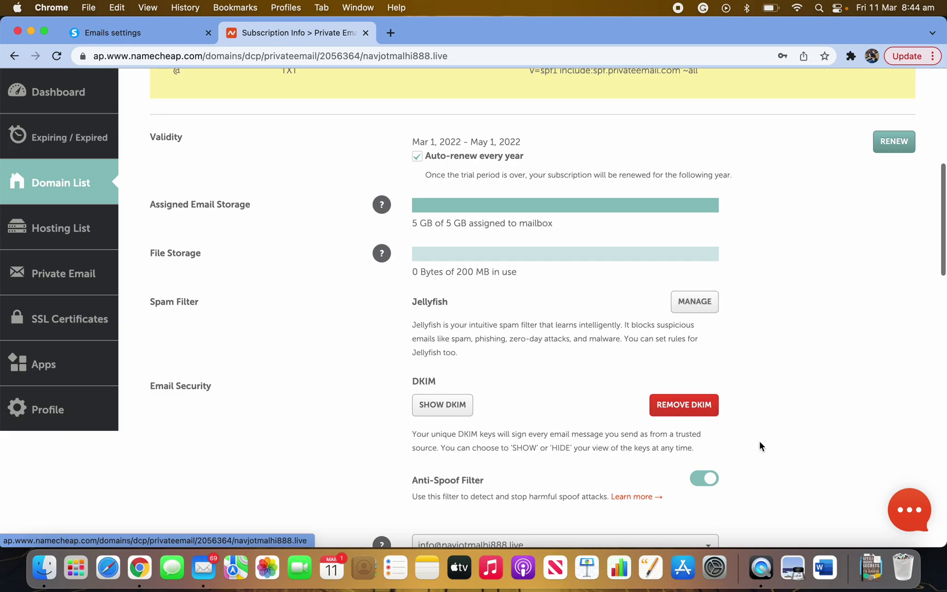
{"action": "scroll", "coordinate": [761, 503], "scroll_direction": "down", "scroll_amount": 1}
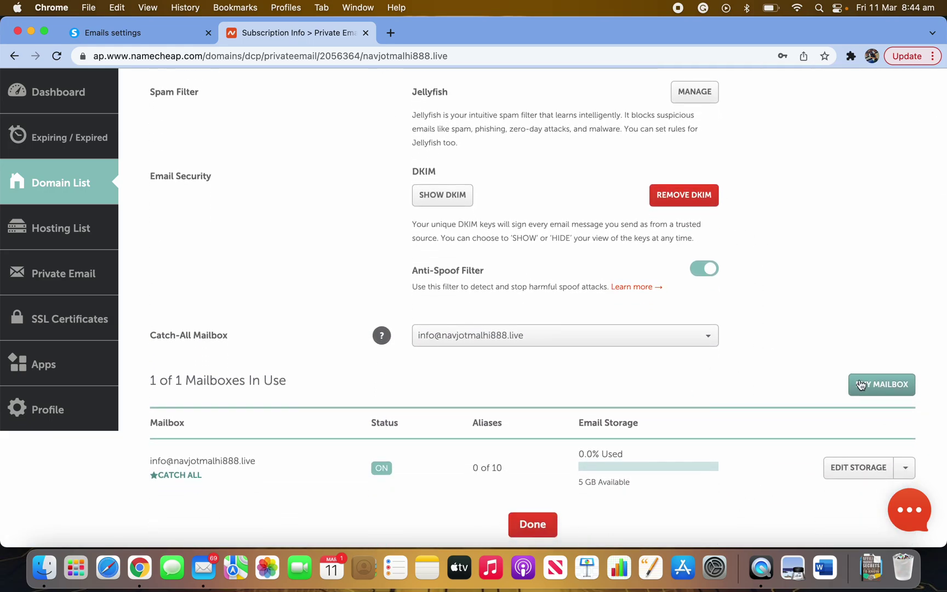
{"action": "scroll", "coordinate": [832, 454], "scroll_direction": "down", "scroll_amount": 2}
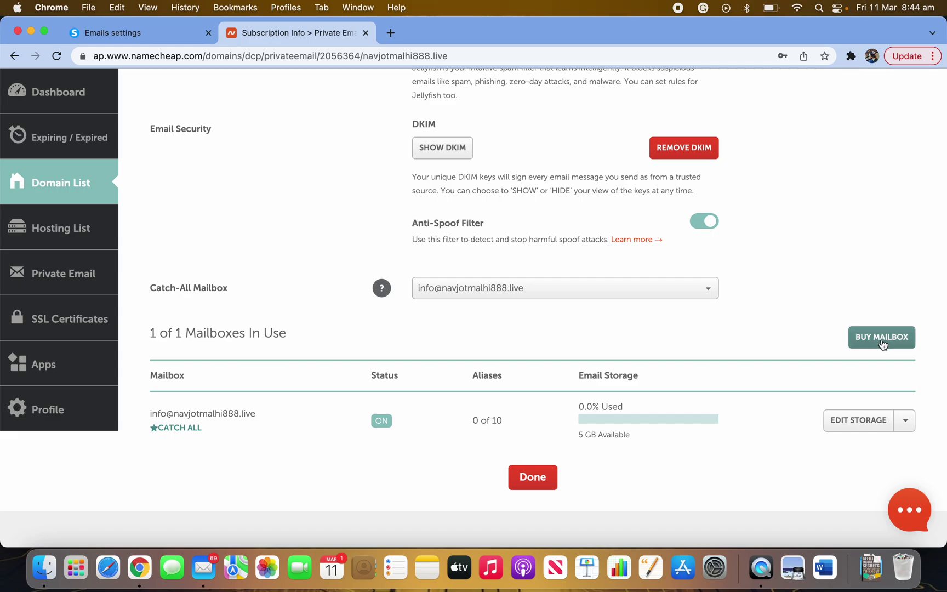
{"action": "scroll", "coordinate": [804, 250], "scroll_direction": "up", "scroll_amount": 10}
{"action": "scroll", "coordinate": [804, 246], "scroll_direction": "down", "scroll_amount": 15}
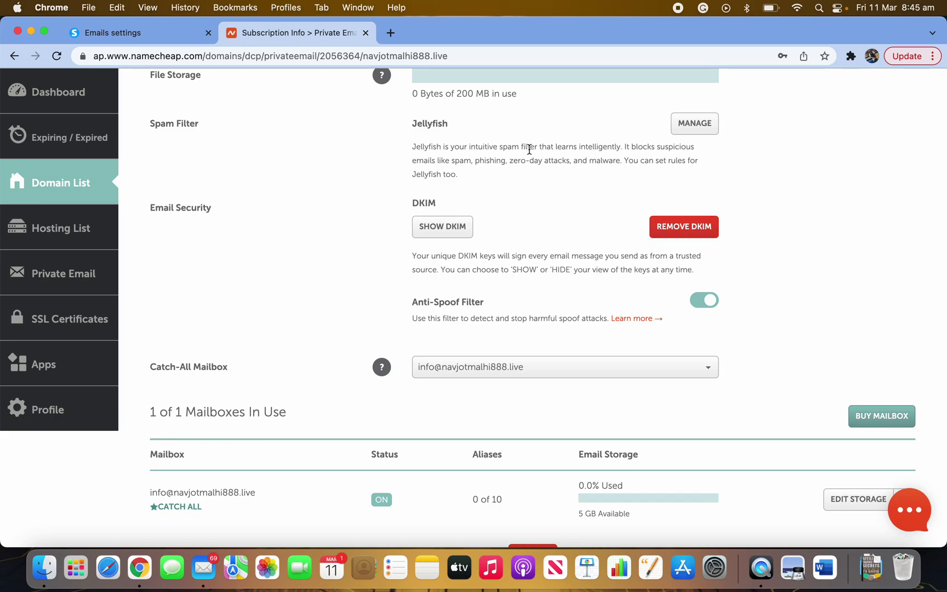
{"action": "left_click", "coordinate": [192, 33]}
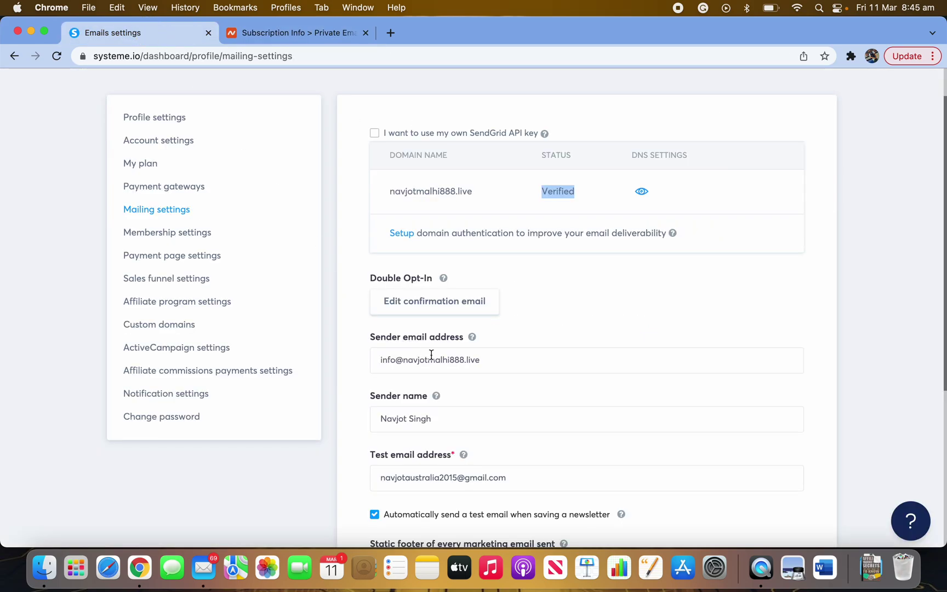
{"action": "left_click_drag", "start_coordinate": [489, 359], "coordinate": [483, 357]}
{"action": "left_click", "coordinate": [353, 382]}
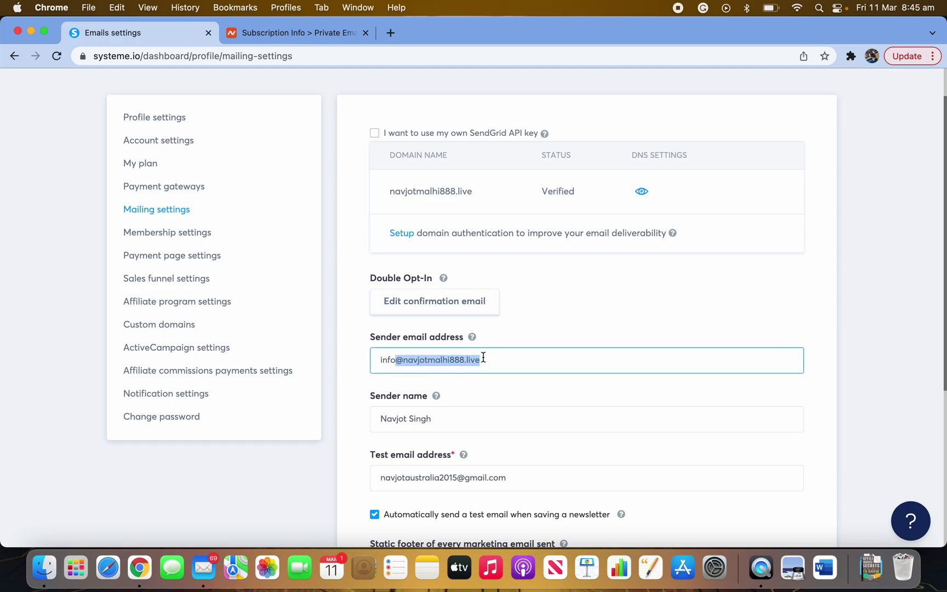
{"action": "left_click", "coordinate": [511, 386]}
{"action": "left_click_drag", "start_coordinate": [395, 360], "coordinate": [362, 366]}
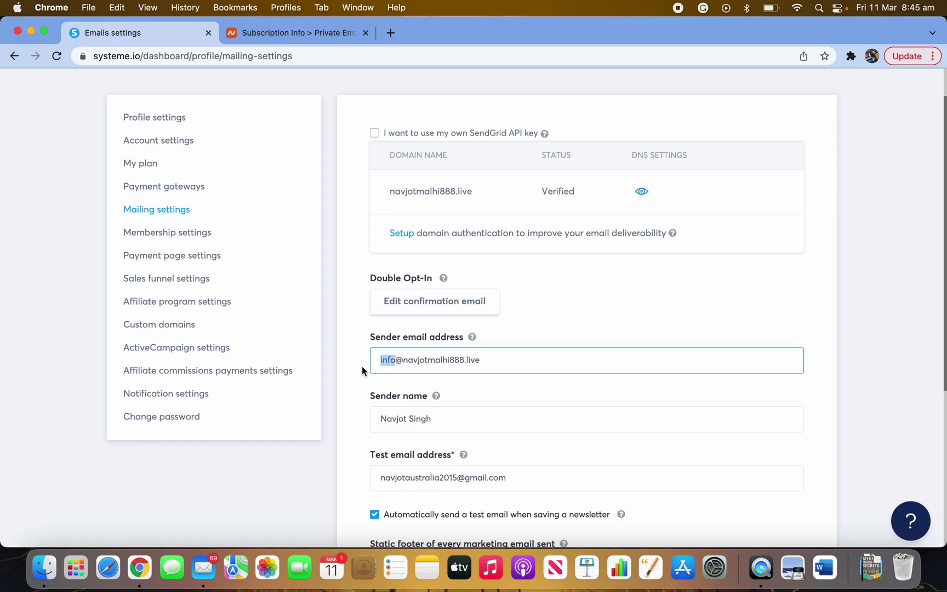
{"action": "left_click", "coordinate": [362, 388]}
{"action": "left_click", "coordinate": [291, 40]}
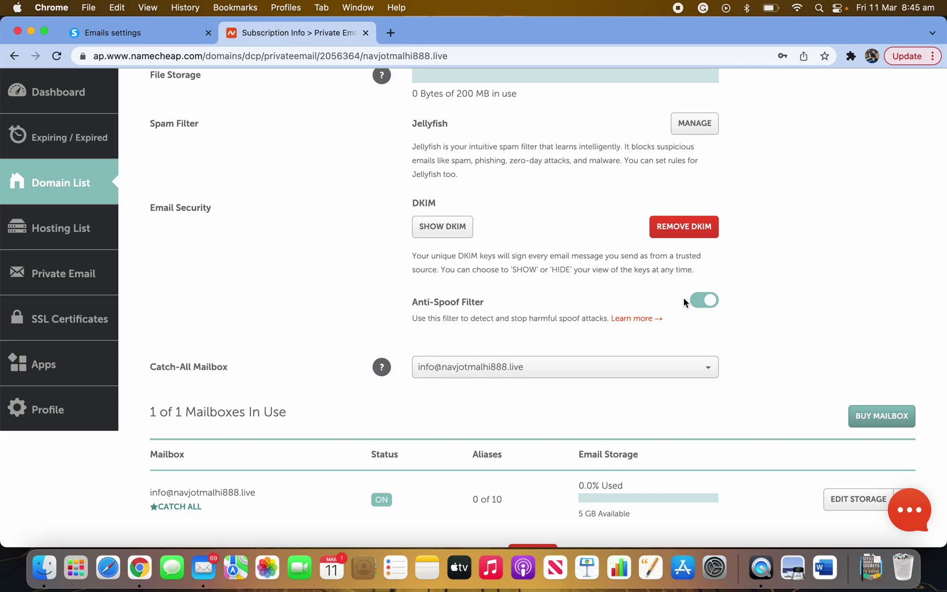
- Keep the domain's only mailbox as the catch-all and show its actions beside EDIT STORAGE
{"action": "scroll", "coordinate": [670, 375], "scroll_direction": "down", "scroll_amount": 2}
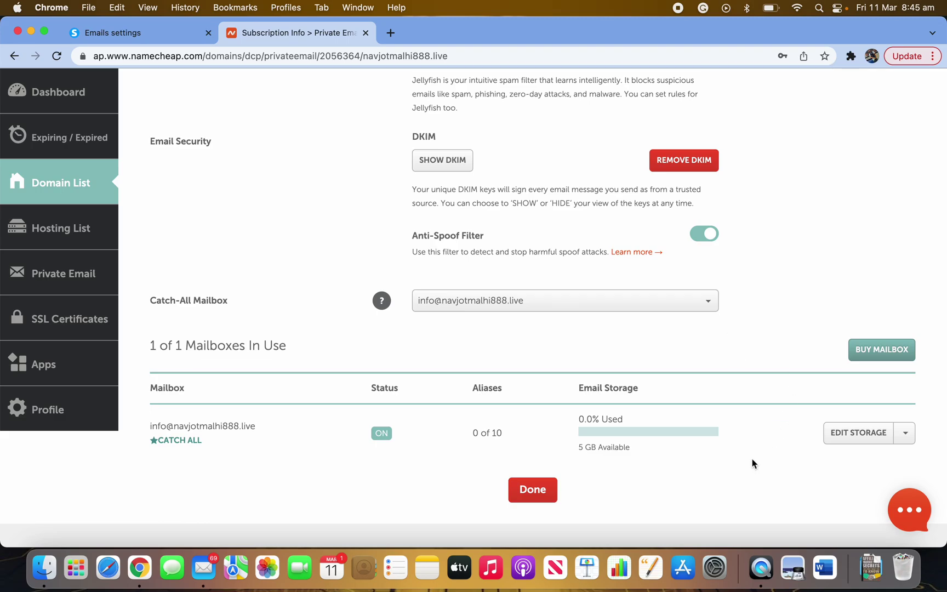
{"action": "scroll", "coordinate": [752, 464], "scroll_direction": "down", "scroll_amount": 2}
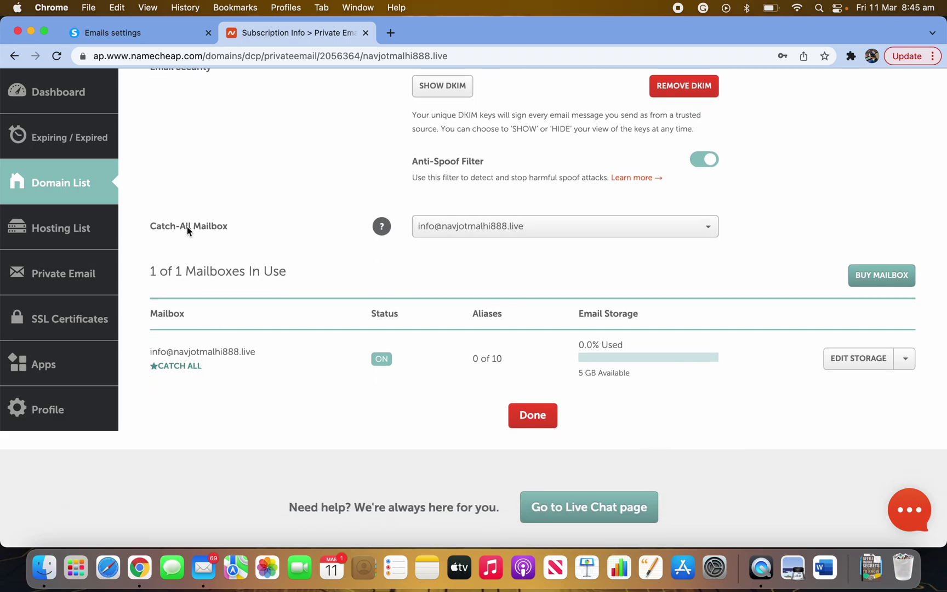
{"action": "scroll", "coordinate": [270, 364], "scroll_direction": "up", "scroll_amount": 5}
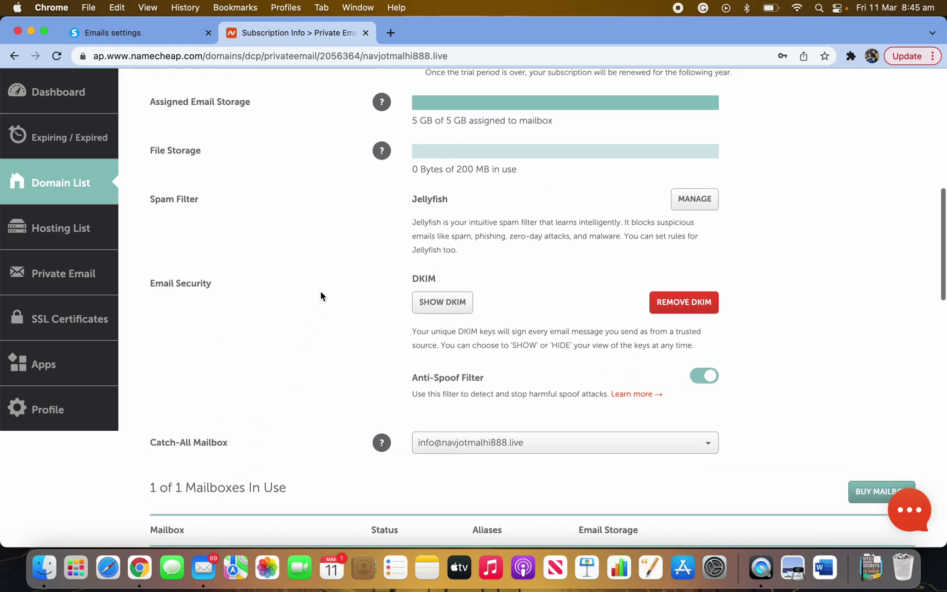
{"action": "scroll", "coordinate": [321, 296], "scroll_direction": "down", "scroll_amount": 1}
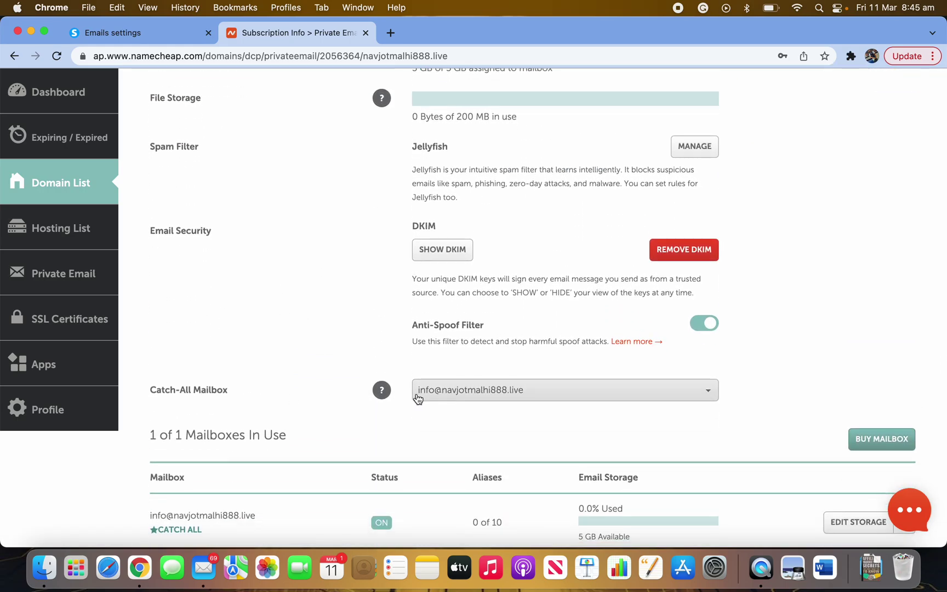
{"action": "left_click", "coordinate": [493, 398]}
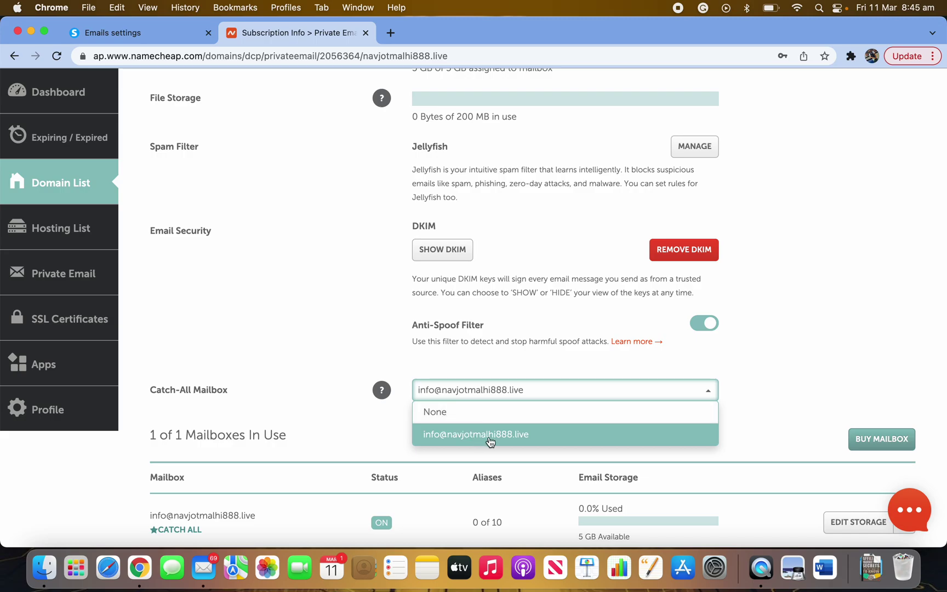
{"action": "left_click", "coordinate": [786, 404]}
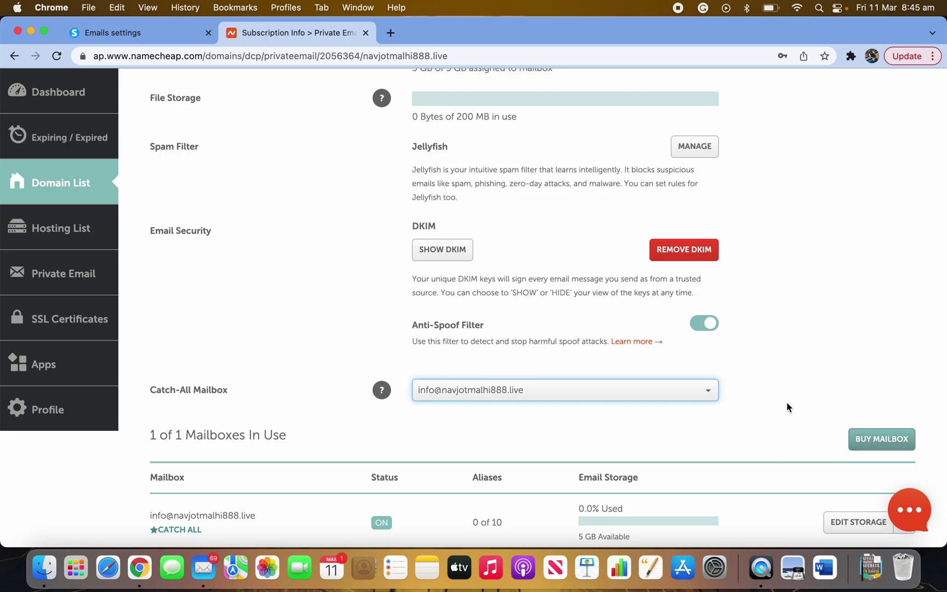
{"action": "scroll", "coordinate": [772, 434], "scroll_direction": "down", "scroll_amount": 5}
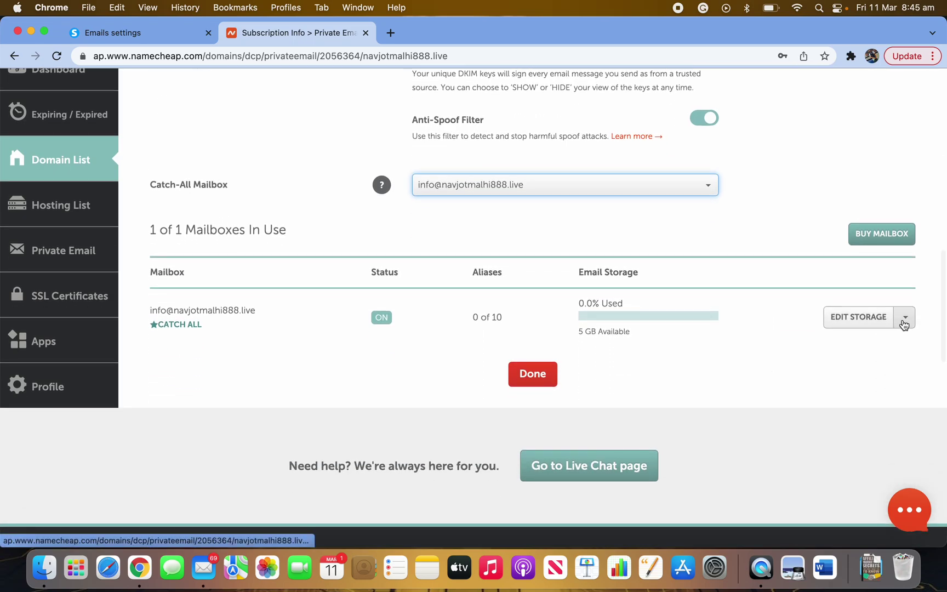
{"action": "left_click", "coordinate": [905, 316]}
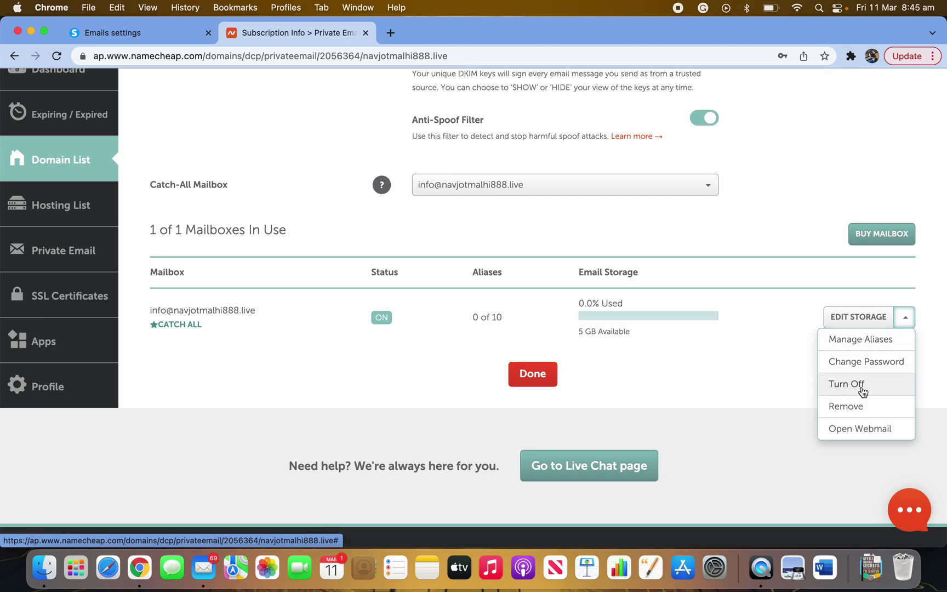
- Open the mailbox's webmail and sign in using the browser's saved login credentials
{"action": "left_click", "coordinate": [860, 429]}
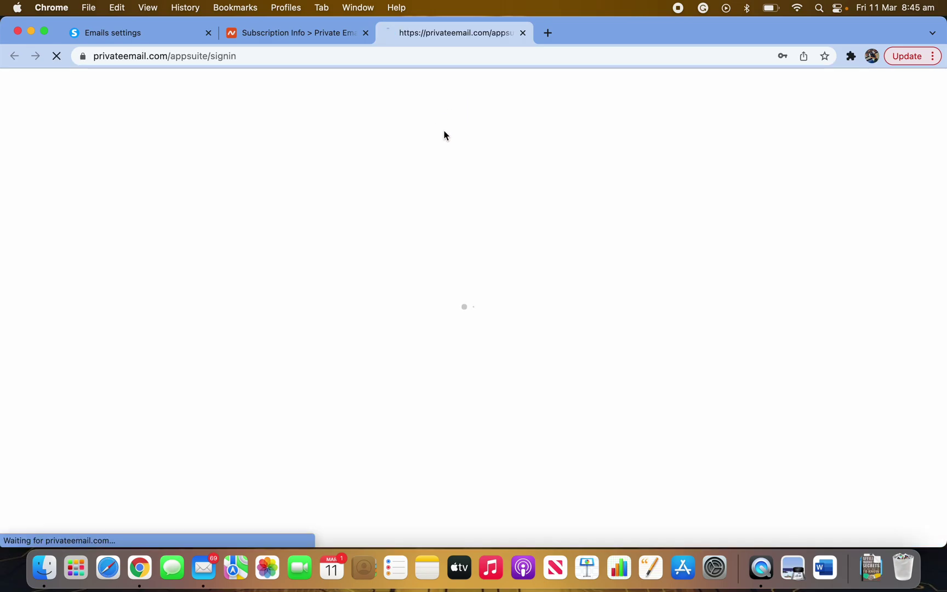
{"action": "left_click", "coordinate": [716, 243]}
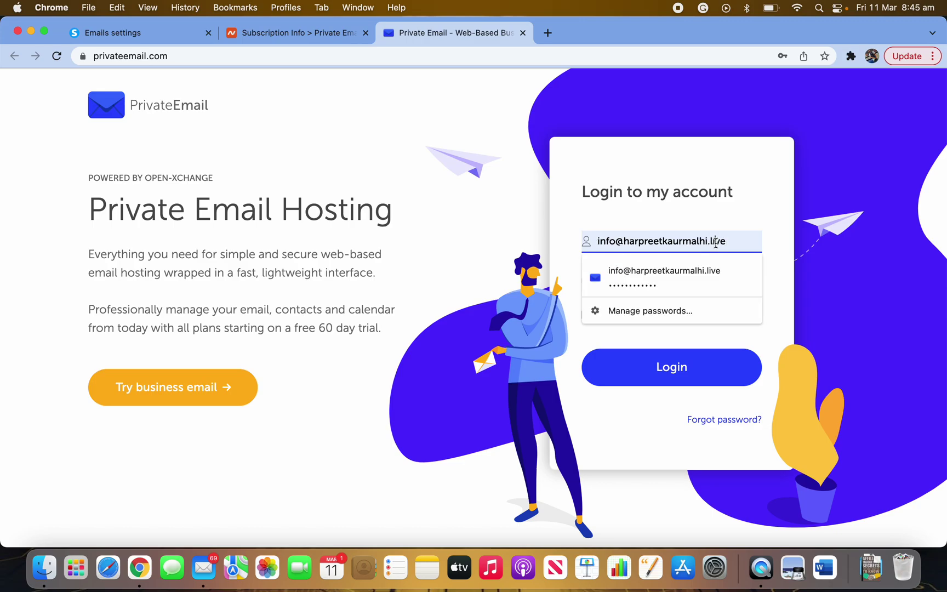
{"action": "double_click", "coordinate": [716, 243]}
{"action": "key", "text": "BackSpace"}
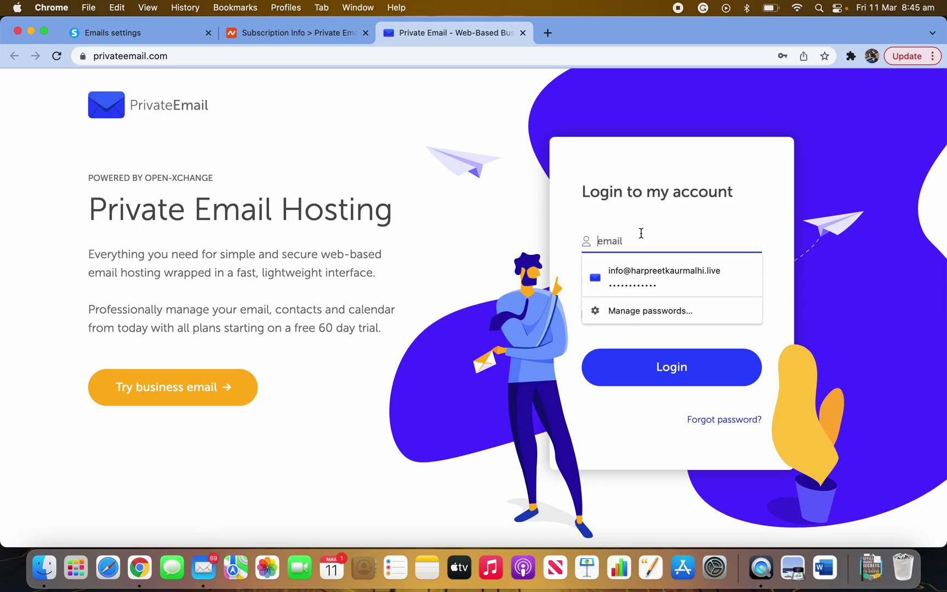
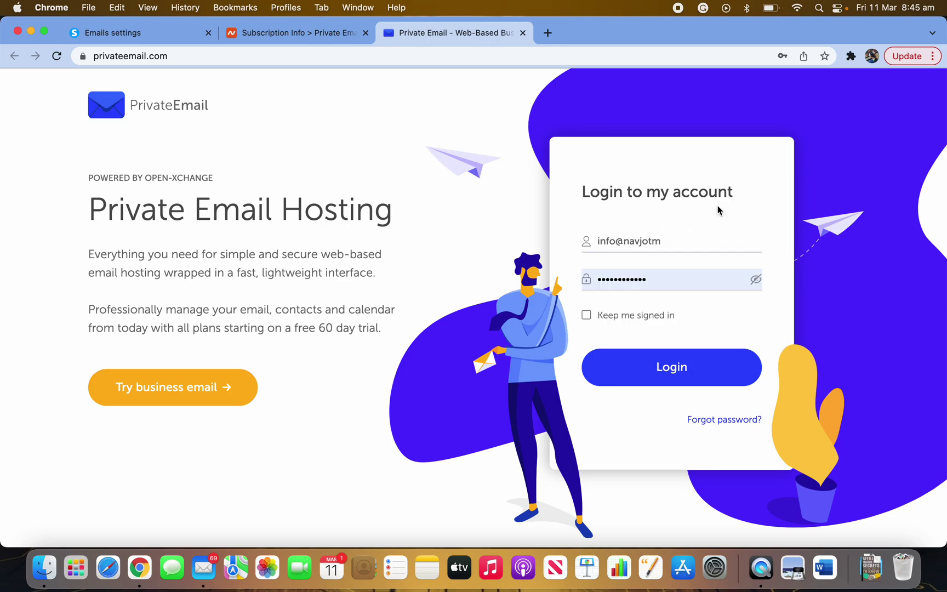
{"action": "triple_click", "coordinate": [708, 232]}
{"action": "key", "text": "BackSpace"}
{"action": "left_click", "coordinate": [655, 308]}
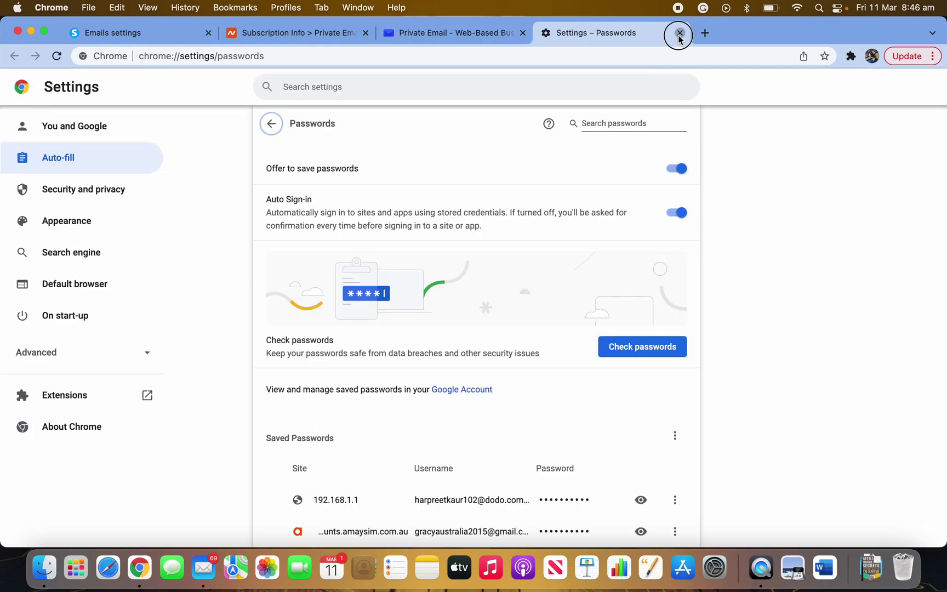
{"action": "left_click", "coordinate": [679, 33]}
{"action": "left_click", "coordinate": [684, 235]}
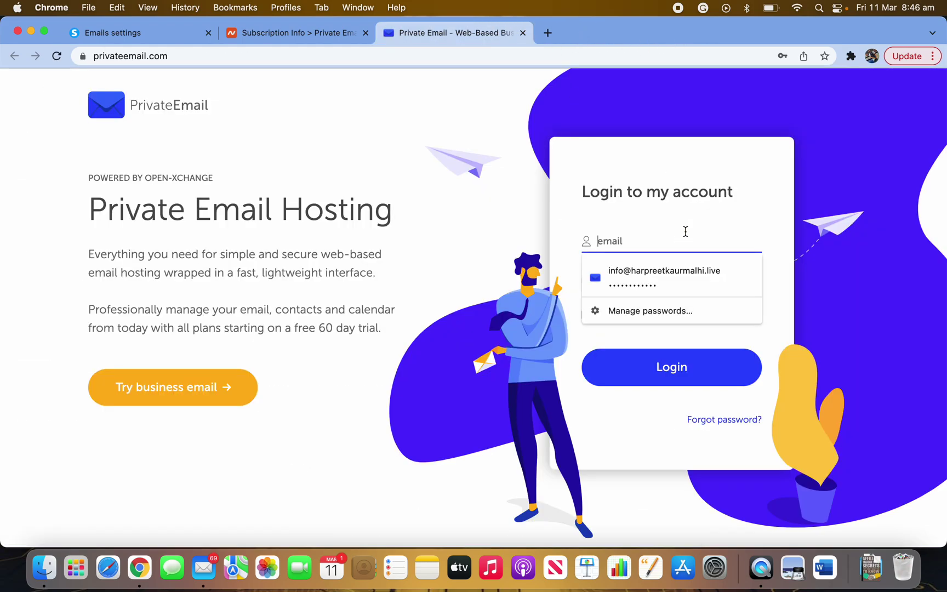
{"action": "left_click", "coordinate": [642, 276]}
{"action": "left_click", "coordinate": [674, 367]}
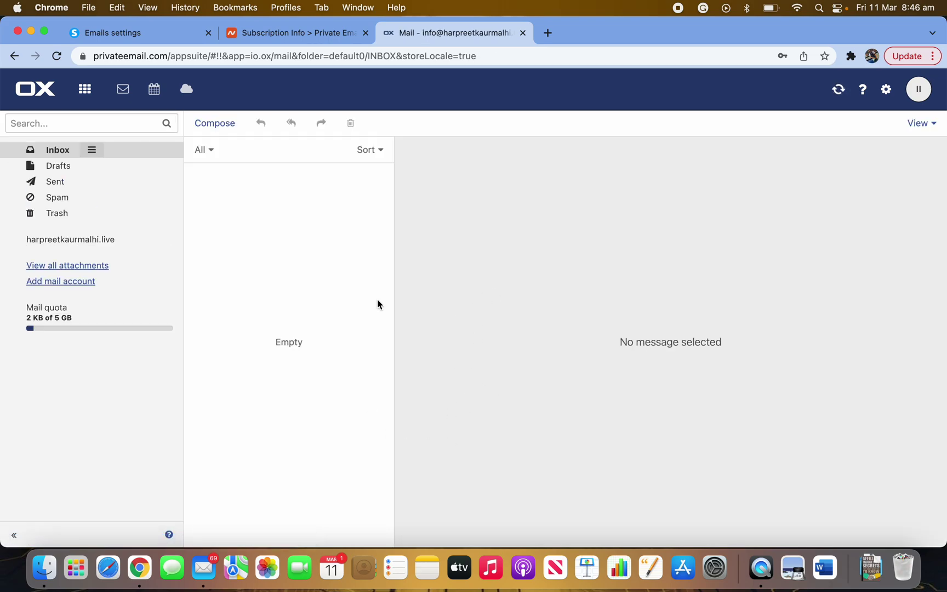
- Check the Drafts, Sent, Spam and Inbox folders are empty, then close the webmail
{"action": "left_click", "coordinate": [57, 165]}
{"action": "left_click", "coordinate": [59, 181]}
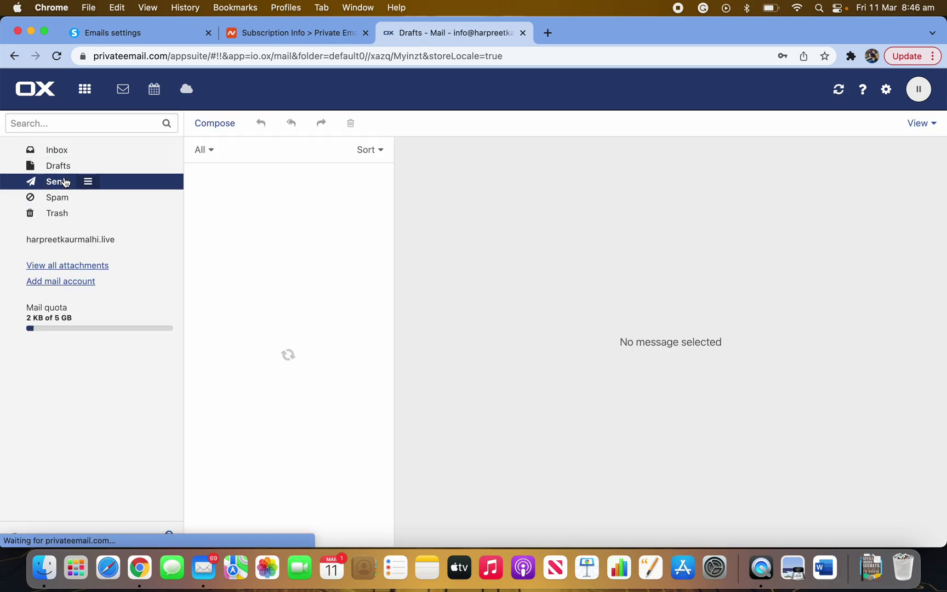
{"action": "left_click", "coordinate": [61, 198]}
{"action": "left_click", "coordinate": [60, 213]}
{"action": "left_click", "coordinate": [67, 152]}
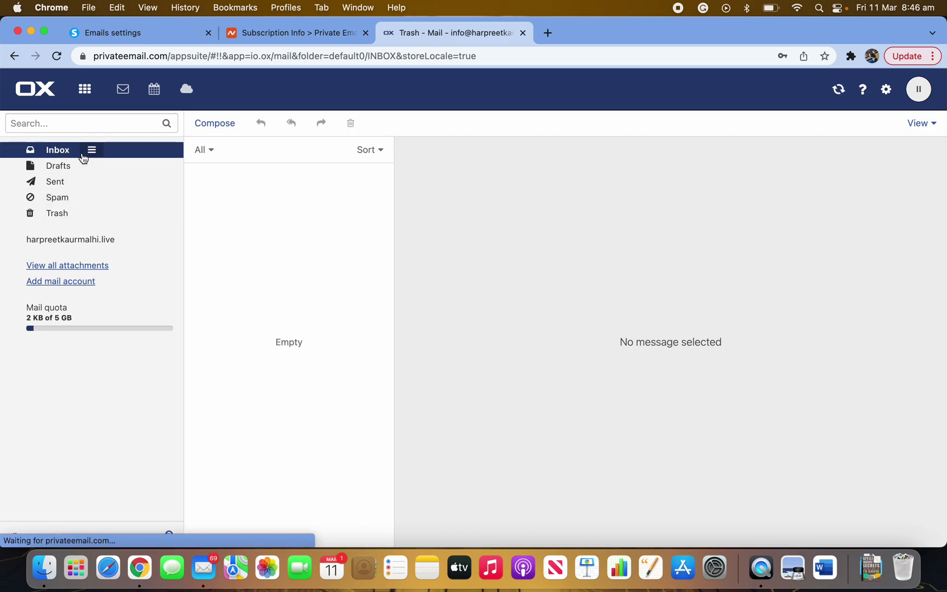
{"action": "left_click", "coordinate": [523, 33]}
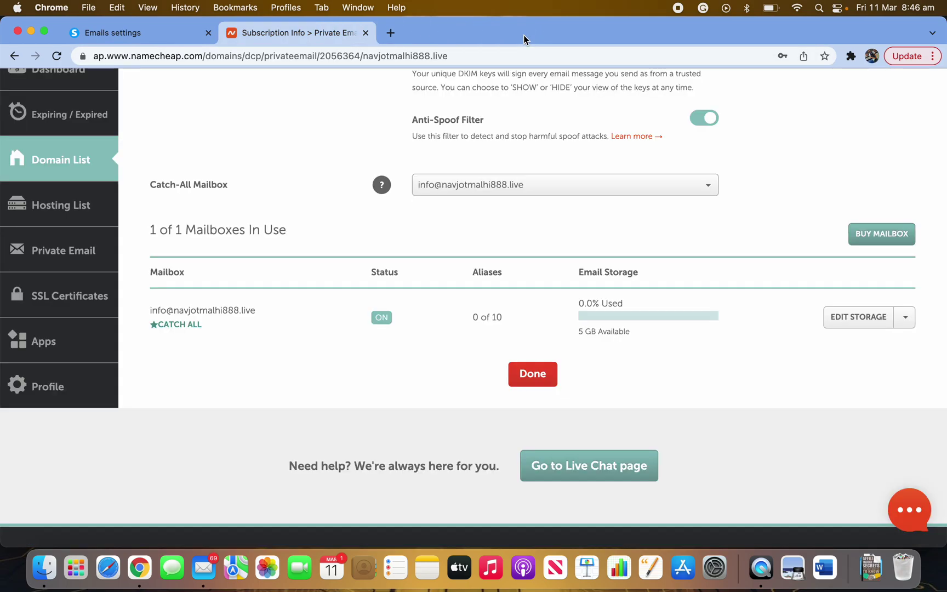
- Review the Private Email DNS records on the Namecheap subscription page
{"action": "scroll", "coordinate": [450, 218], "scroll_direction": "up", "scroll_amount": 10}
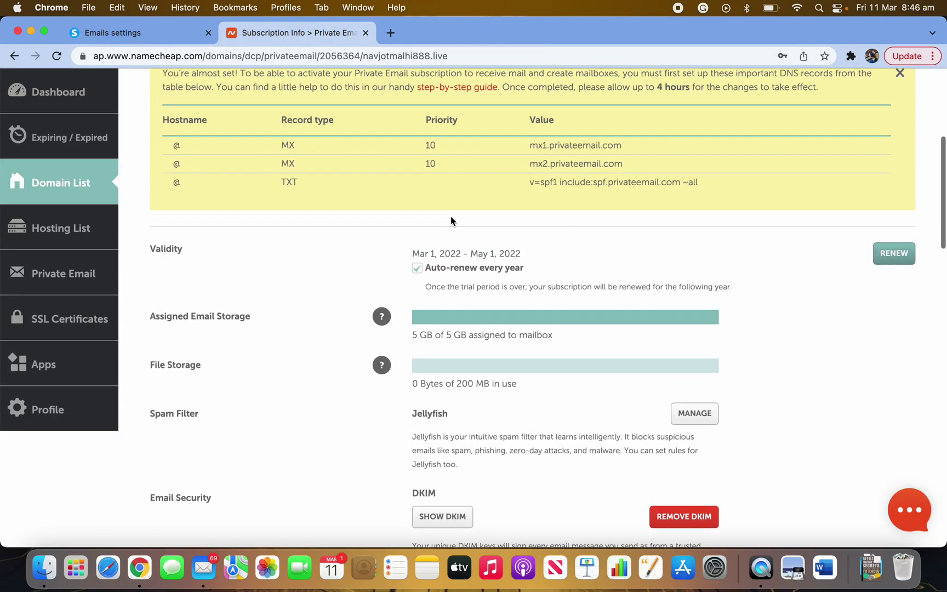
{"action": "scroll", "coordinate": [451, 216], "scroll_direction": "up", "scroll_amount": 5}
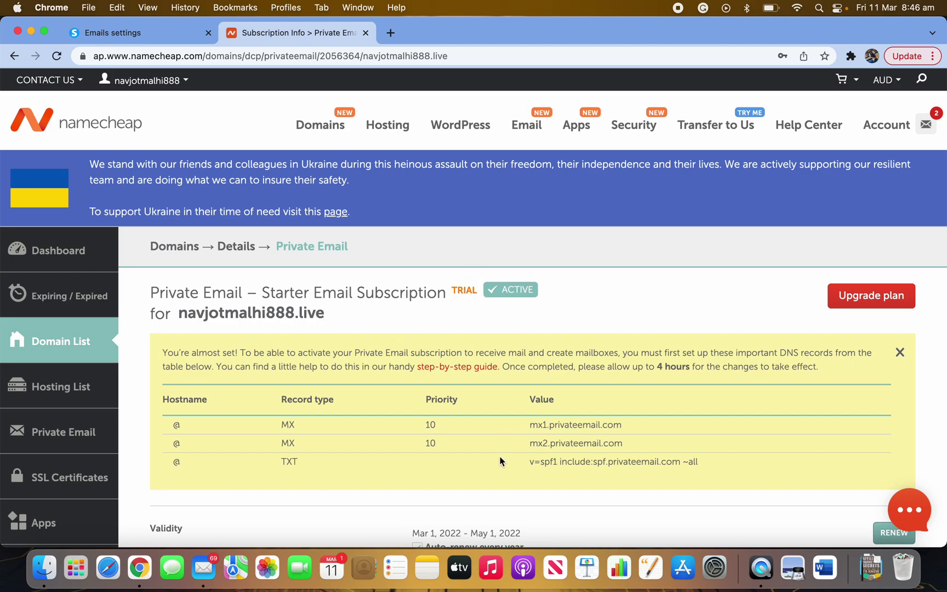
{"action": "scroll", "coordinate": [498, 460], "scroll_direction": "down", "scroll_amount": 2}
{"action": "scroll", "coordinate": [515, 471], "scroll_direction": "down", "scroll_amount": 2}
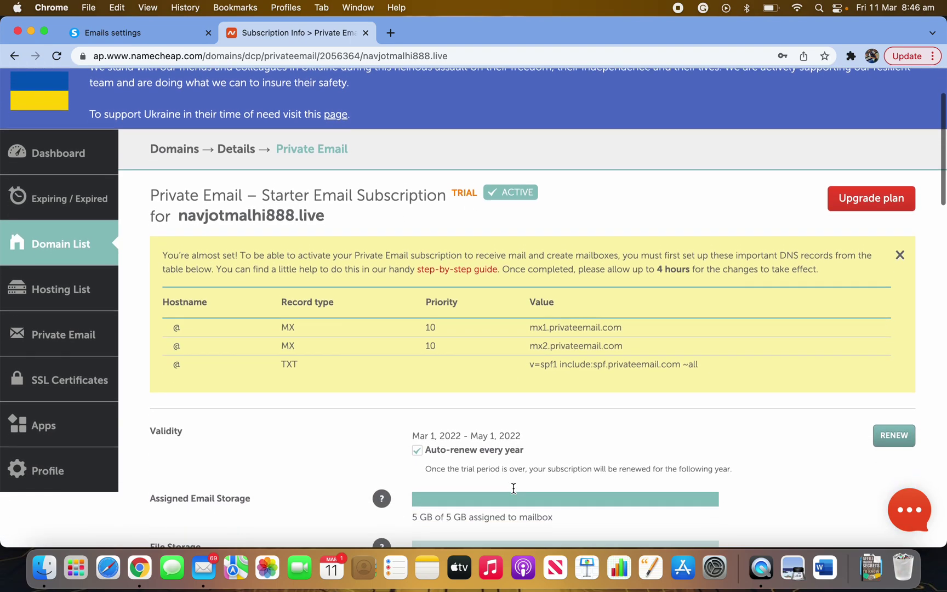
{"action": "scroll", "coordinate": [515, 483], "scroll_direction": "down", "scroll_amount": 3}
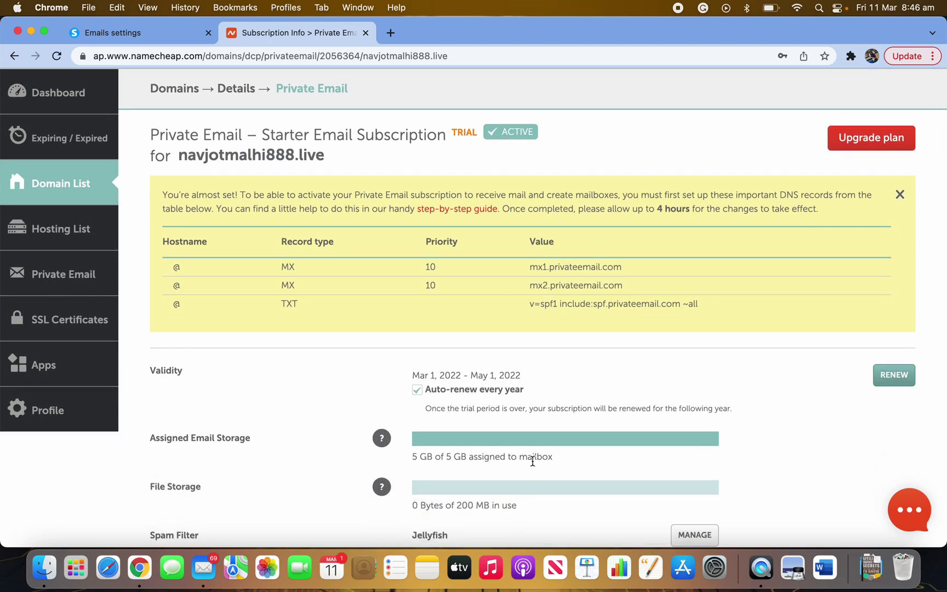
{"action": "scroll", "coordinate": [513, 442], "scroll_direction": "up", "scroll_amount": 2}
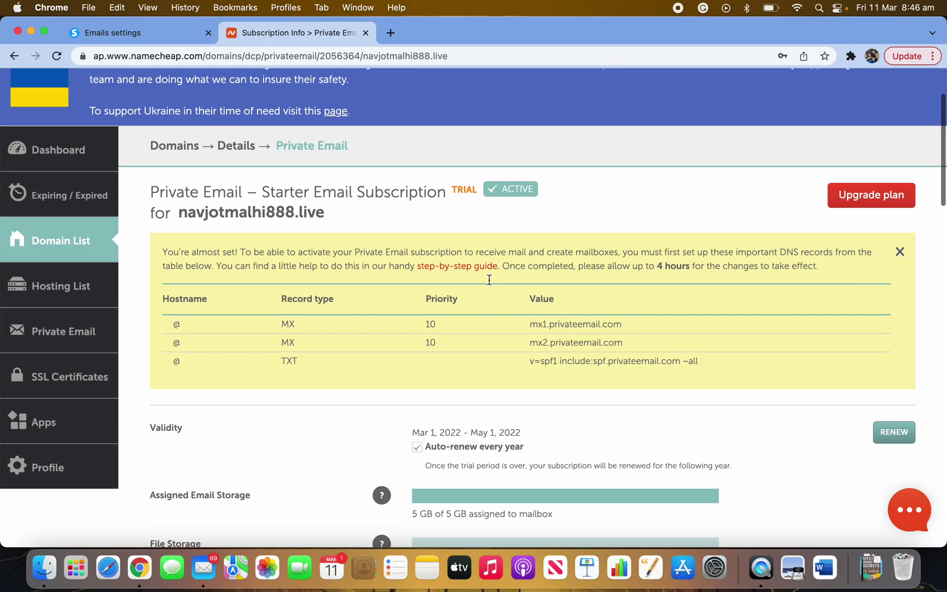
{"action": "scroll", "coordinate": [371, 252], "scroll_direction": "up", "scroll_amount": 3}
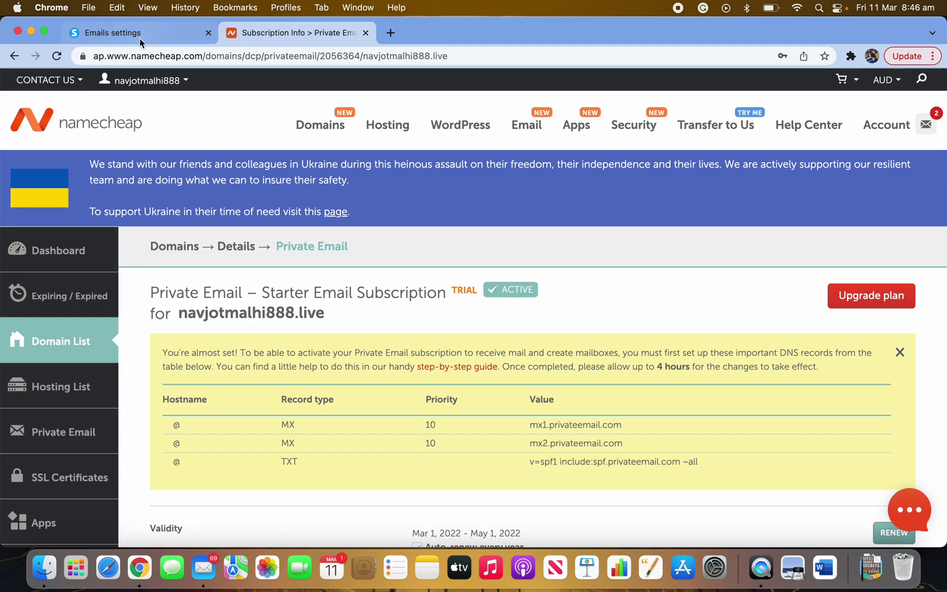
- In systeme.io's mailing settings, check the custom-domain sender email address and sender name
{"action": "left_click", "coordinate": [137, 36]}
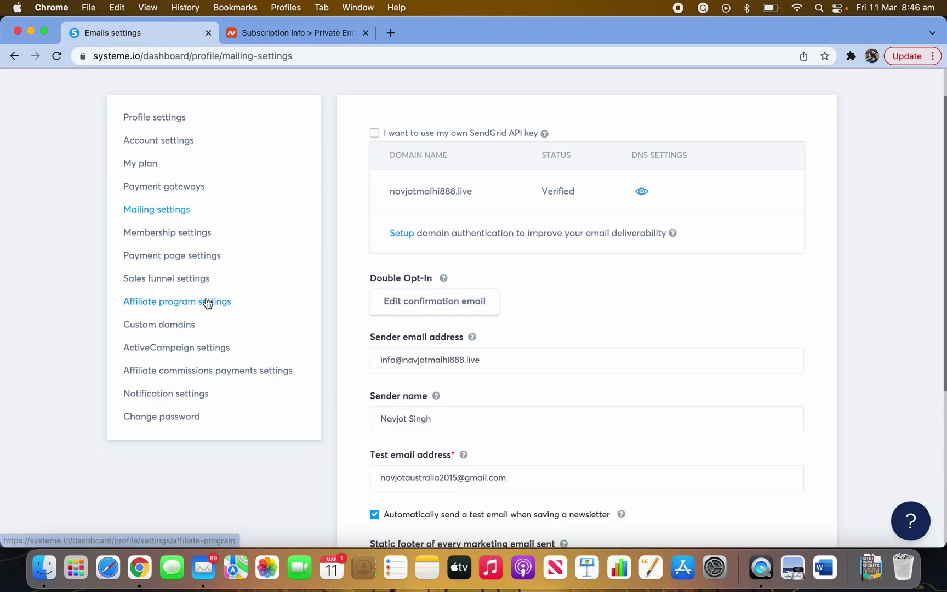
{"action": "scroll", "coordinate": [68, 375], "scroll_direction": "down", "scroll_amount": 2}
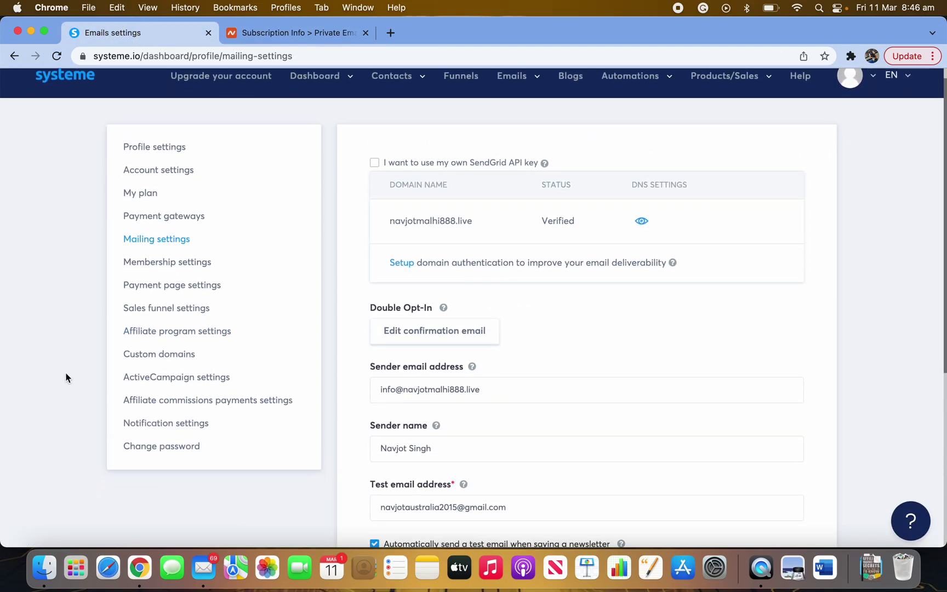
{"action": "scroll", "coordinate": [466, 313], "scroll_direction": "down", "scroll_amount": 3}
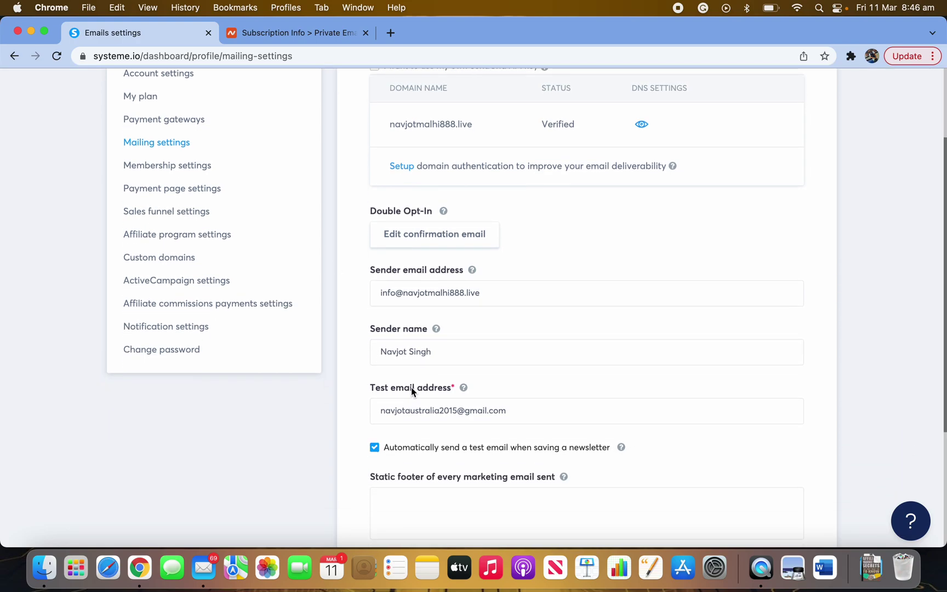
{"action": "left_click_drag", "start_coordinate": [491, 289], "coordinate": [373, 295]}
{"action": "left_click", "coordinate": [365, 315]}
{"action": "left_click_drag", "start_coordinate": [450, 354], "coordinate": [376, 353]}
{"action": "left_click", "coordinate": [376, 353]}
{"action": "left_click", "coordinate": [359, 389]}
- Check the test email address further down the mailing settings
{"action": "scroll", "coordinate": [510, 430], "scroll_direction": "down", "scroll_amount": 1}
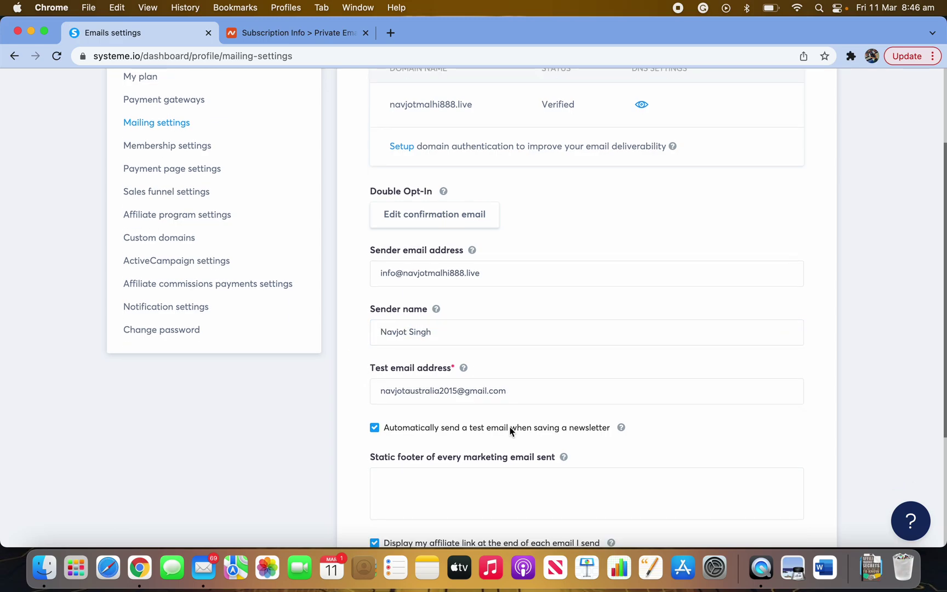
{"action": "scroll", "coordinate": [510, 430], "scroll_direction": "down", "scroll_amount": 3}
{"action": "left_click_drag", "start_coordinate": [509, 310], "coordinate": [467, 311]}
{"action": "left_click", "coordinate": [467, 311]}
{"action": "left_click", "coordinate": [354, 367]}
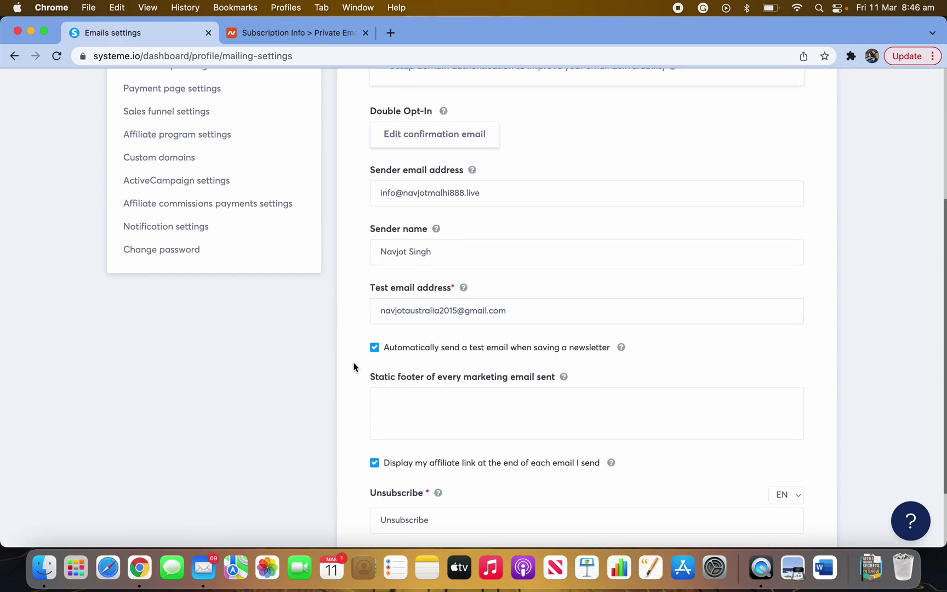
{"action": "scroll", "coordinate": [356, 463], "scroll_direction": "down", "scroll_amount": 3}
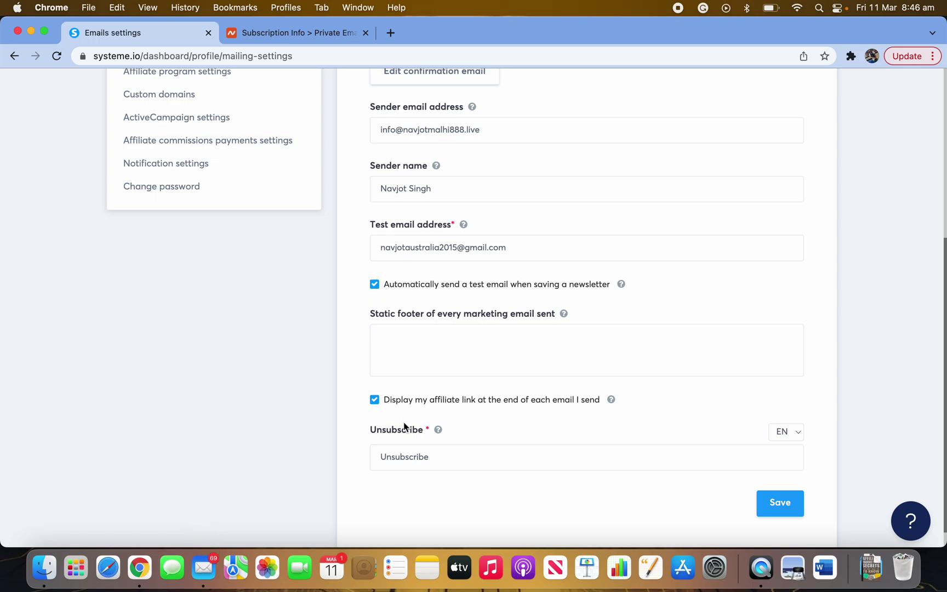
{"action": "scroll", "coordinate": [306, 240], "scroll_direction": "up", "scroll_amount": 10}
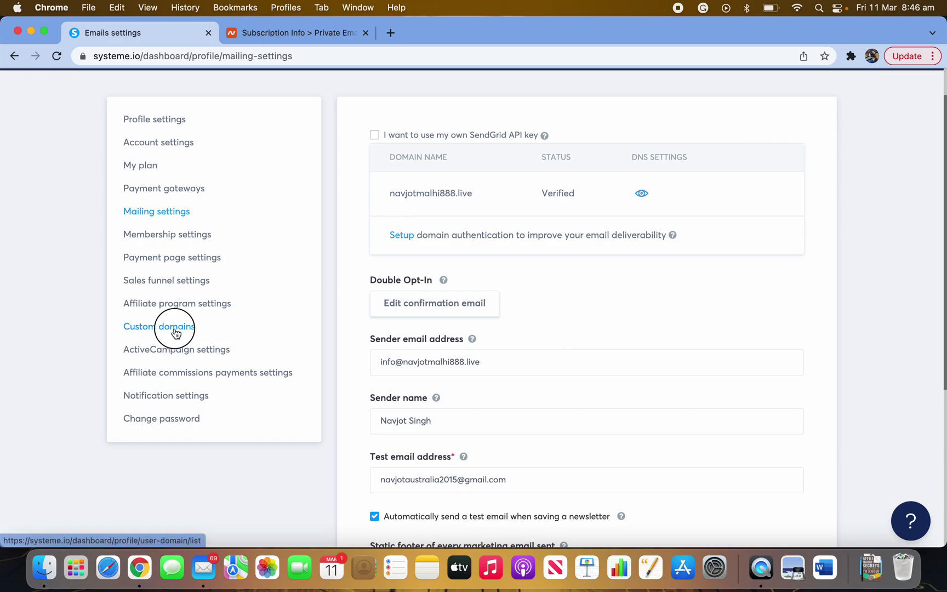
- View the custom domains settings, then go to Funnels to see the active 7 Steps Free Ebook funnel
{"action": "left_click", "coordinate": [176, 332]}
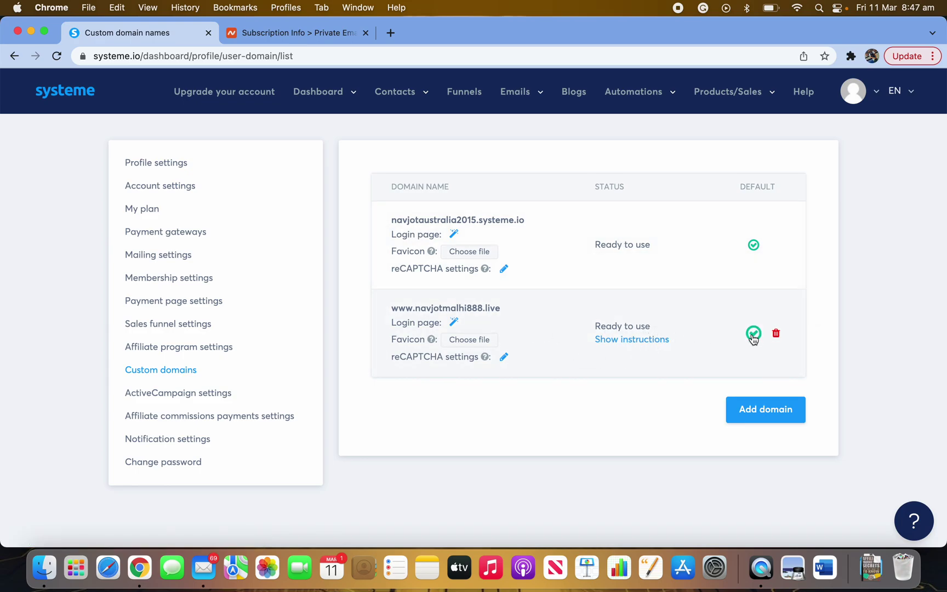
{"action": "left_click", "coordinate": [465, 100]}
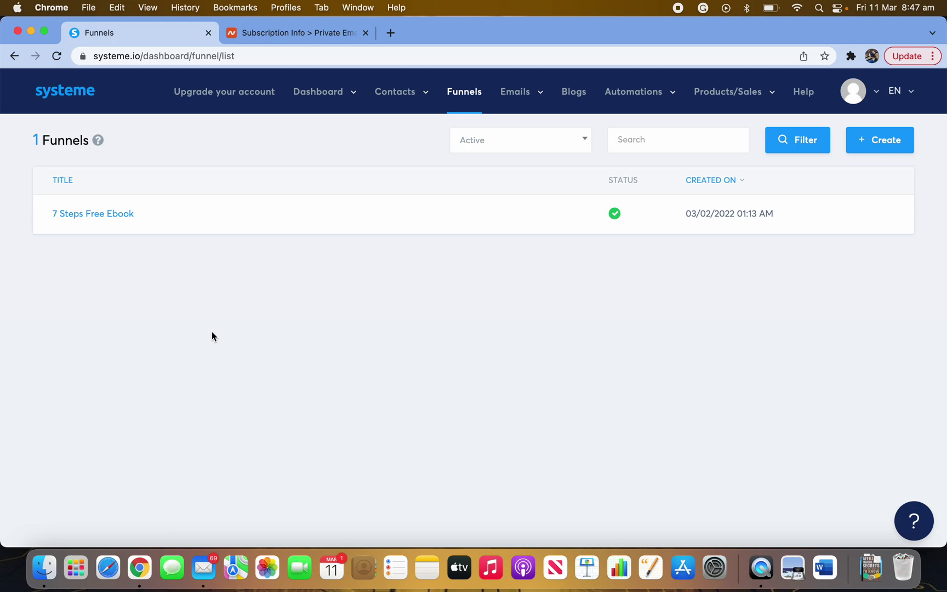
- Open the 7 Steps Free Ebook funnel to view its Step-1 Free Ebook squeeze page settings
{"action": "left_click", "coordinate": [122, 219]}
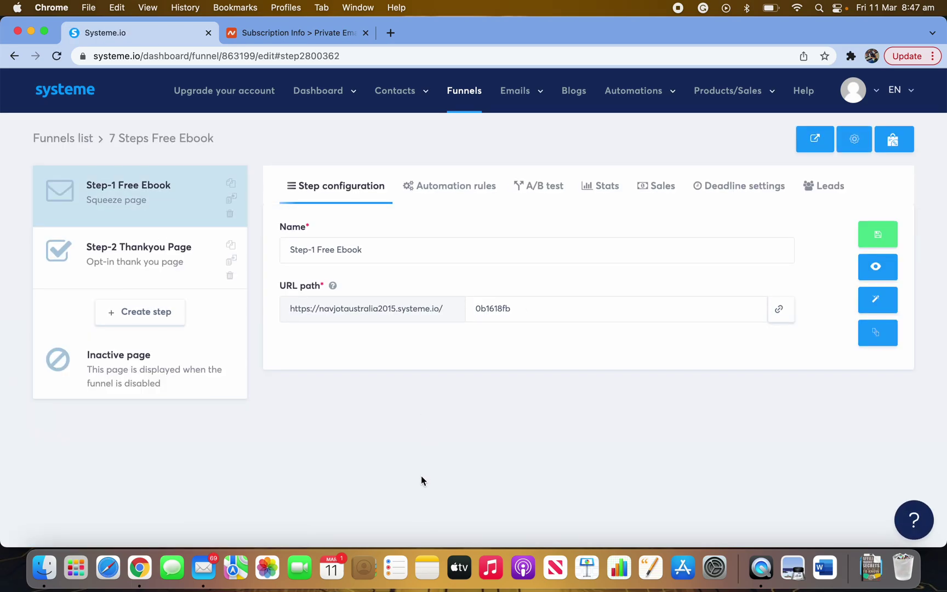
{"action": "mouse_move", "coordinate": [536, 99]}
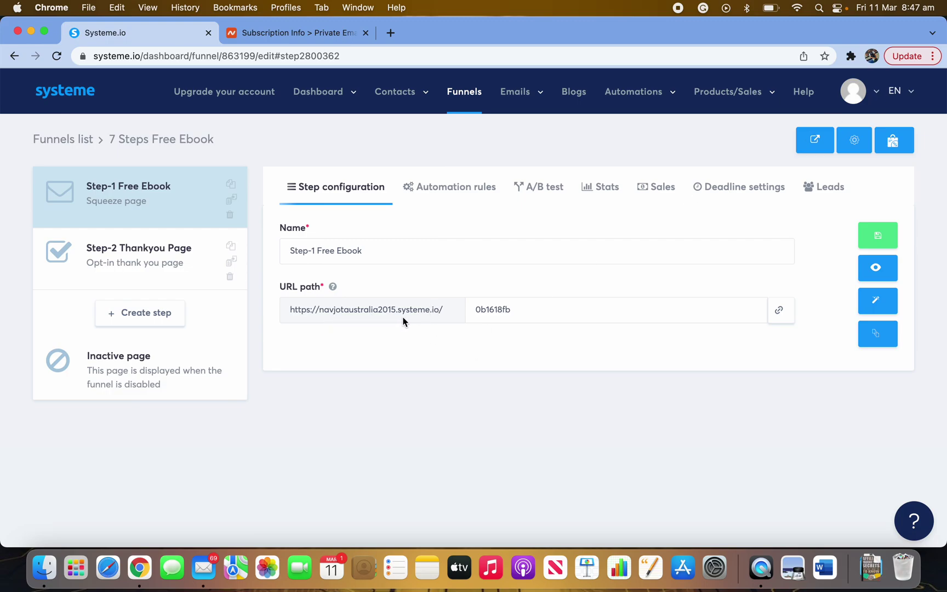
- In Settings > Custom domains, mark the www .live domain as default over the systeme.io subdomain
{"action": "left_click", "coordinate": [876, 92]}
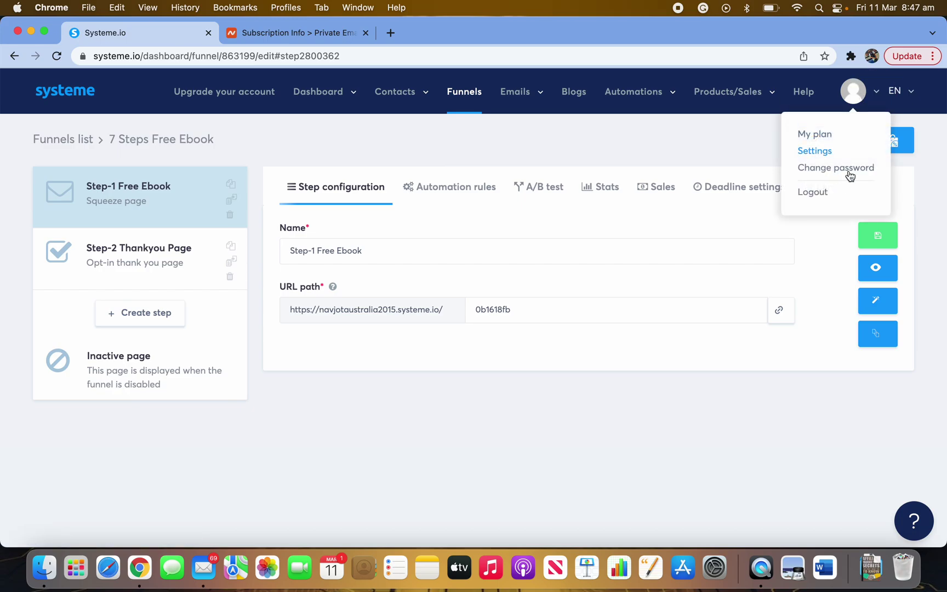
{"action": "left_click", "coordinate": [821, 157]}
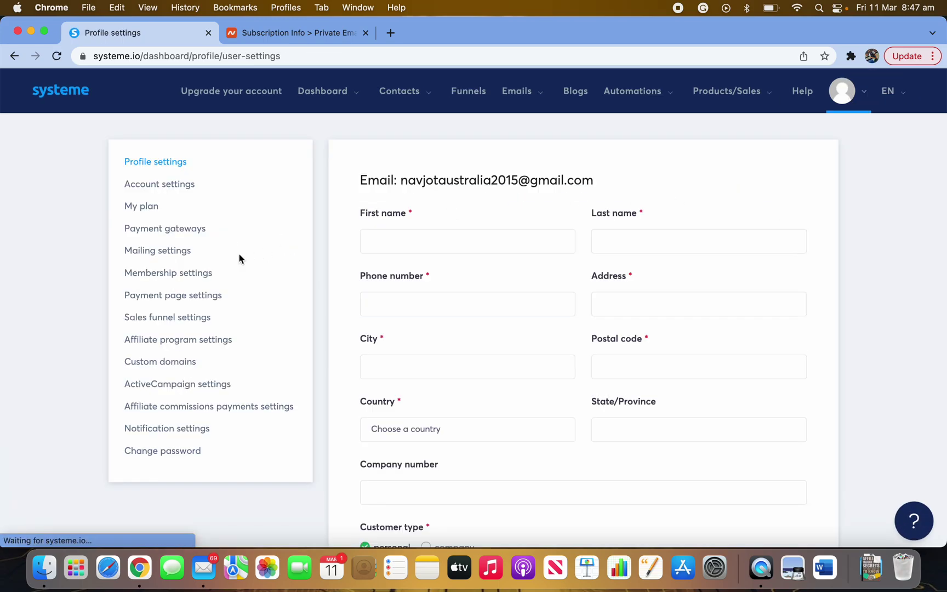
{"action": "left_click", "coordinate": [165, 366]}
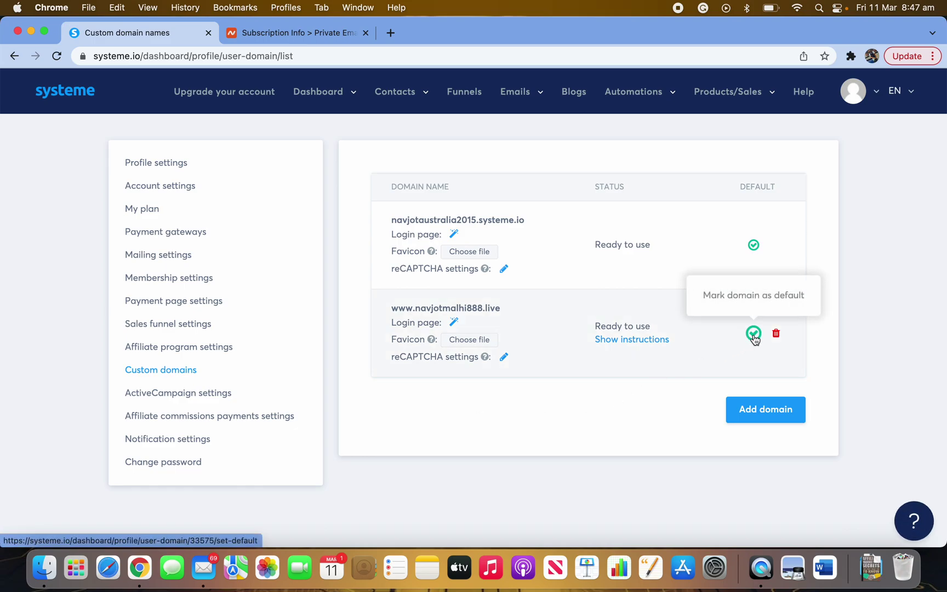
{"action": "left_click", "coordinate": [754, 338]}
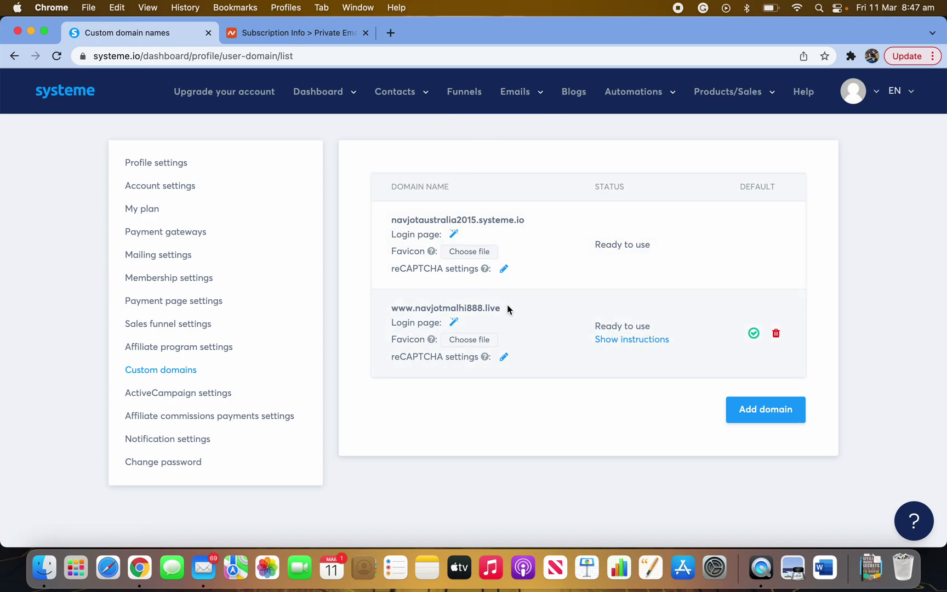
{"action": "left_click_drag", "start_coordinate": [527, 224], "coordinate": [378, 226]}
{"action": "left_click_drag", "start_coordinate": [503, 312], "coordinate": [417, 152]}
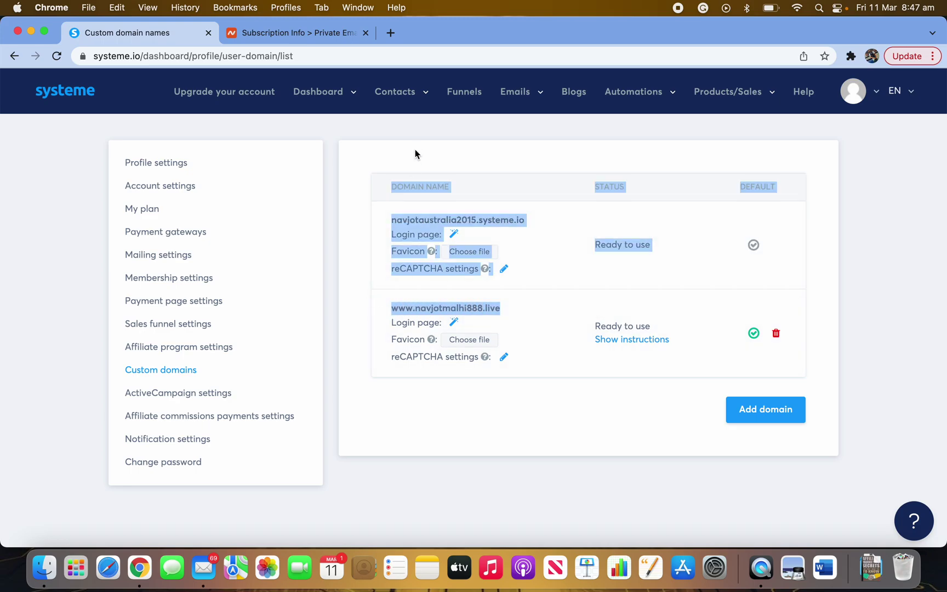
{"action": "left_click", "coordinate": [368, 228]}
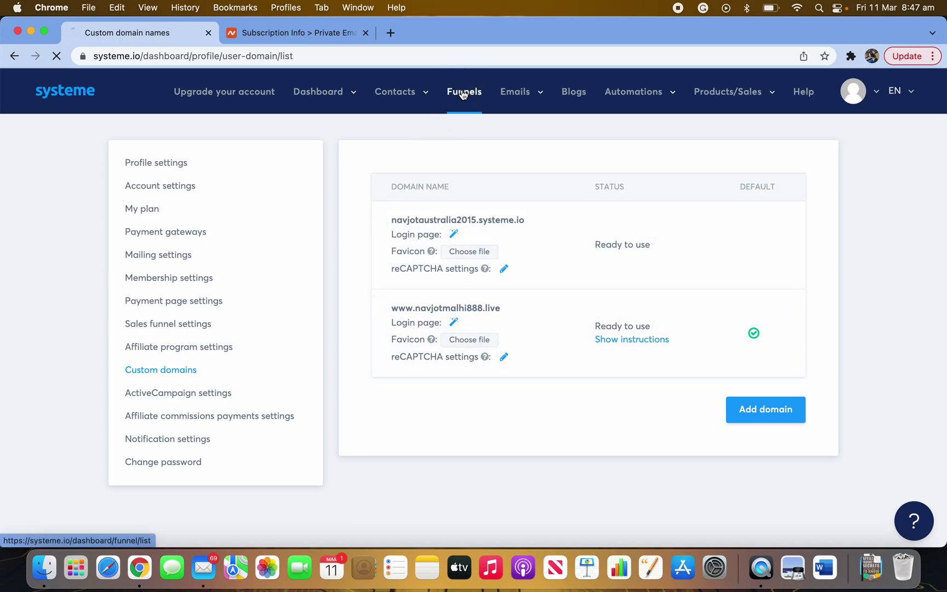
- Reload the 7 Steps Free Ebook funnel, check Step-1's URL path domain, and return to Funnels
{"action": "left_click", "coordinate": [461, 95]}
{"action": "left_click", "coordinate": [125, 214]}
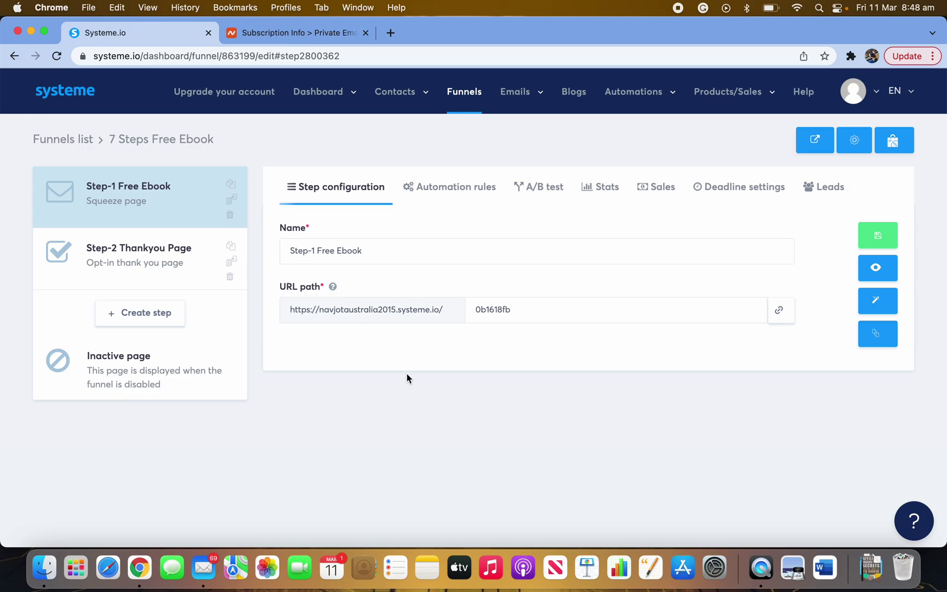
{"action": "left_click_drag", "start_coordinate": [402, 315], "coordinate": [426, 316]}
{"action": "left_click", "coordinate": [57, 56]}
{"action": "left_click_drag", "start_coordinate": [467, 312], "coordinate": [411, 313]}
{"action": "left_click", "coordinate": [393, 242]}
{"action": "left_click", "coordinate": [423, 284]}
{"action": "left_click", "coordinate": [462, 103]}
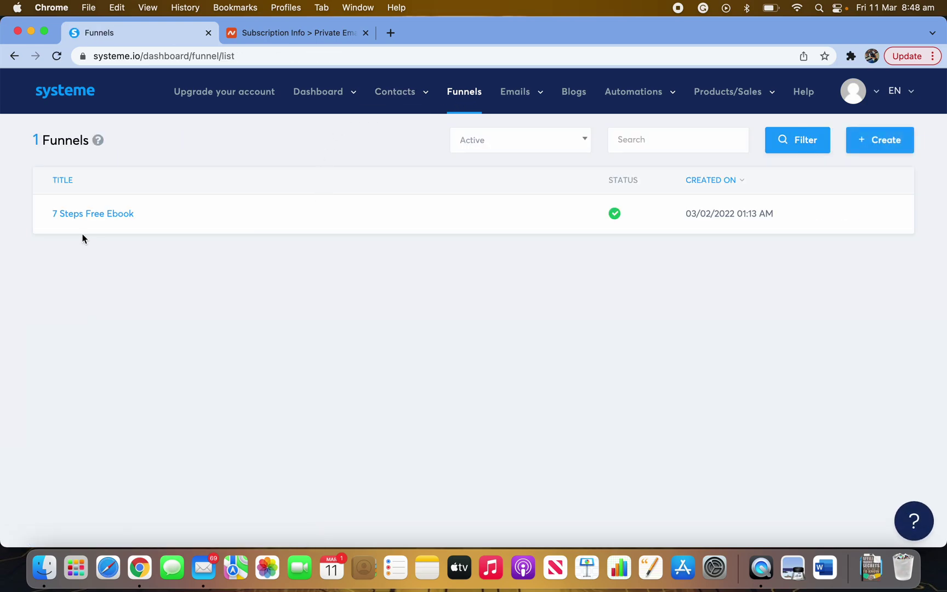
- Open Emails > Campaigns, start a campaign named 7 Steps Free Ebook, then discard it unsaved
{"action": "mouse_move", "coordinate": [520, 105]}
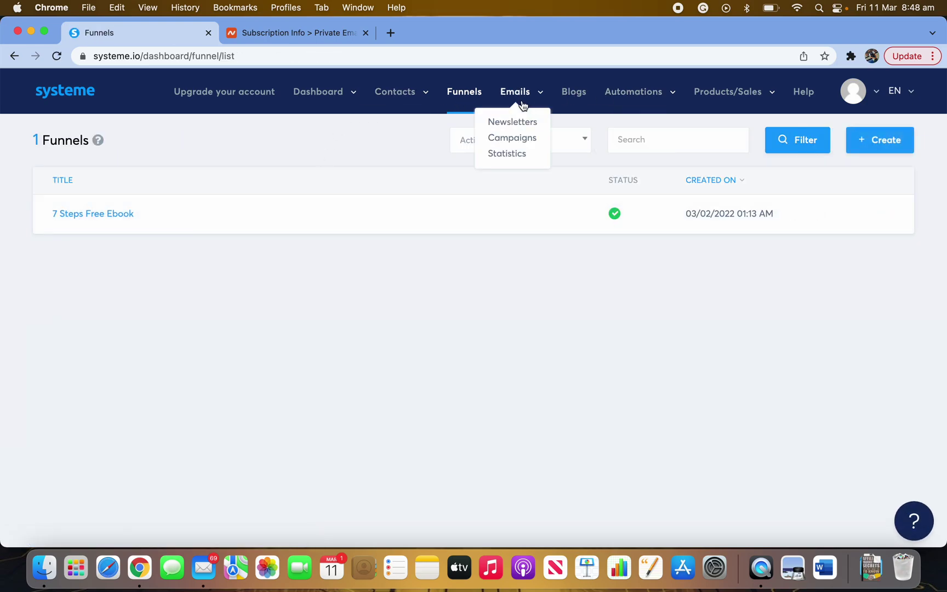
{"action": "left_click", "coordinate": [517, 142]}
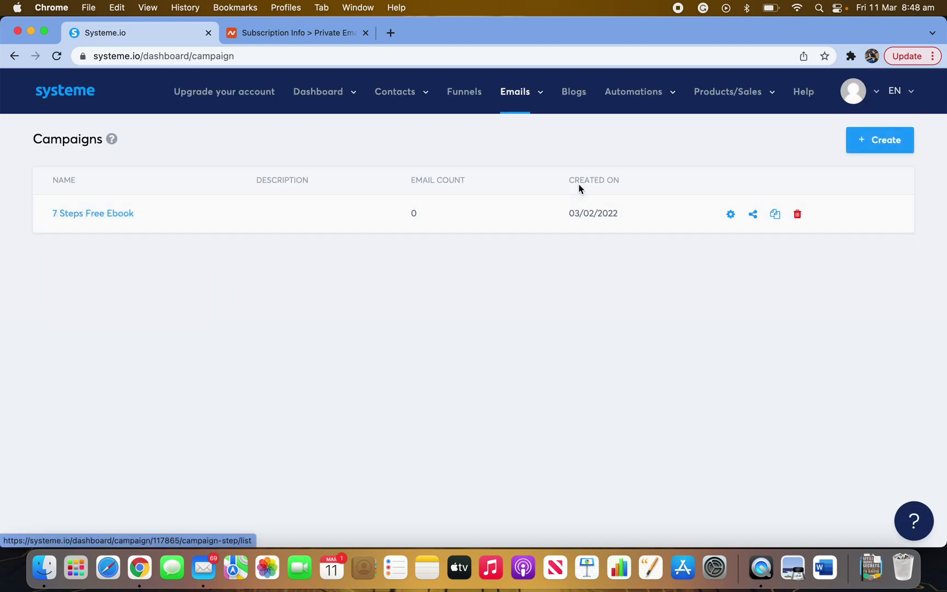
{"action": "left_click", "coordinate": [886, 147]}
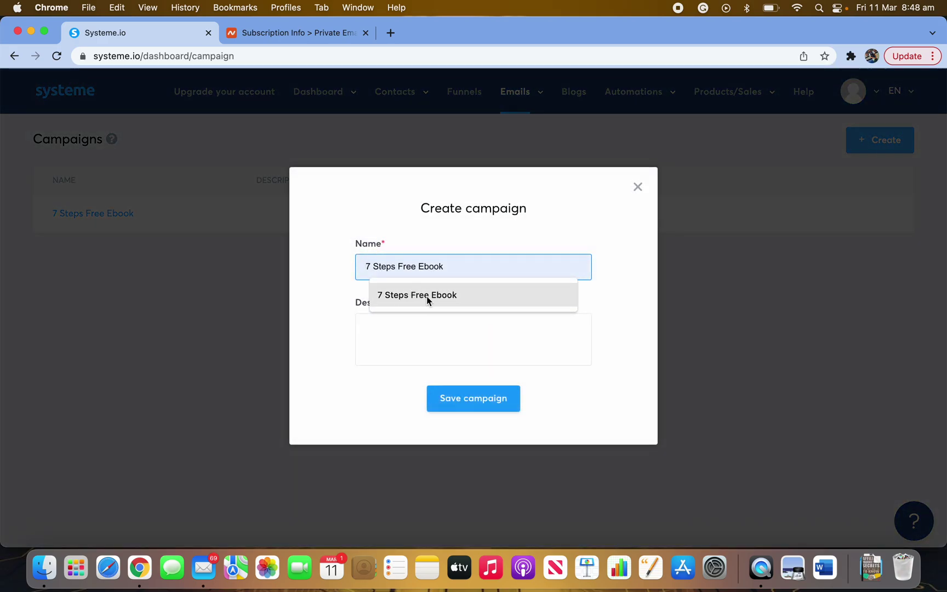
{"action": "left_click", "coordinate": [447, 299]}
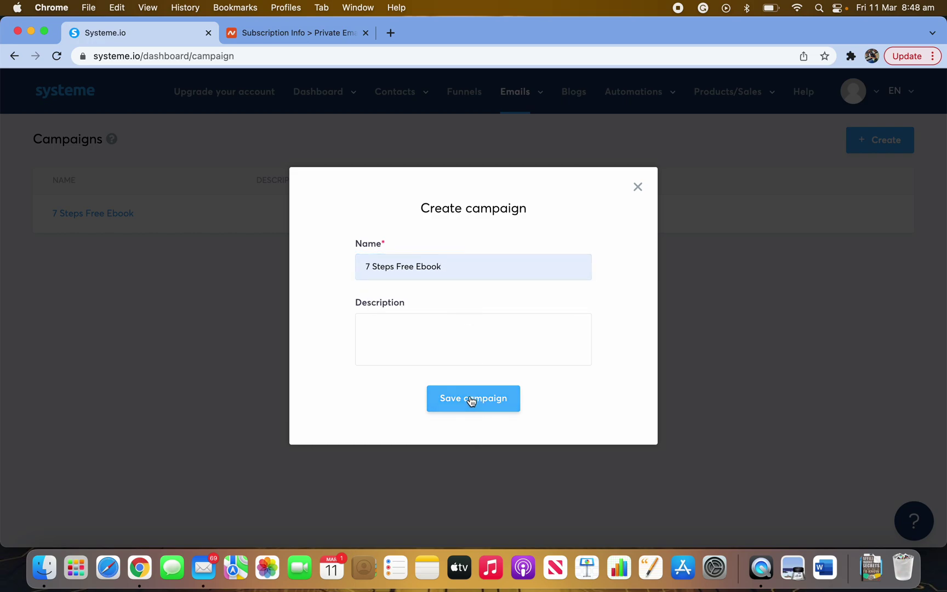
{"action": "left_click", "coordinate": [639, 189]}
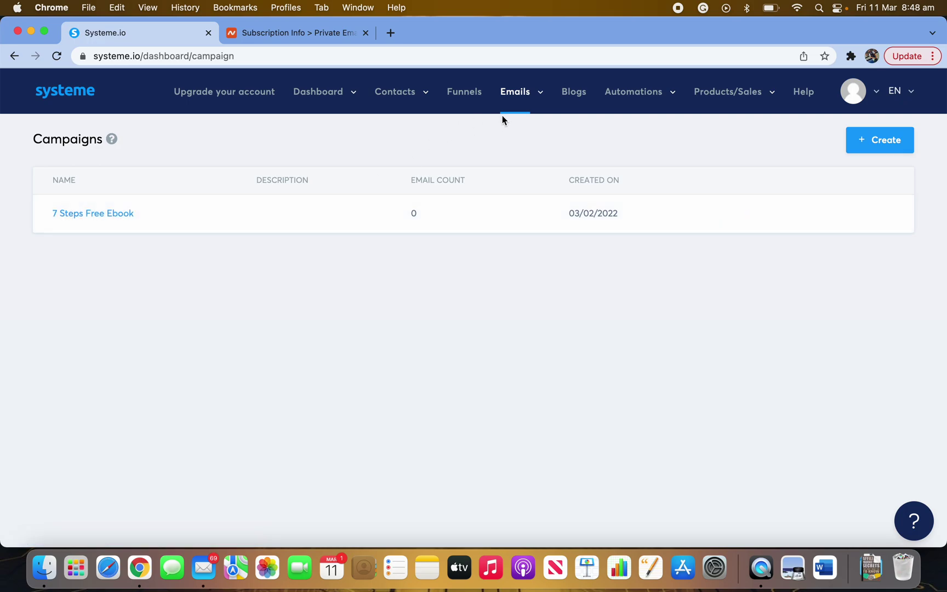
- Open Automations > Rules, attempt to add a rule, and dismiss the plan-limit warning
{"action": "mouse_move", "coordinate": [644, 107]}
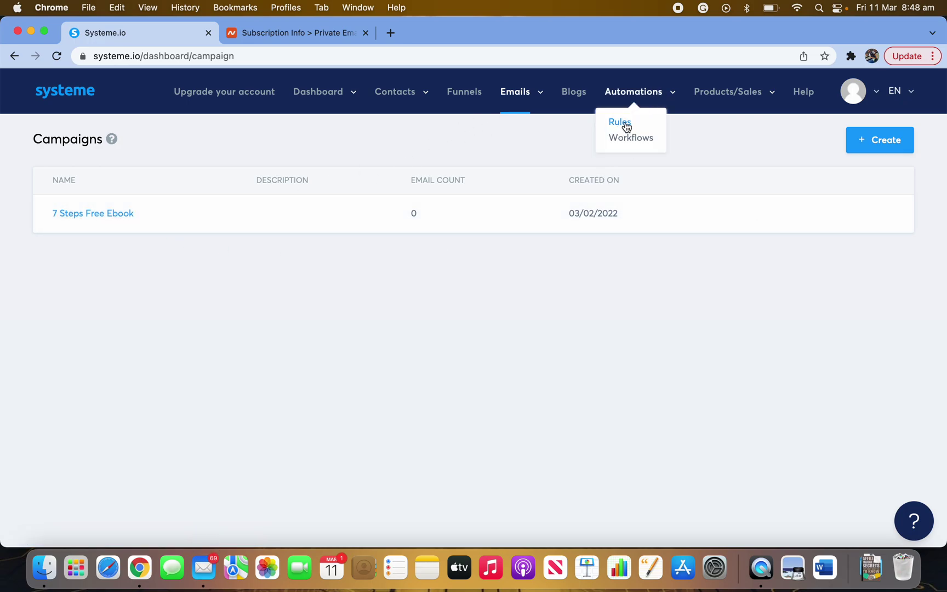
{"action": "left_click", "coordinate": [626, 125]}
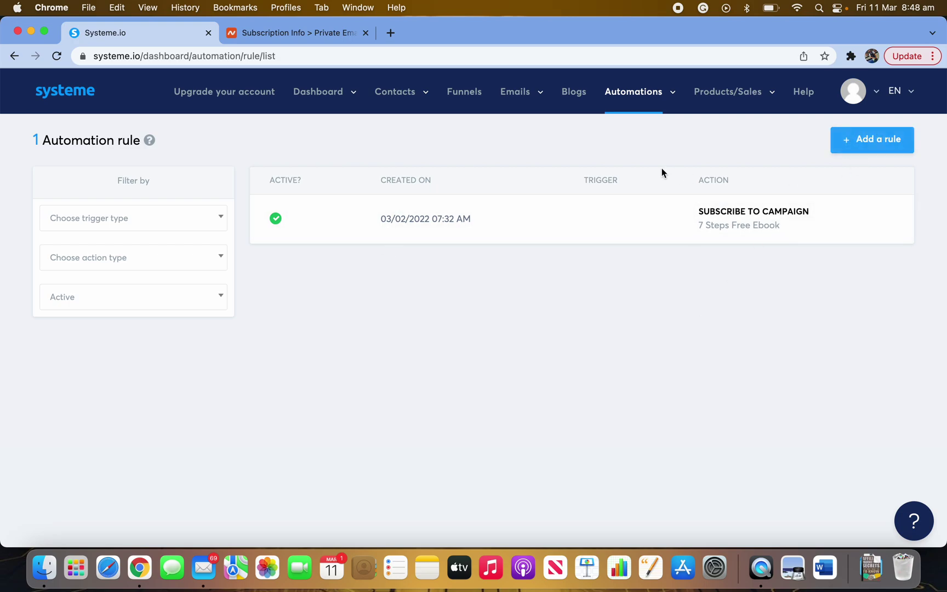
{"action": "left_click", "coordinate": [882, 146]}
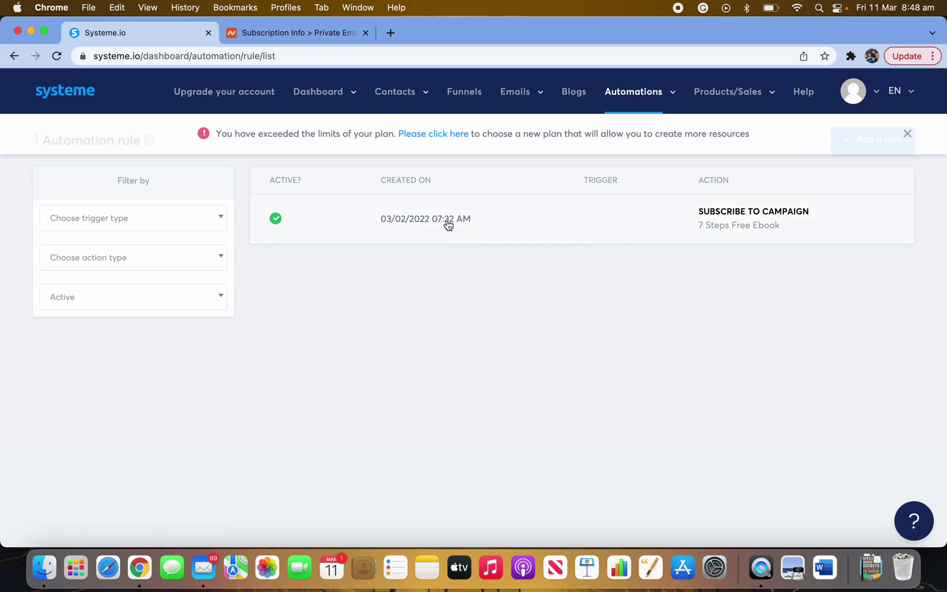
{"action": "left_click", "coordinate": [907, 135]}
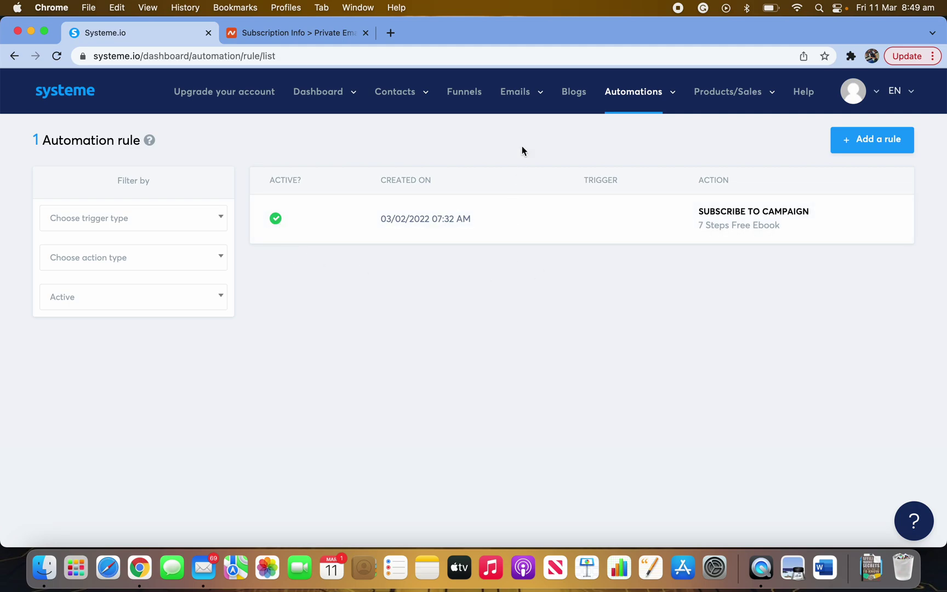
{"action": "mouse_move", "coordinate": [629, 107]}
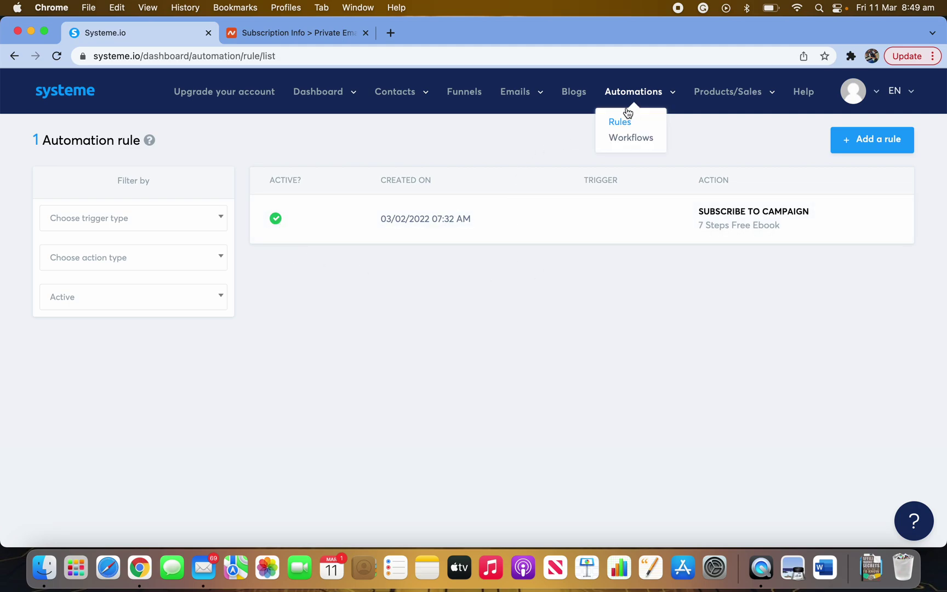
- Create a new workflow named '7 Steps Free Ebook' and open it for editing
{"action": "left_click", "coordinate": [631, 139]}
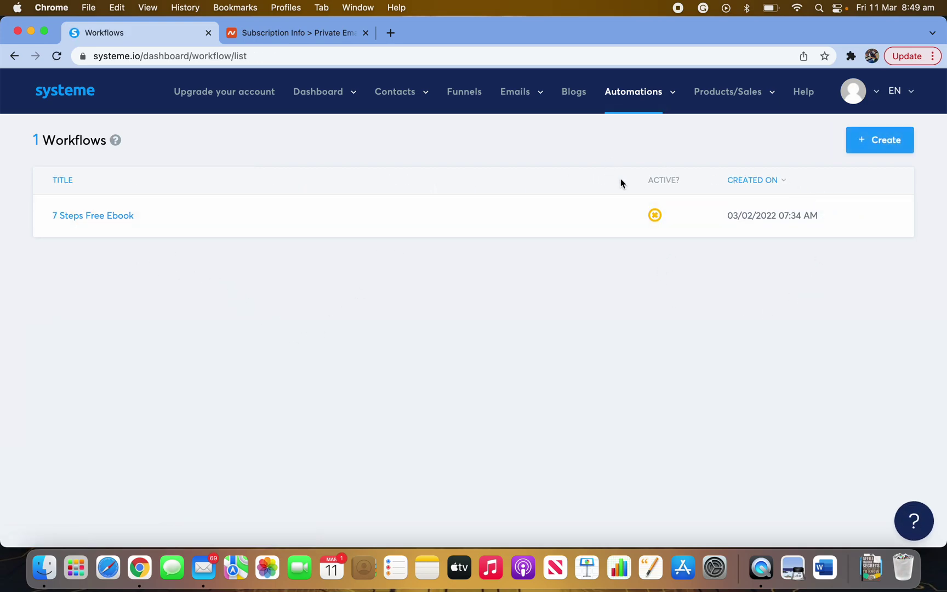
{"action": "left_click", "coordinate": [880, 145]}
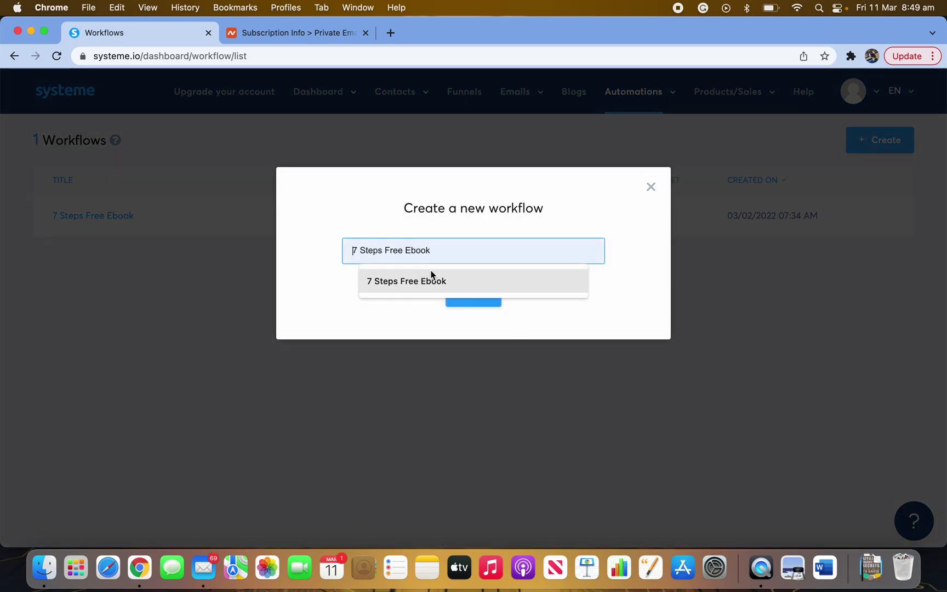
{"action": "left_click", "coordinate": [439, 283]}
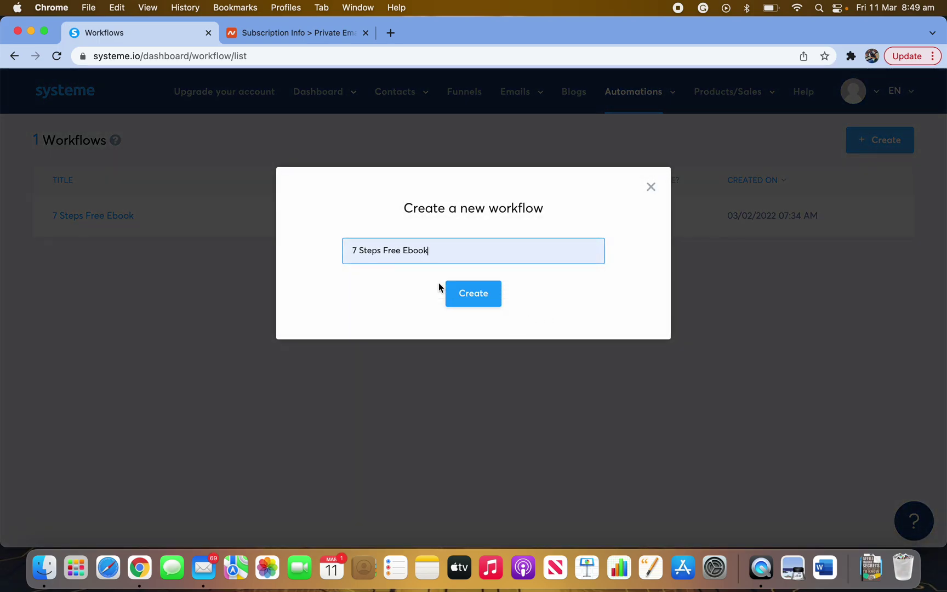
{"action": "left_click", "coordinate": [469, 294]}
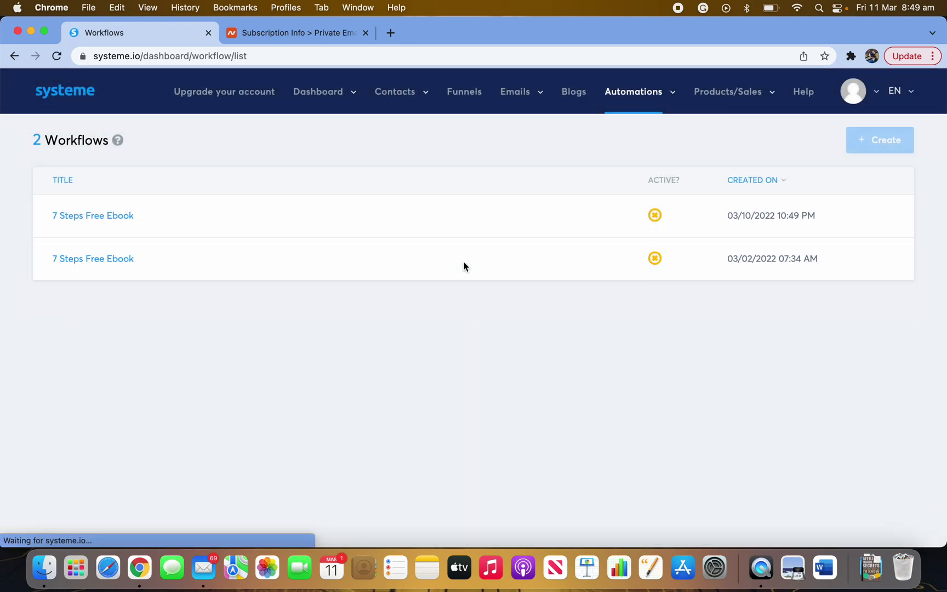
{"action": "left_click", "coordinate": [102, 262]}
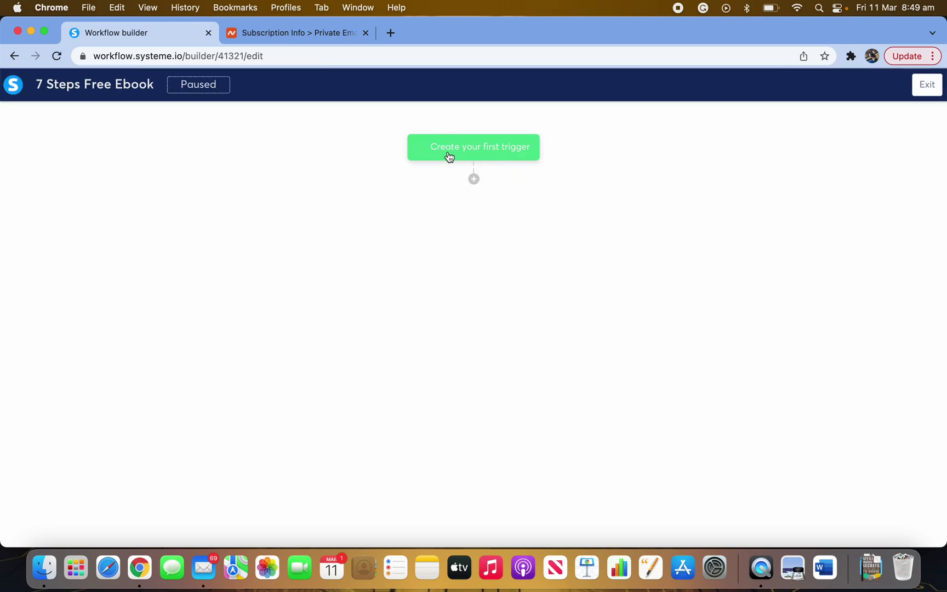
- Add a 'Funnel form subscribed' trigger for the Step-1 Free Ebook form
{"action": "left_click", "coordinate": [482, 158]}
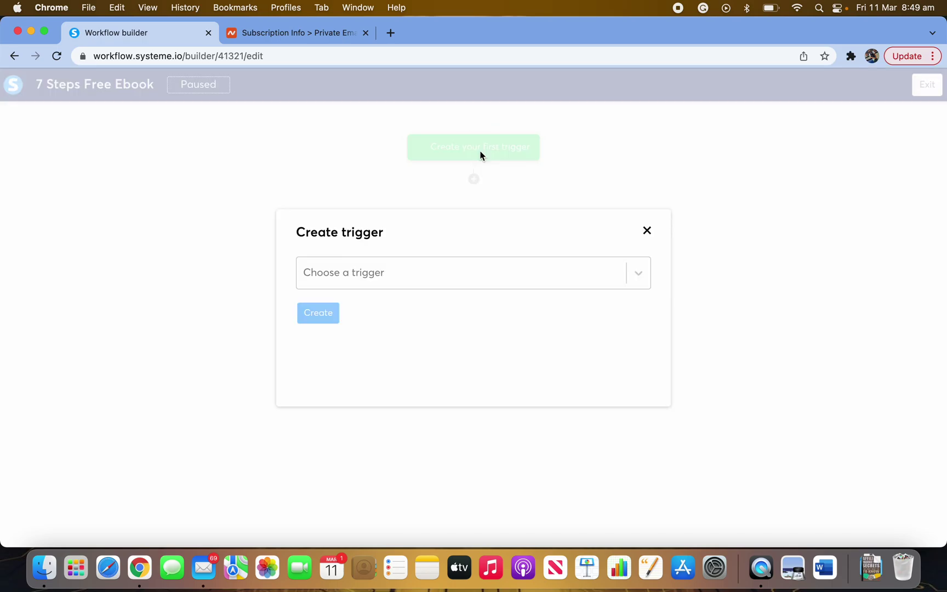
{"action": "left_click", "coordinate": [403, 272]}
{"action": "scroll", "coordinate": [393, 439], "scroll_direction": "down", "scroll_amount": 5}
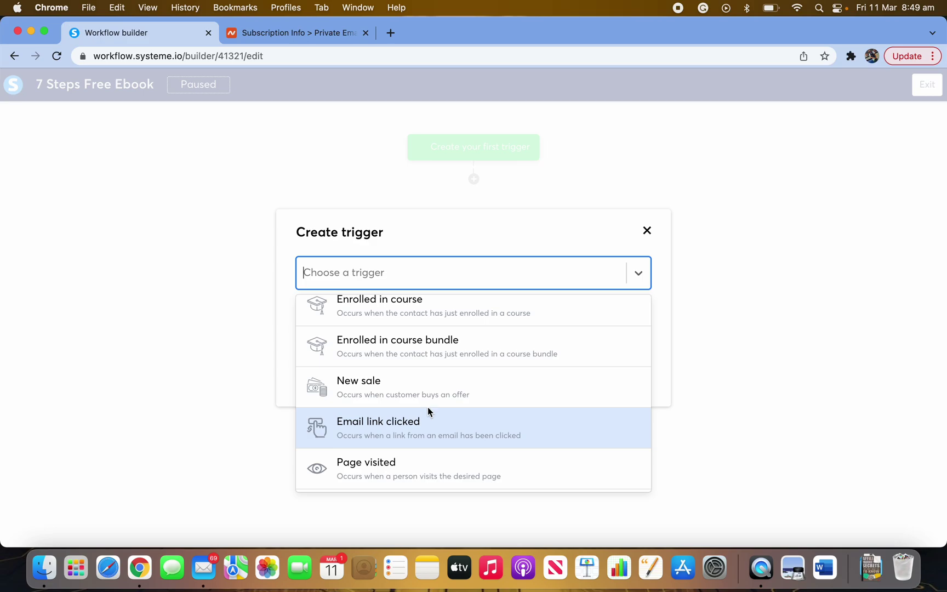
{"action": "scroll", "coordinate": [427, 409], "scroll_direction": "up", "scroll_amount": 2}
{"action": "scroll", "coordinate": [428, 411], "scroll_direction": "up", "scroll_amount": 3}
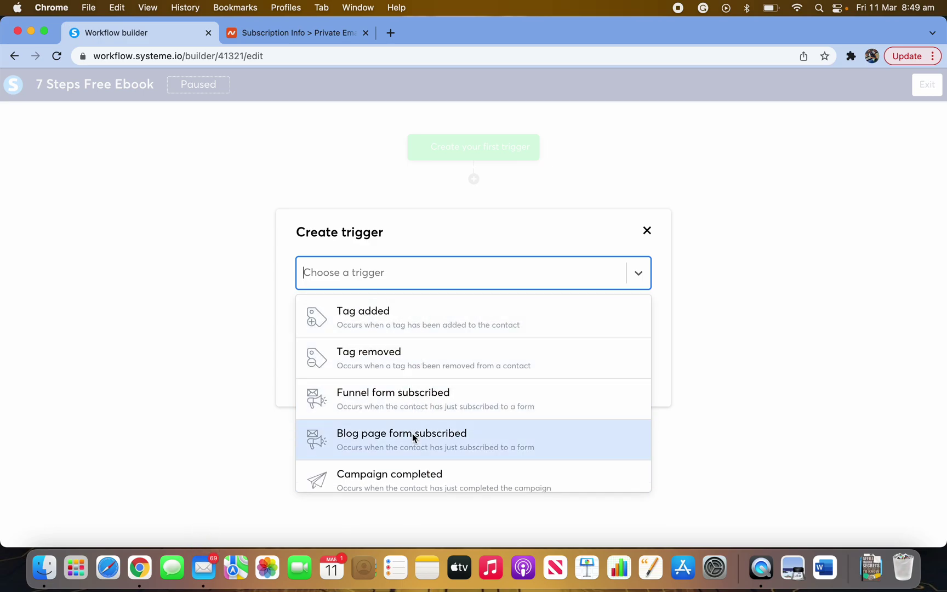
{"action": "scroll", "coordinate": [413, 439], "scroll_direction": "down", "scroll_amount": 1}
{"action": "scroll", "coordinate": [411, 340], "scroll_direction": "up", "scroll_amount": 1}
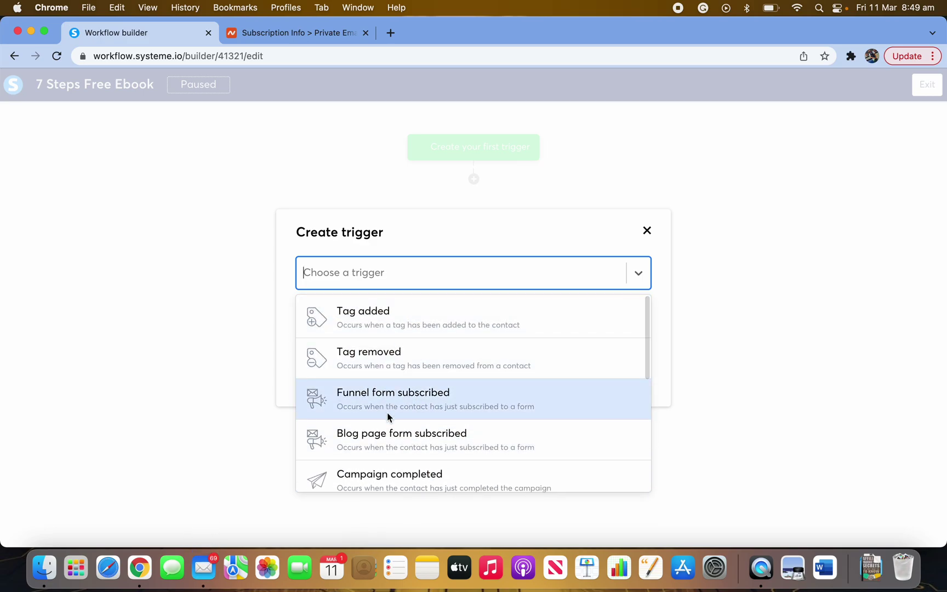
{"action": "left_click", "coordinate": [477, 403]}
{"action": "left_click", "coordinate": [452, 314]}
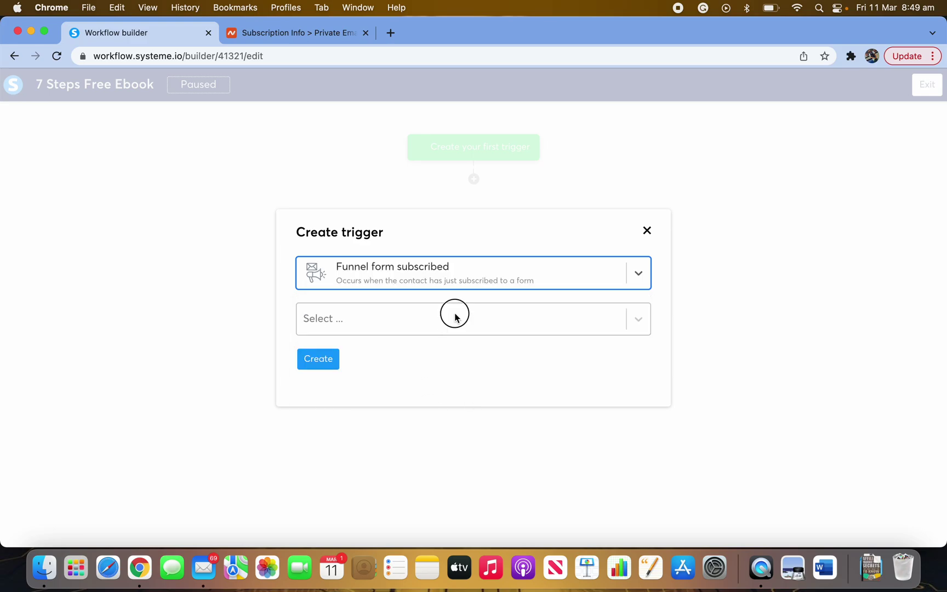
{"action": "left_click", "coordinate": [381, 368]}
{"action": "left_click", "coordinate": [324, 360]}
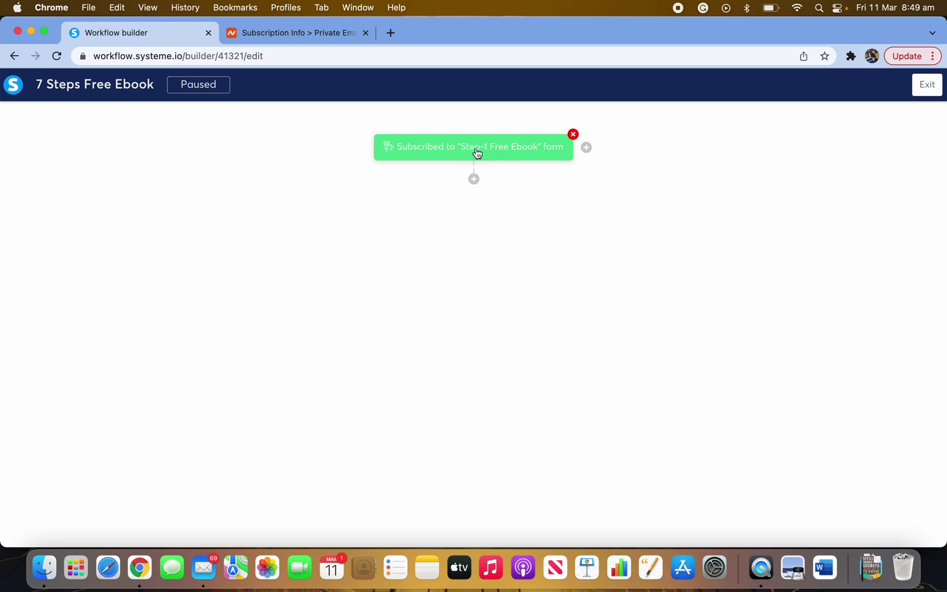
{"action": "left_click", "coordinate": [485, 155]}
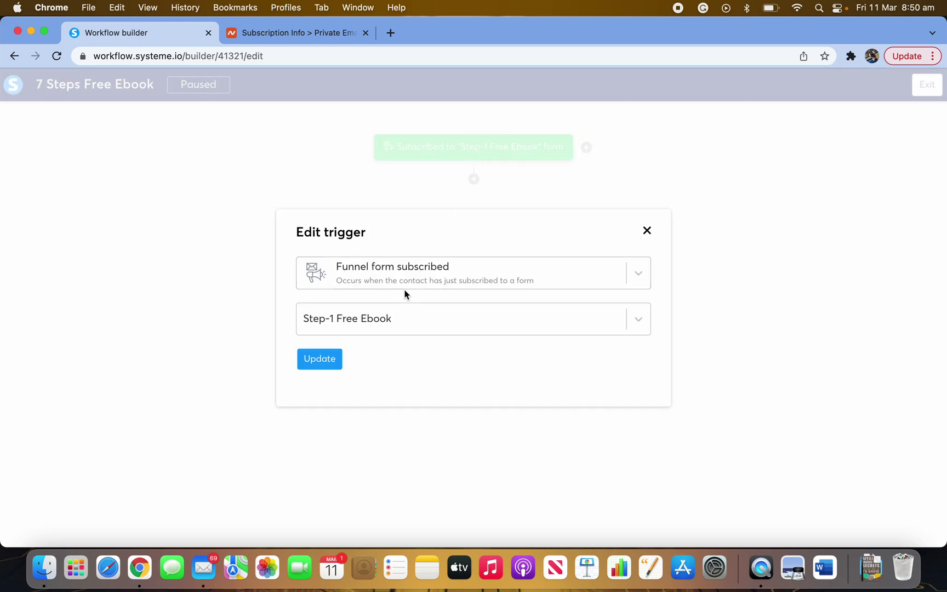
- Add a send-email action step after the trigger
{"action": "left_click", "coordinate": [484, 164]}
{"action": "left_click", "coordinate": [474, 179]}
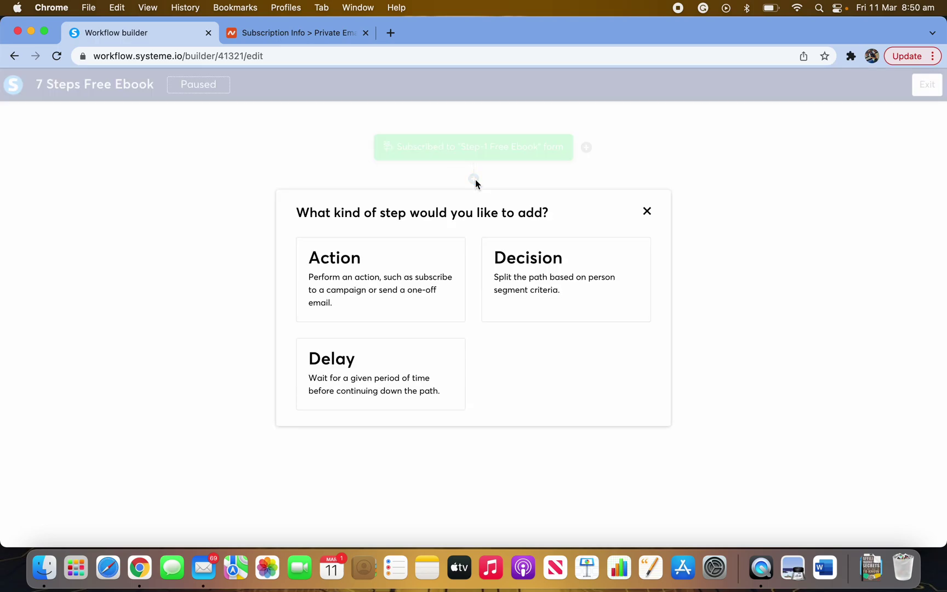
{"action": "left_click", "coordinate": [372, 275]}
{"action": "left_click", "coordinate": [397, 278]}
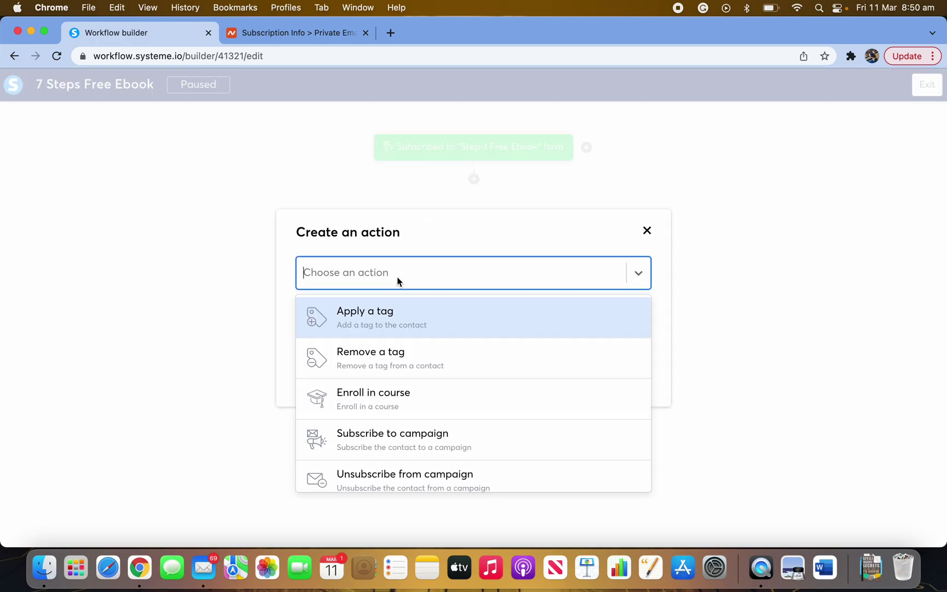
{"action": "scroll", "coordinate": [384, 417], "scroll_direction": "down", "scroll_amount": 3}
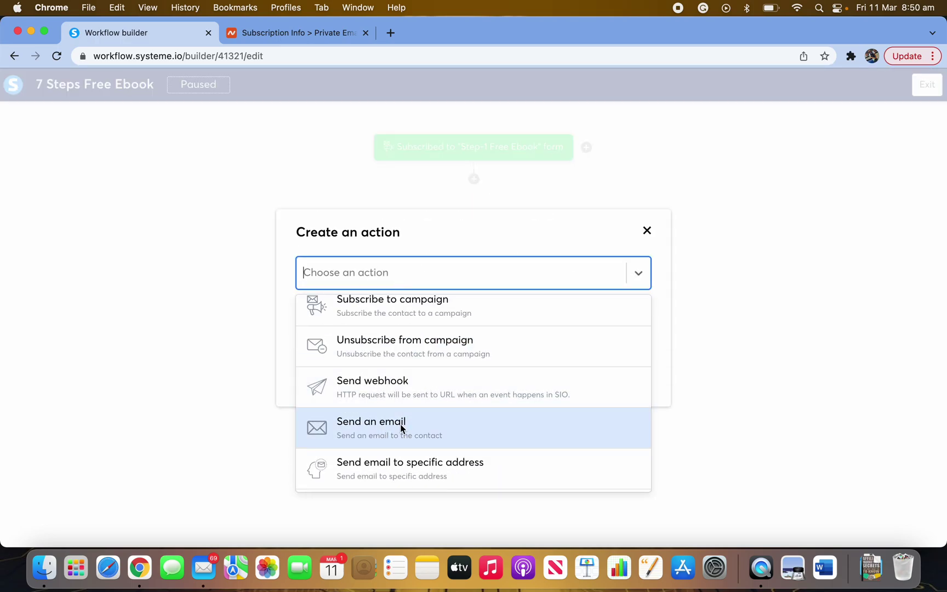
{"action": "left_click", "coordinate": [401, 428]}
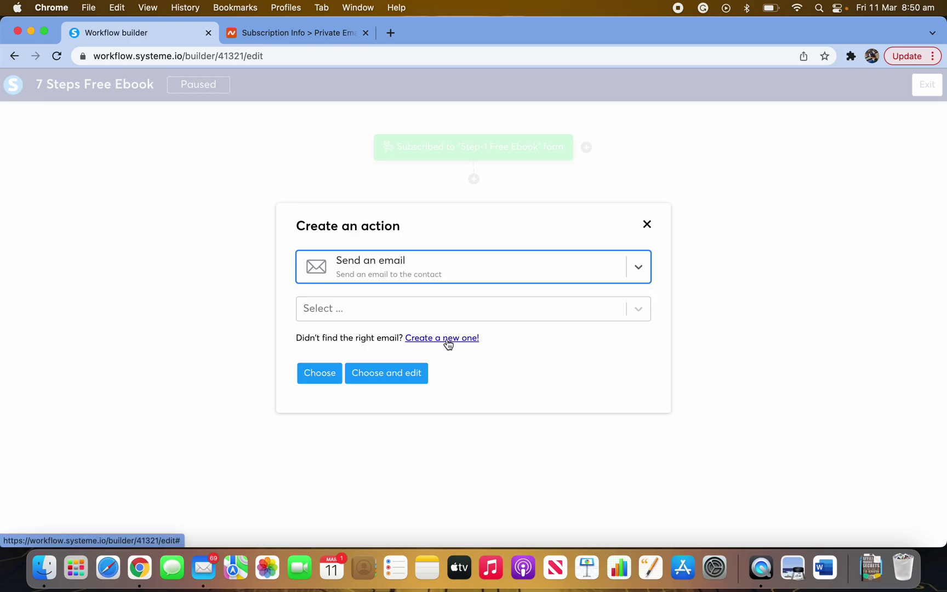
- Create a new email named 'here is your free eBook' and open its editor
{"action": "left_click", "coordinate": [447, 340]}
{"action": "left_click", "coordinate": [374, 271]}
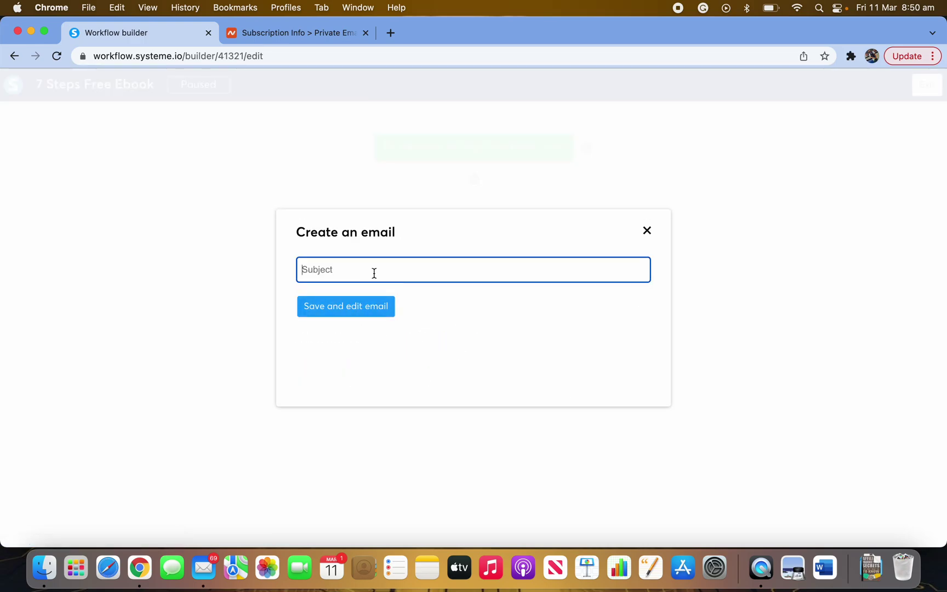
{"action": "type", "text": "here is your free eBook"}
{"action": "left_click", "coordinate": [355, 312]}
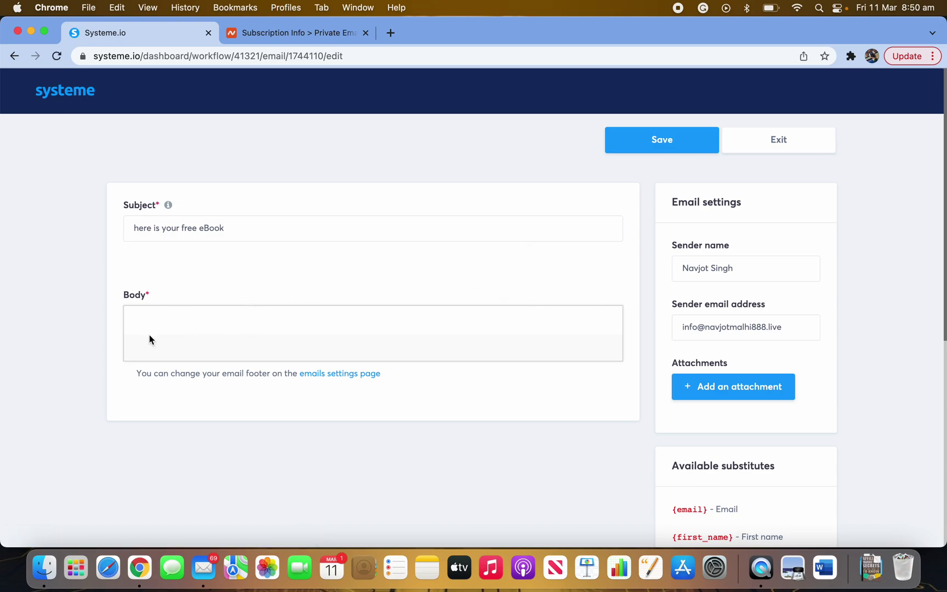
- Write 'here is your free eBook' as the email body, review sender and subject, and save
{"action": "left_click", "coordinate": [181, 425]}
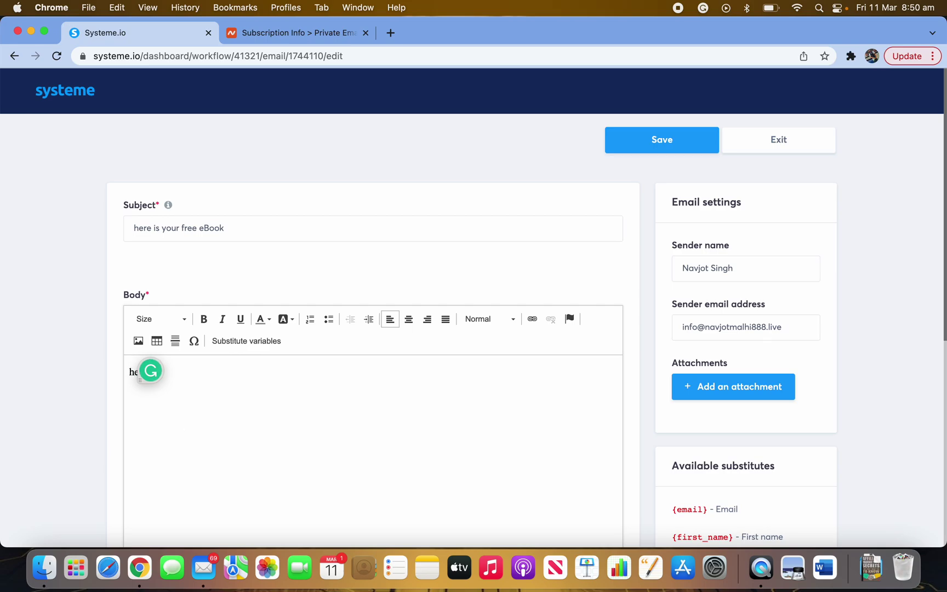
{"action": "type", "text": "here is your free eBook"}
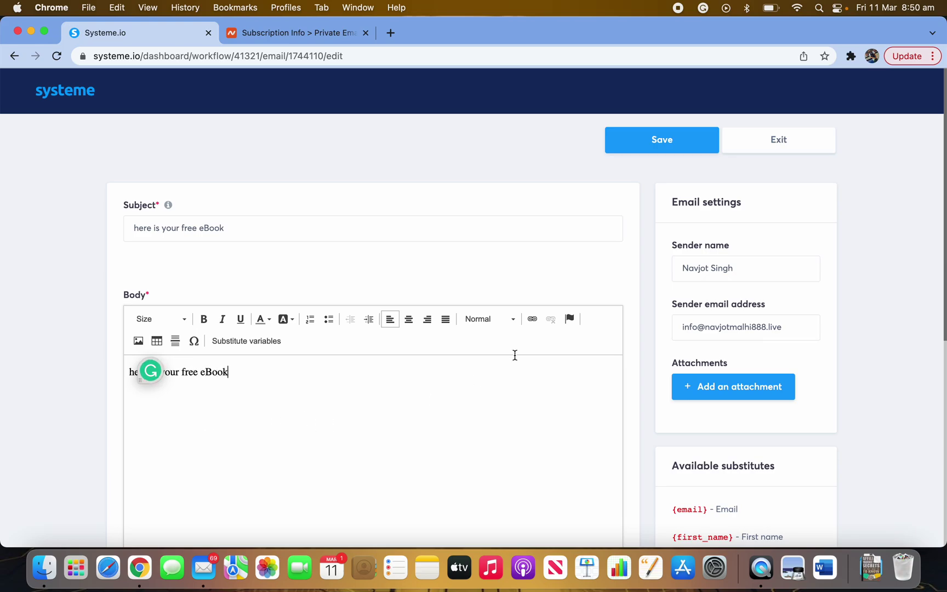
{"action": "left_click", "coordinate": [749, 273]}
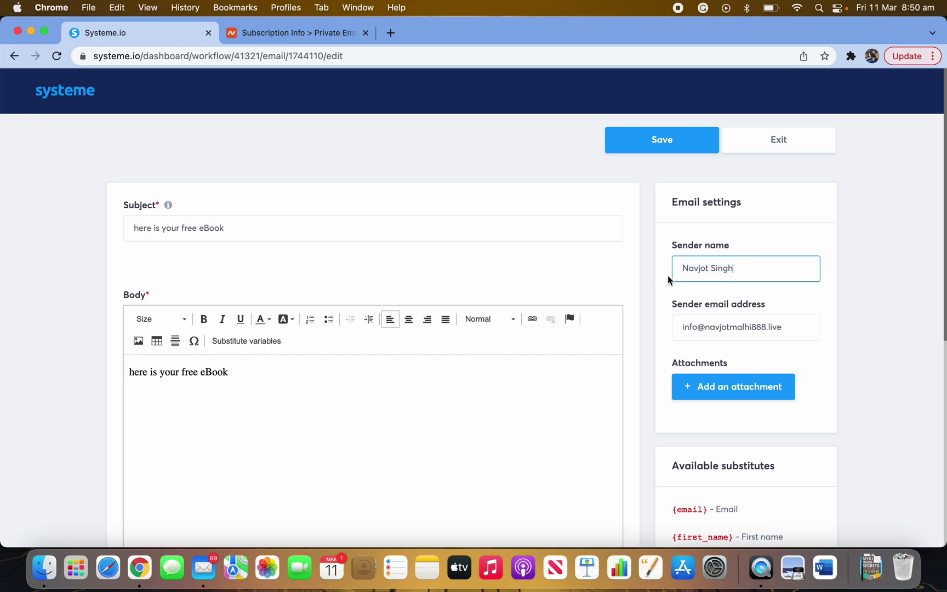
{"action": "left_click_drag", "start_coordinate": [787, 331], "coordinate": [678, 330]}
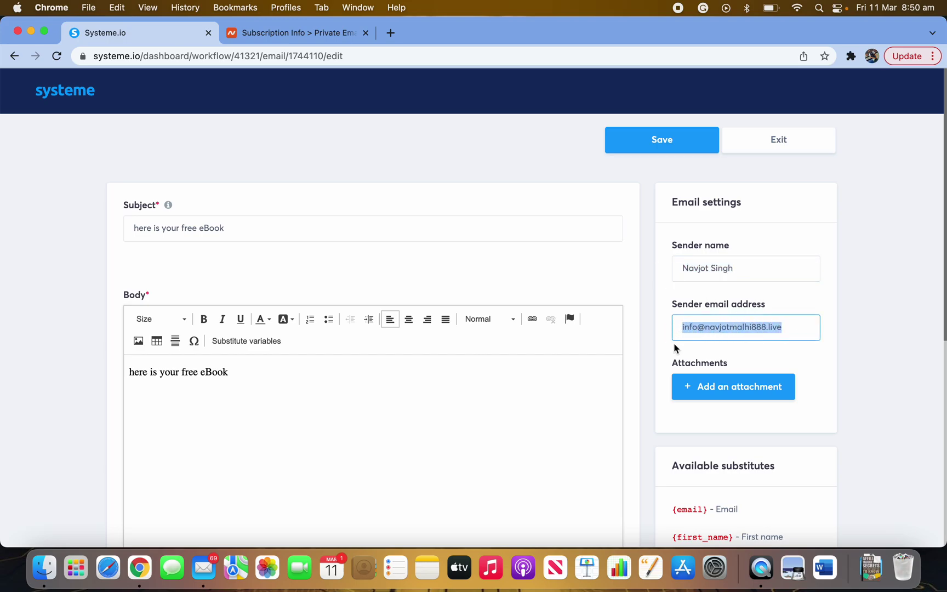
{"action": "left_click", "coordinate": [656, 358]}
{"action": "left_click_drag", "start_coordinate": [238, 227], "coordinate": [101, 219]}
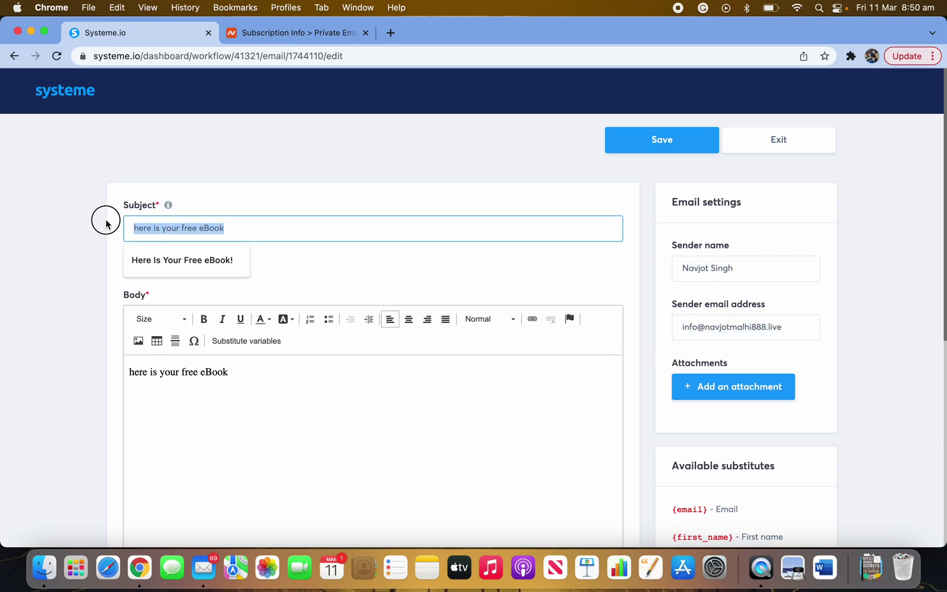
{"action": "left_click", "coordinate": [669, 143]}
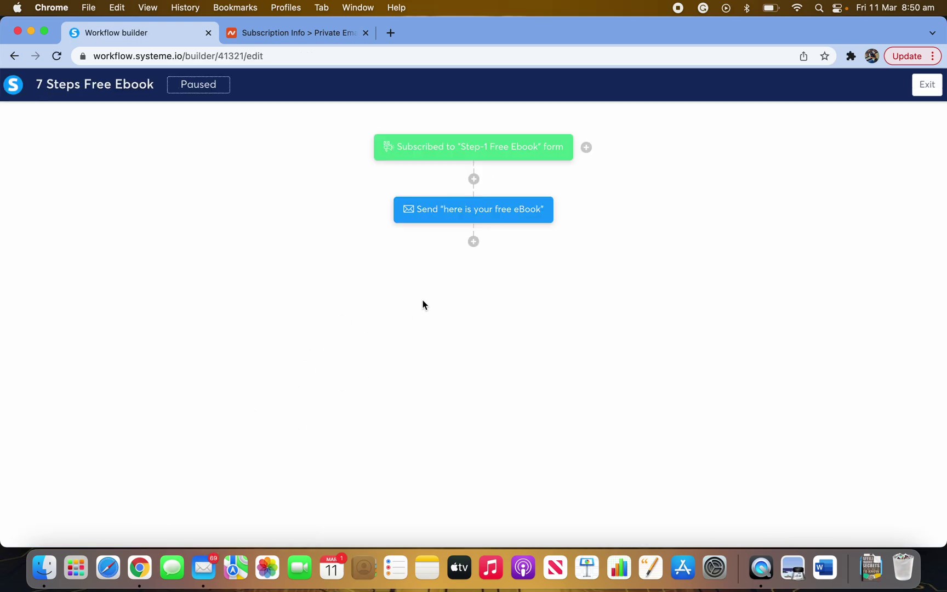
- Exit the builder and delete the older 7 Steps Free Ebook workflow from 03/02/2022
{"action": "double_click", "coordinate": [203, 85]}
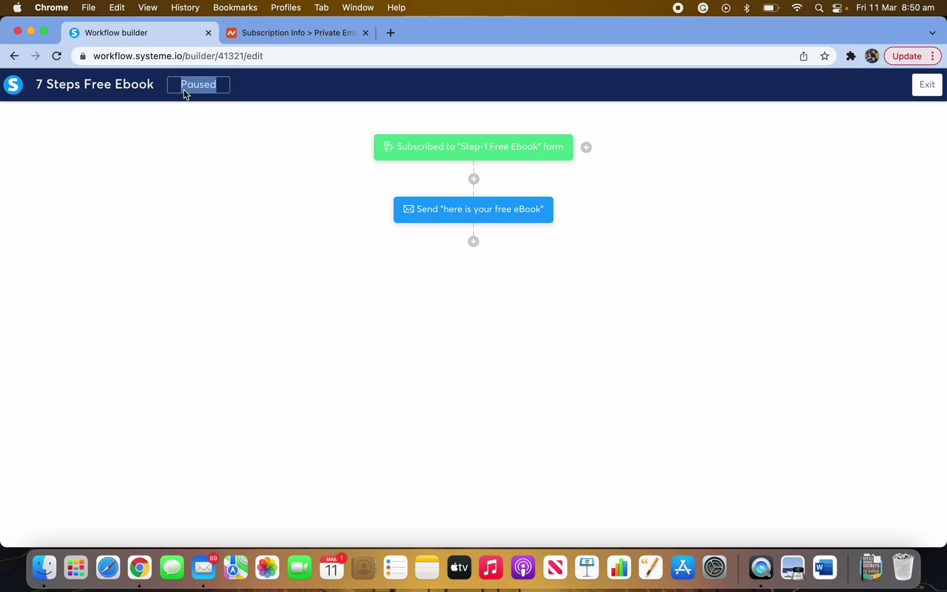
{"action": "left_click", "coordinate": [927, 86]}
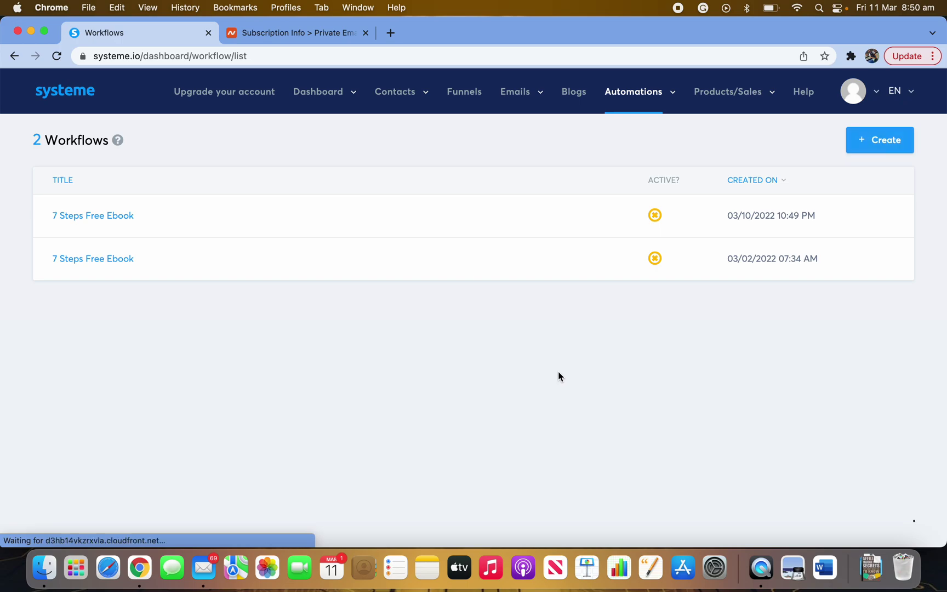
{"action": "mouse_move", "coordinate": [744, 254]}
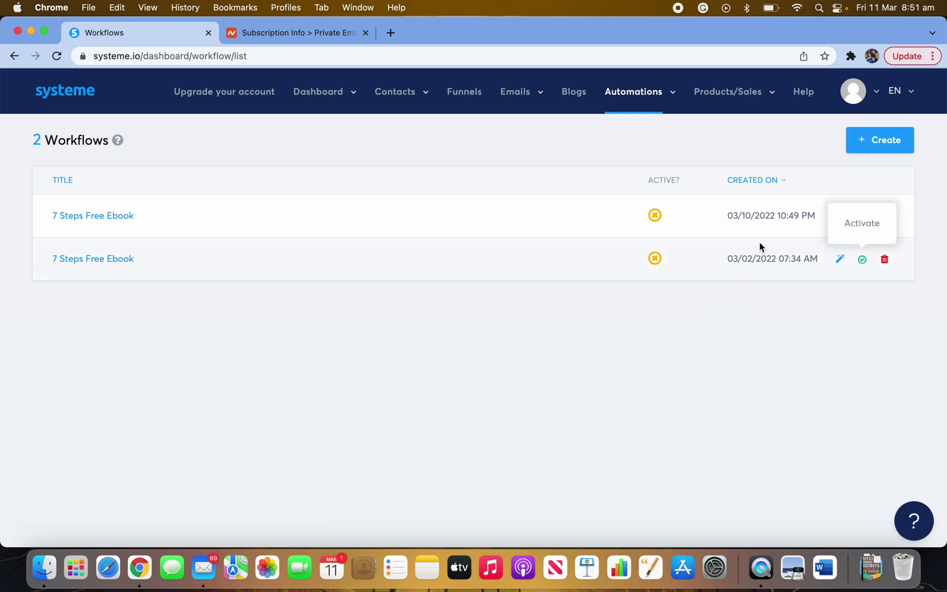
{"action": "mouse_move", "coordinate": [833, 230]}
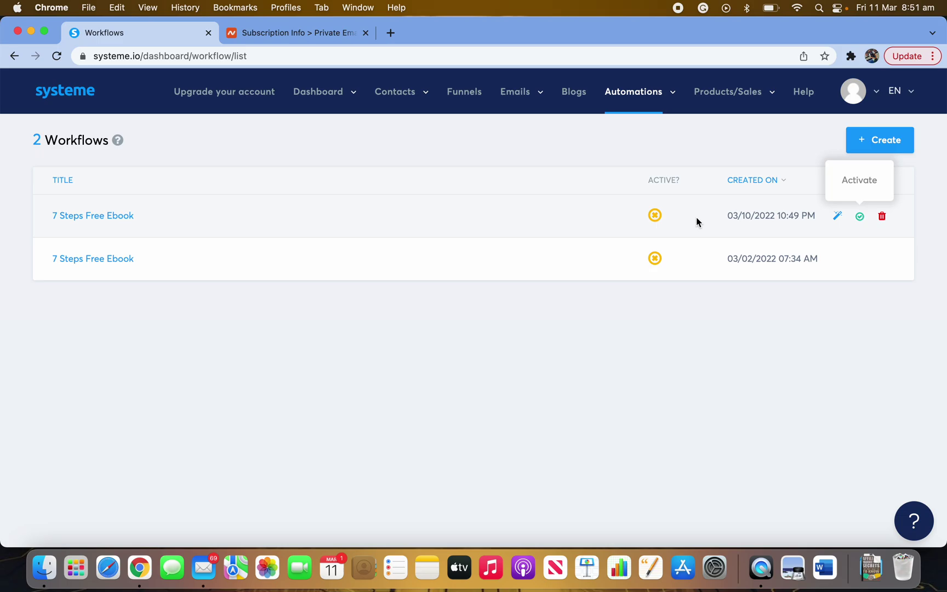
{"action": "left_click", "coordinate": [885, 259]}
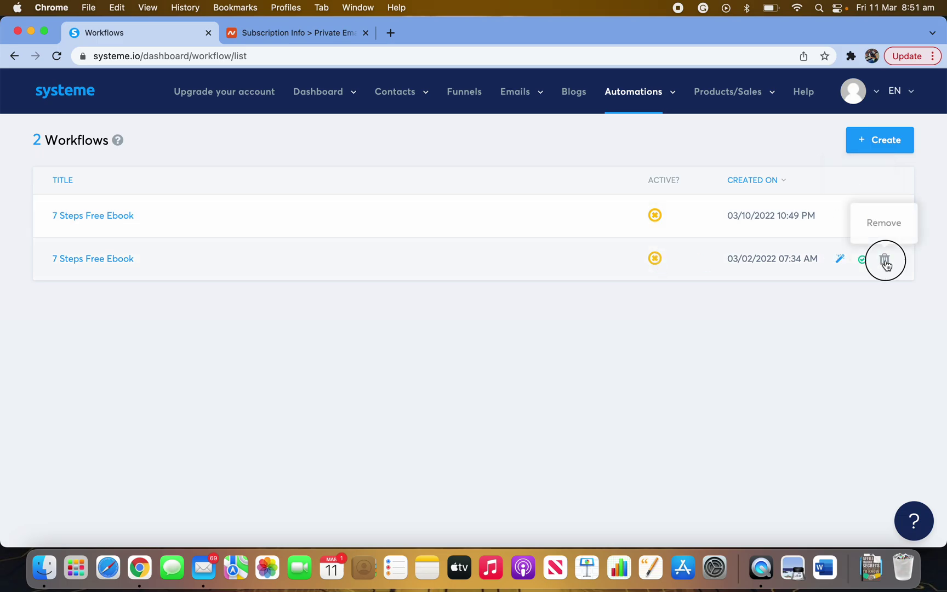
{"action": "left_click", "coordinate": [445, 352]}
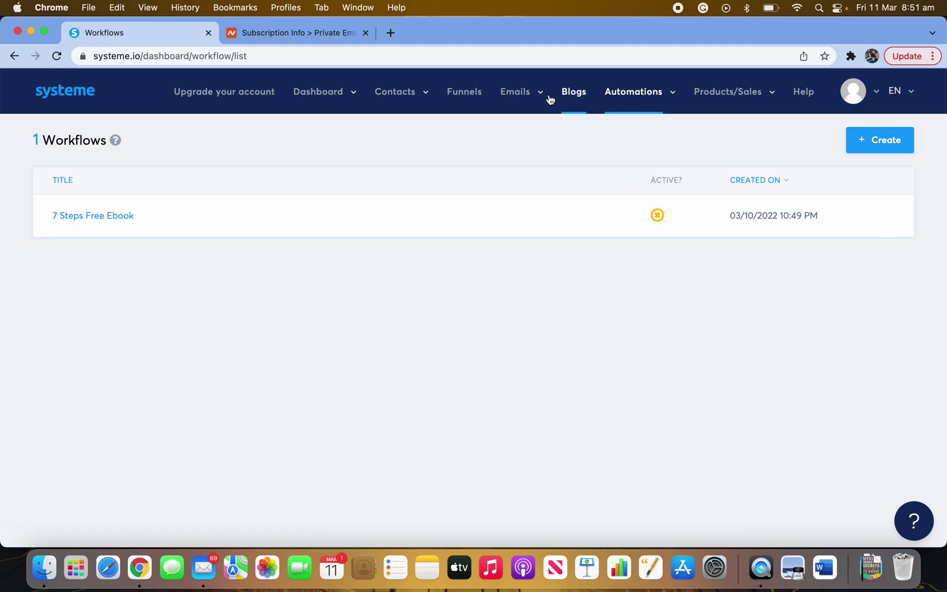
- Check in Mailing settings that the sending domain shows Verified, then view Custom domains
{"action": "left_click", "coordinate": [463, 98]}
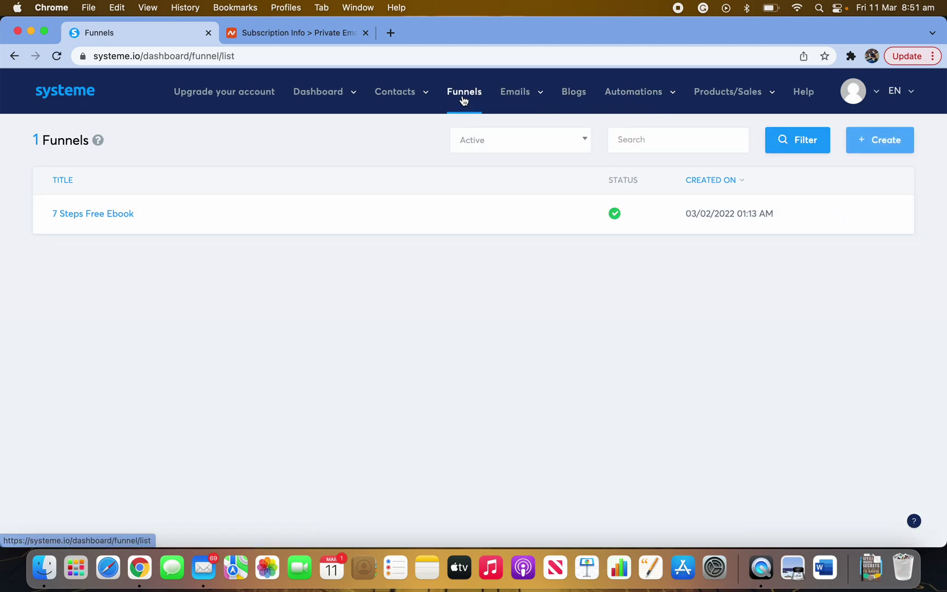
{"action": "mouse_move", "coordinate": [744, 99]}
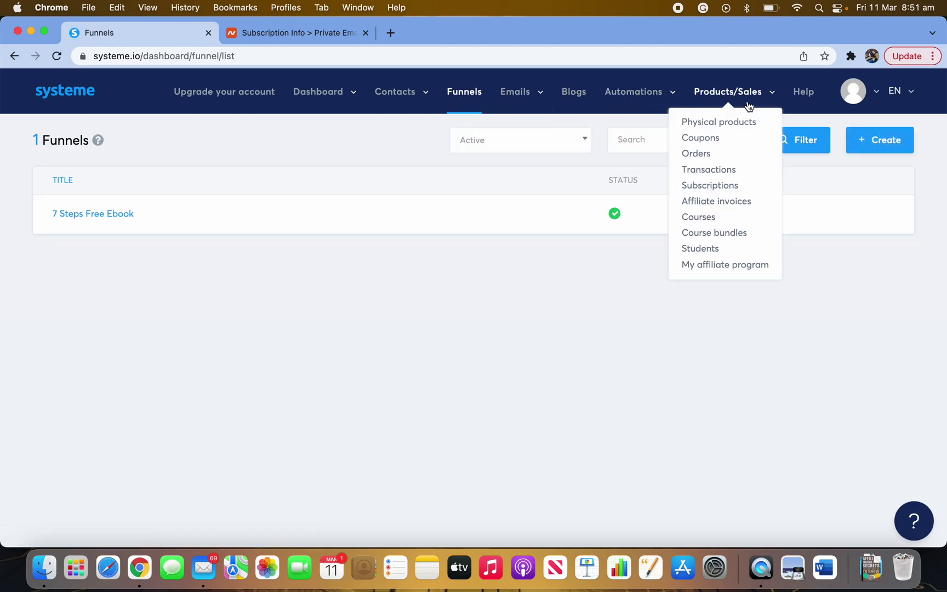
{"action": "left_click", "coordinate": [874, 93]}
{"action": "left_click", "coordinate": [825, 152]}
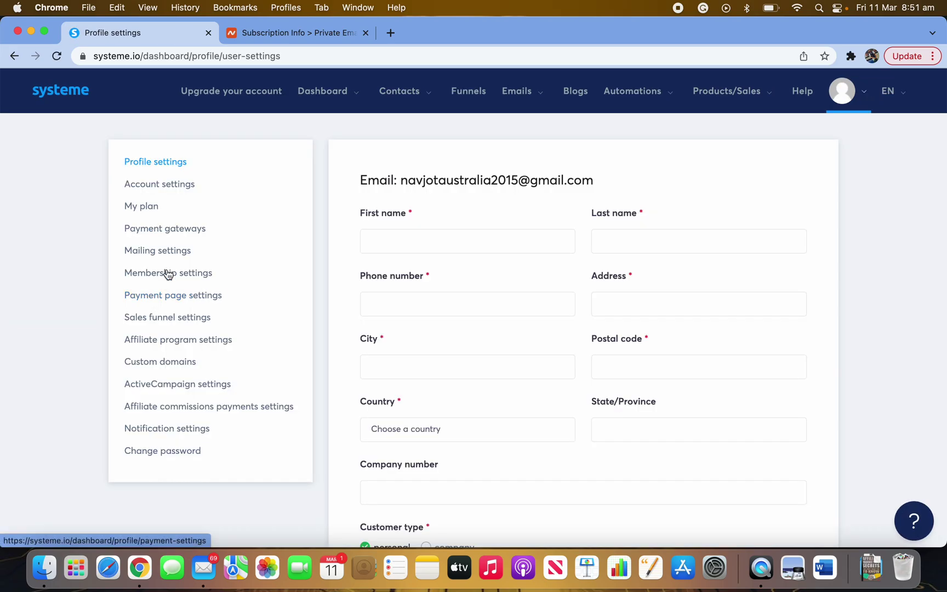
{"action": "left_click", "coordinate": [170, 251]}
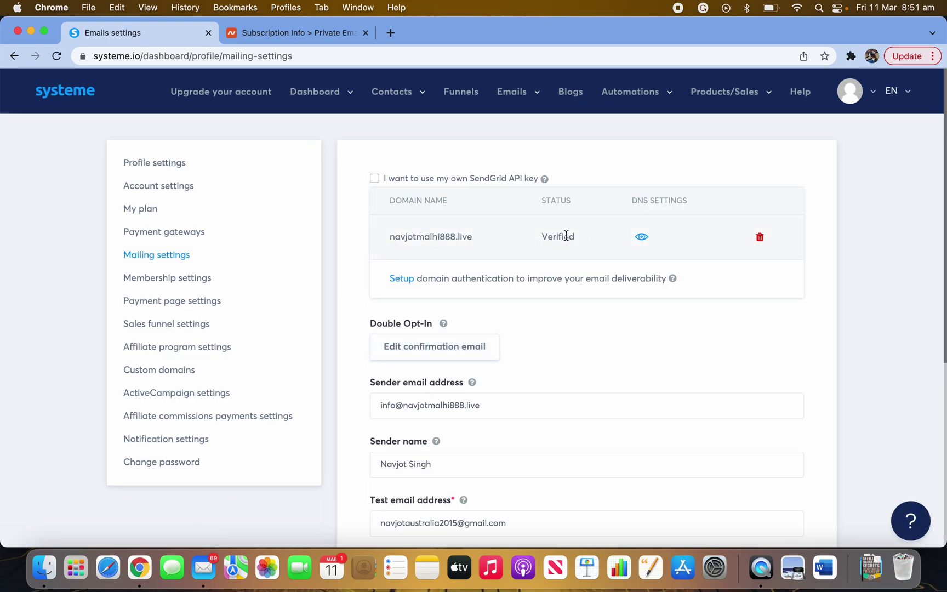
{"action": "double_click", "coordinate": [555, 236]}
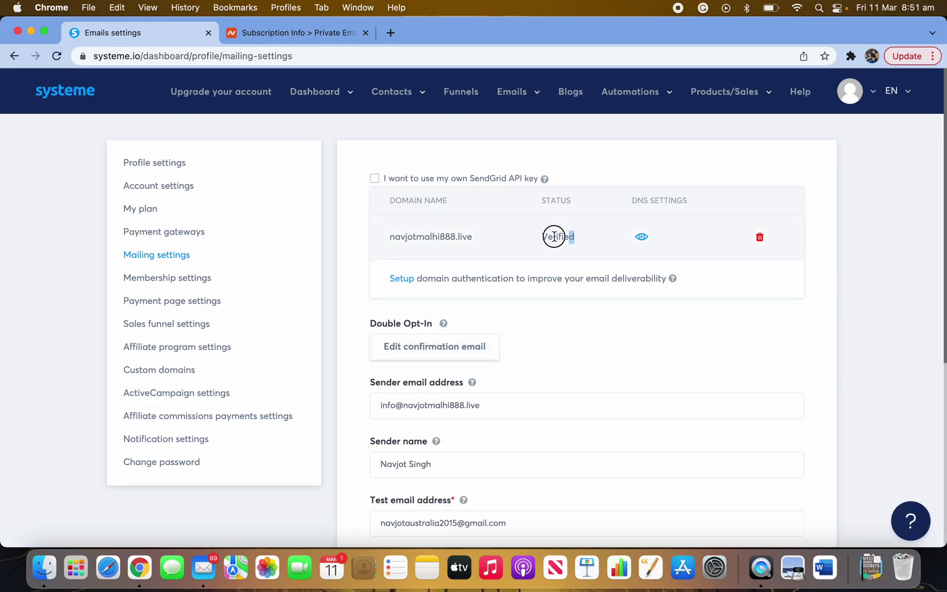
{"action": "left_click", "coordinate": [179, 375]}
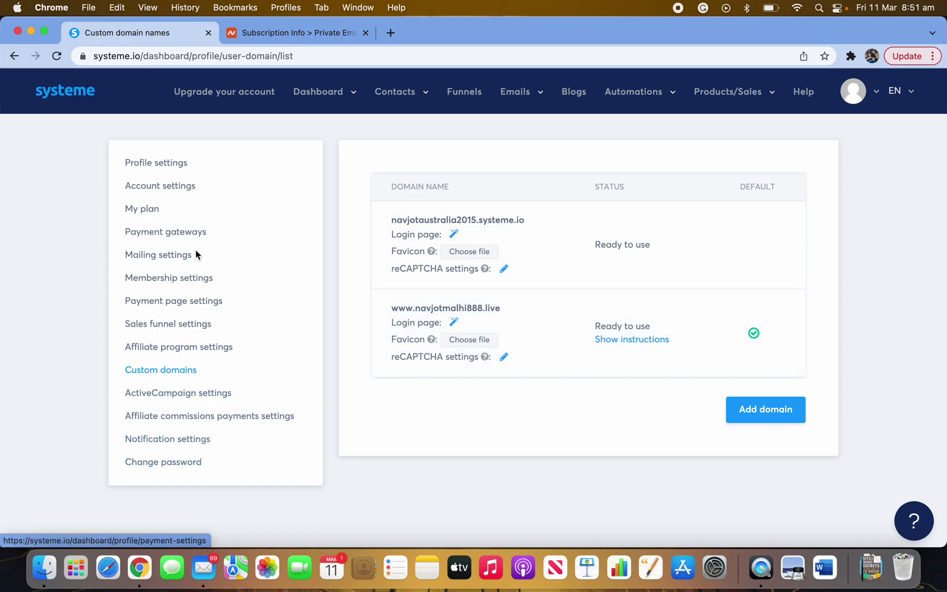
- Open the 7 Steps Free Ebook funnel and select its Step-1 Free Ebook step
{"action": "left_click", "coordinate": [469, 93]}
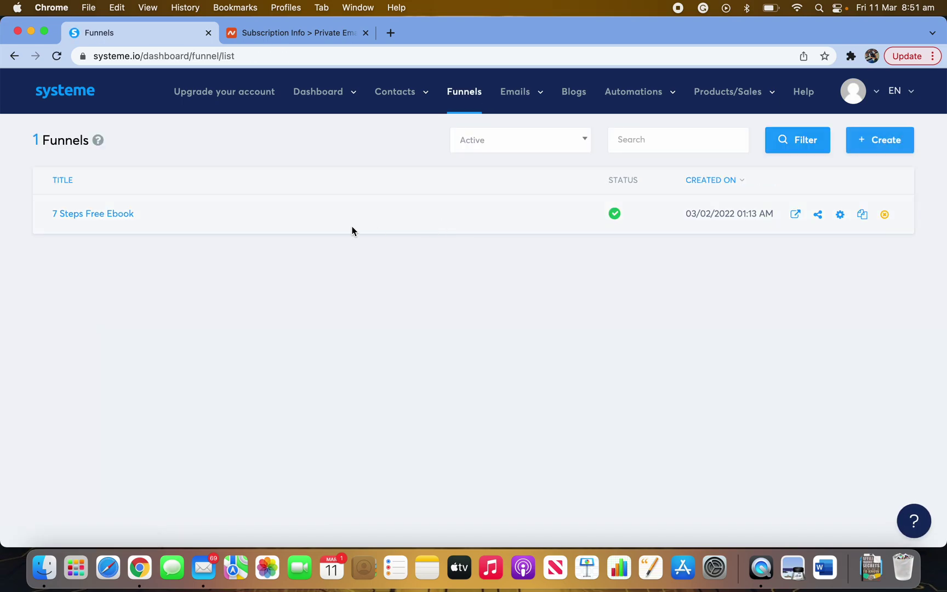
{"action": "left_click", "coordinate": [117, 219]}
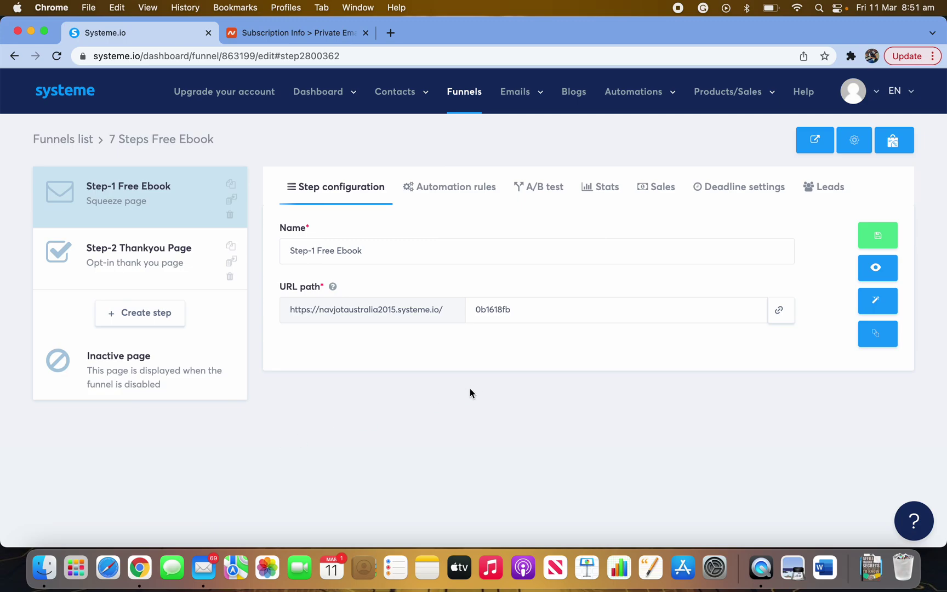
{"action": "left_click", "coordinate": [162, 259]}
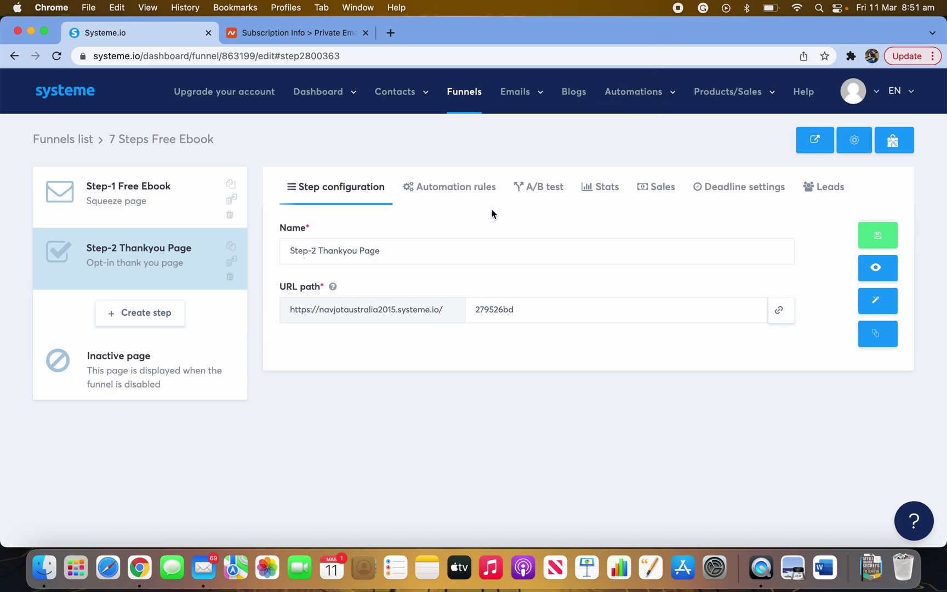
{"action": "left_click", "coordinate": [136, 210]}
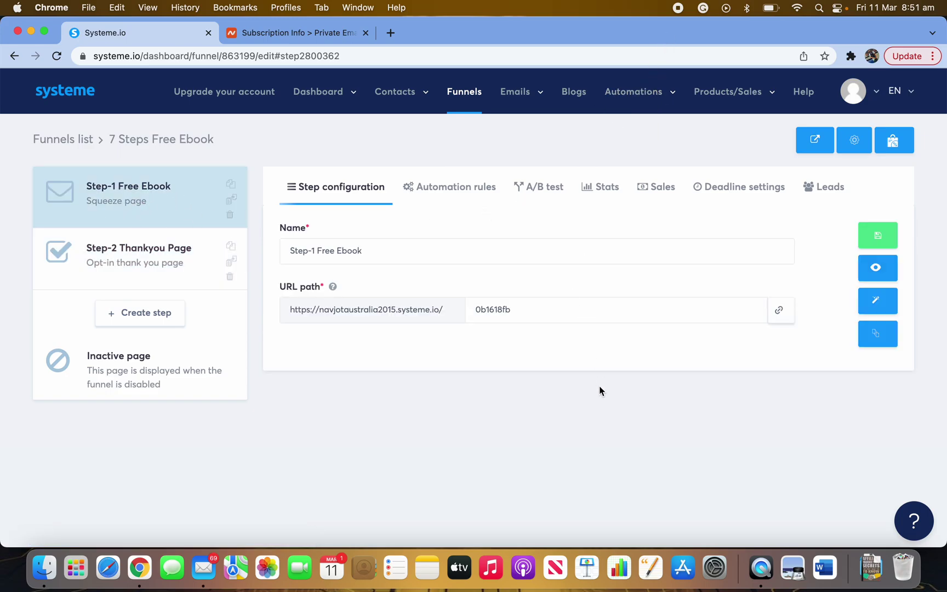